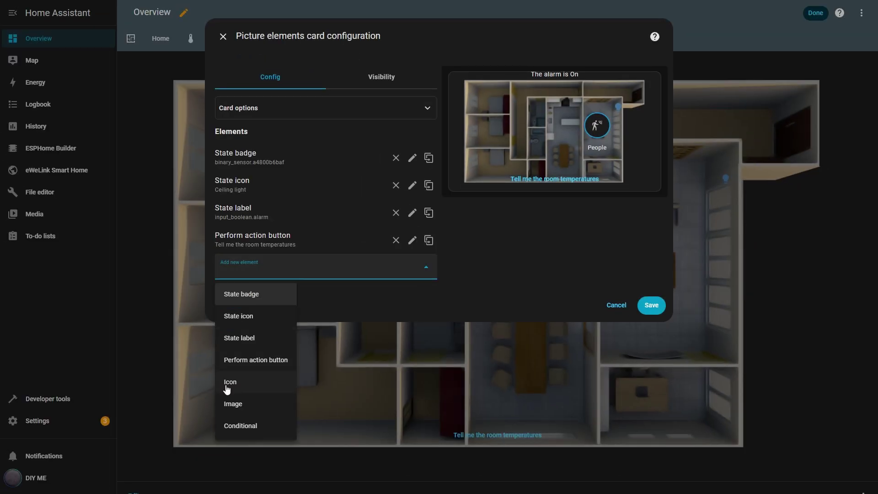
Step: Add an Icon element to the floor-plan picture elements card and save it
left_click(234, 384)
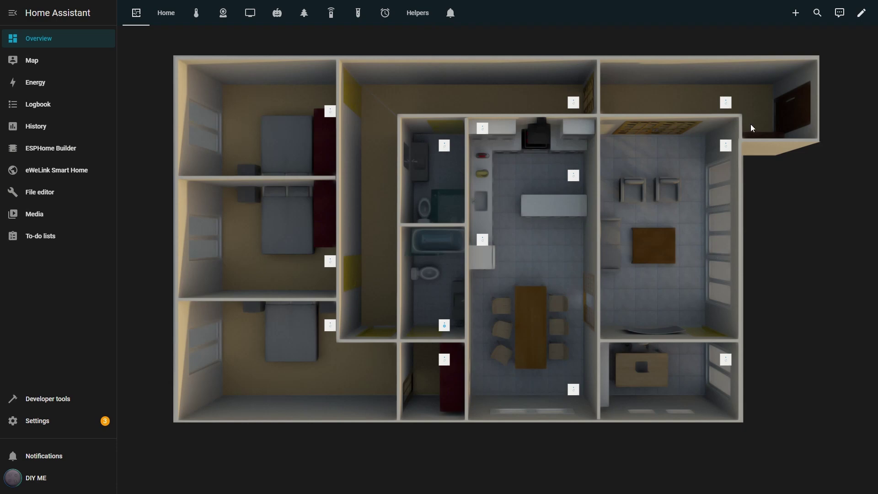
Step: Create a new Panel (single card) dashboard view titled 'Test'
left_click(862, 16)
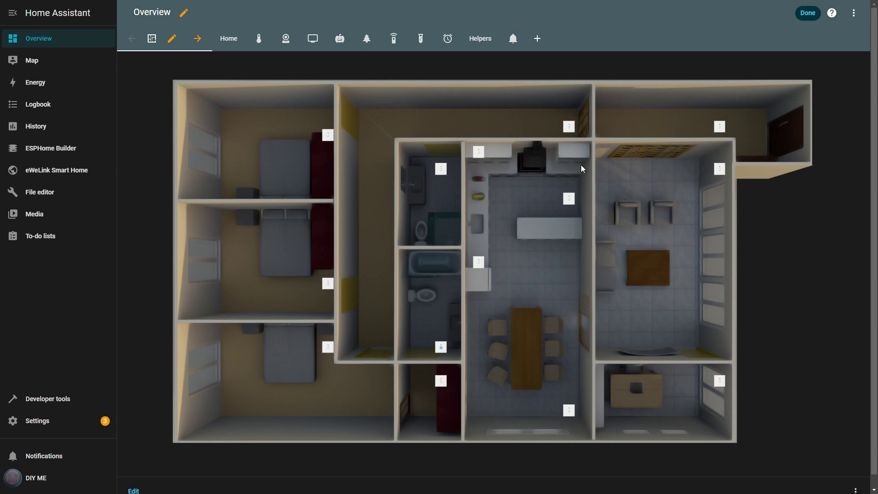
left_click(538, 40)
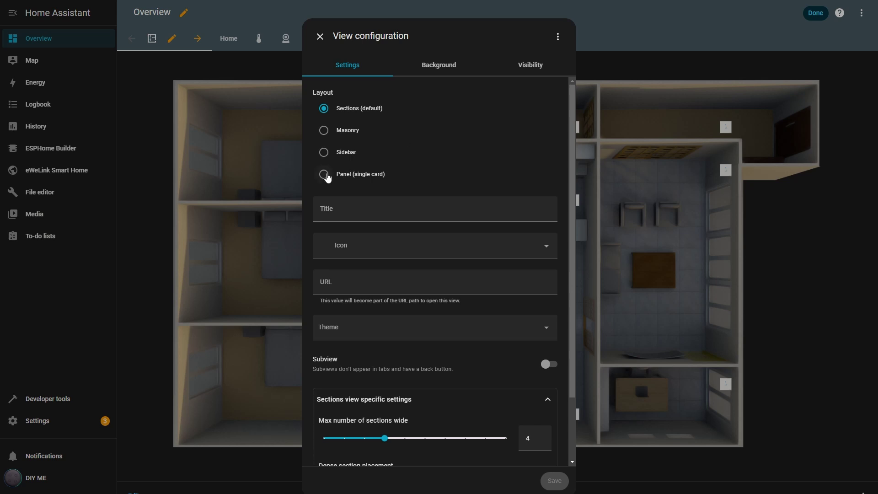
left_click(328, 176)
left_click(346, 215)
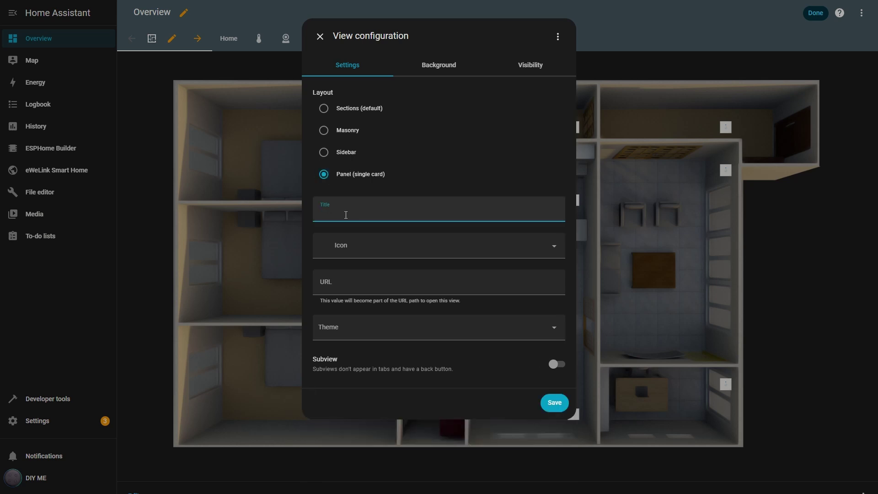
type("Test")
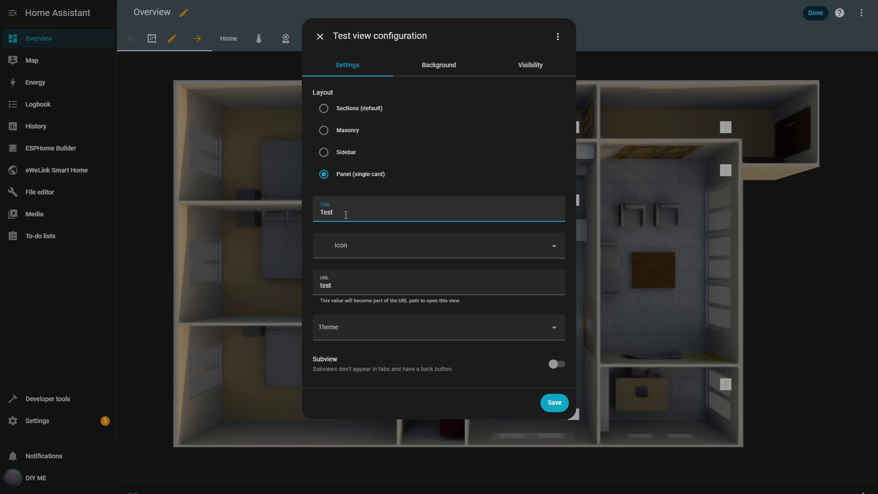
left_click(555, 403)
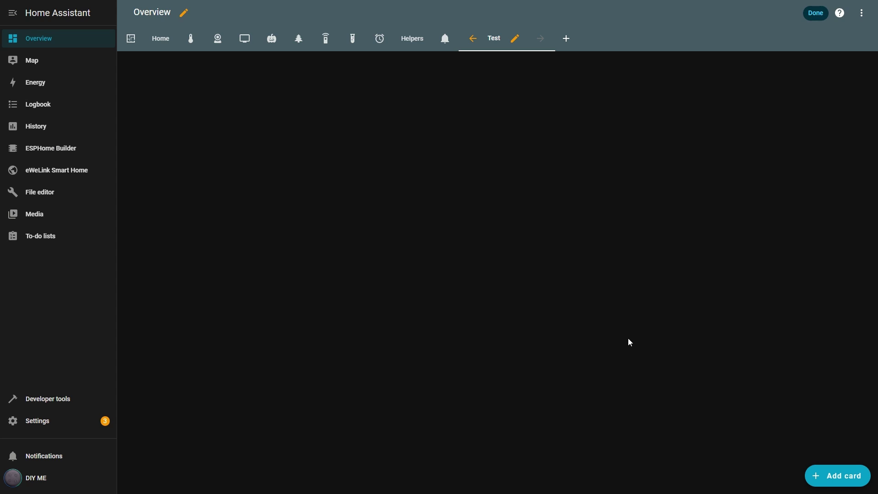
Step: Add a Picture elements card to the Test view and delete its default State badge
left_click(843, 476)
scroll(433, 231, "down", 15)
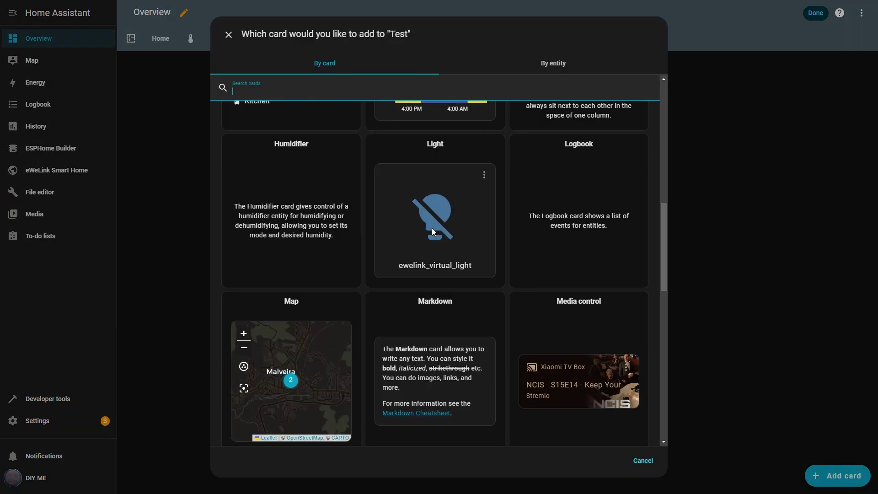
scroll(433, 231, "down", 7)
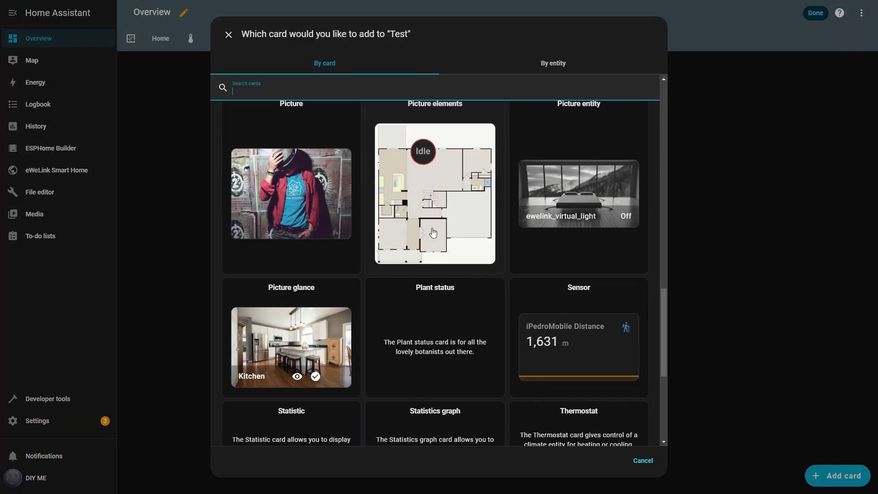
scroll(475, 206, "up", 1)
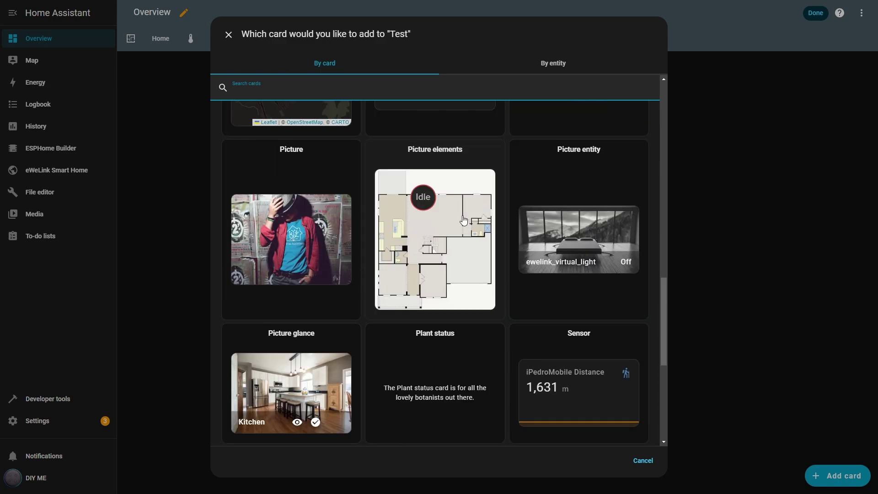
left_click(449, 249)
left_click(396, 159)
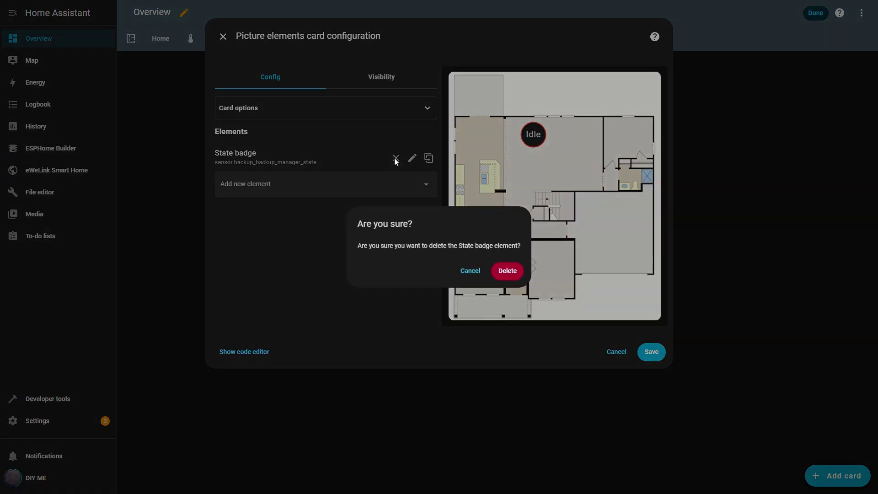
left_click(507, 272)
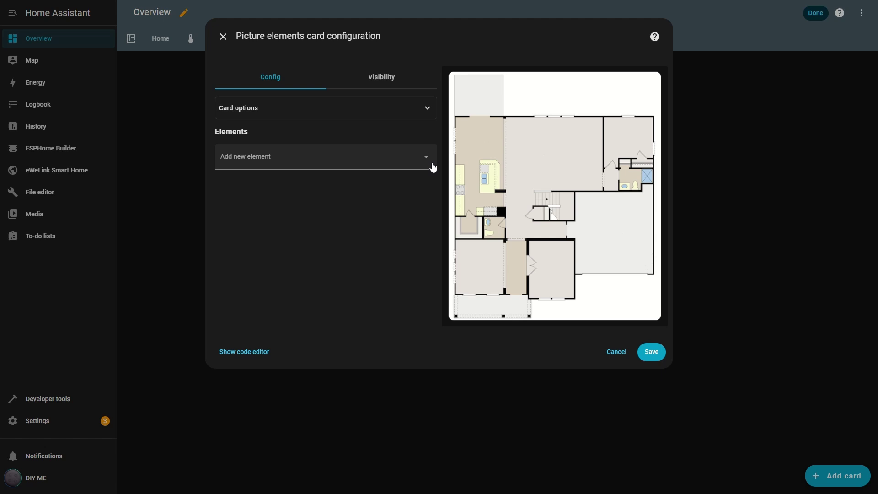
Step: Set the card's image path to \local\FloorPlan_with_Walls_T.png, leaving the title empty
left_click(427, 110)
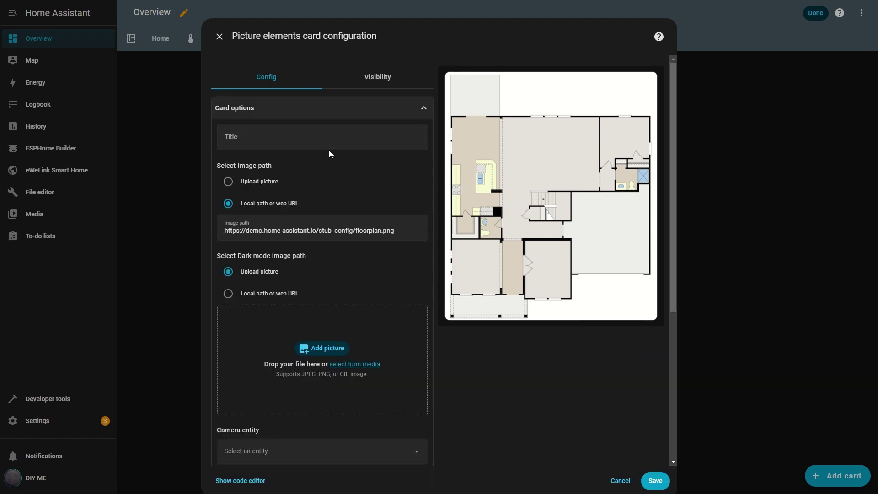
left_click(255, 144)
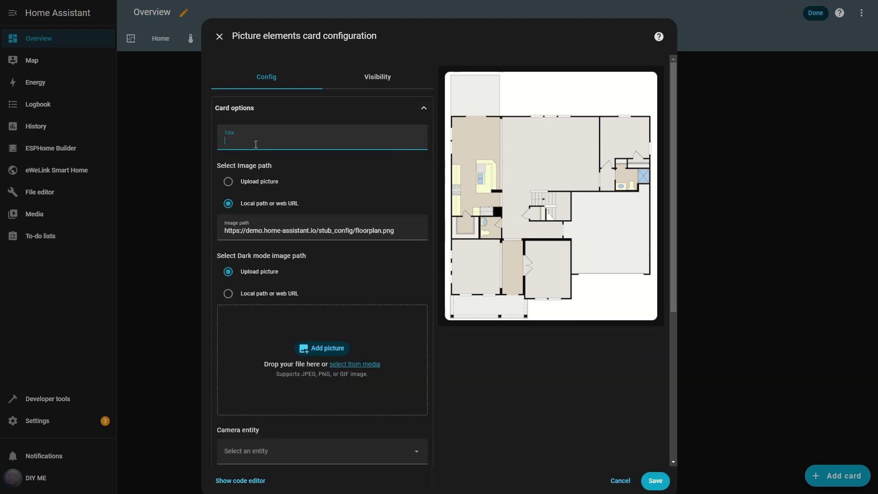
type("Home")
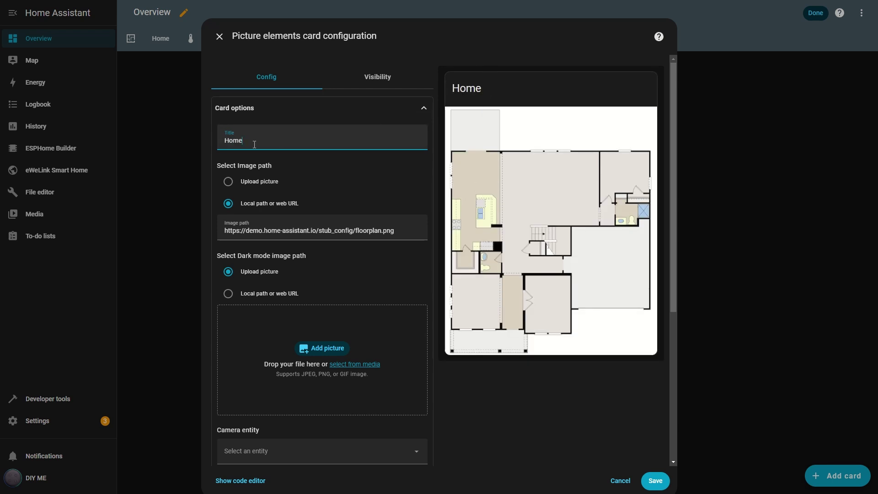
key("BackSpace")
key("BackSpace")
key("BackSpace")
key("BackSpace")
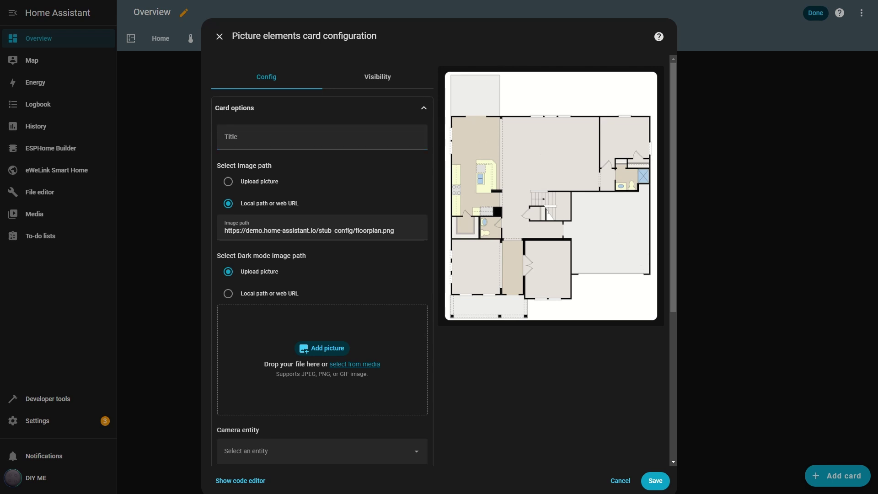
left_click(256, 230)
key("ctrl+a")
type("\\local\\FloorPlan_with_Walls_T.png")
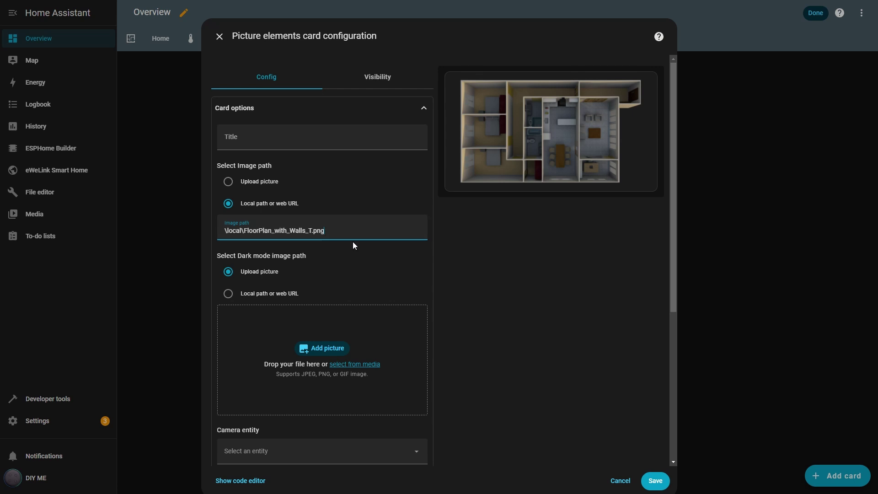
Step: Try a dark floor plan image for dark mode, then clear the dark mode path
left_click(228, 293)
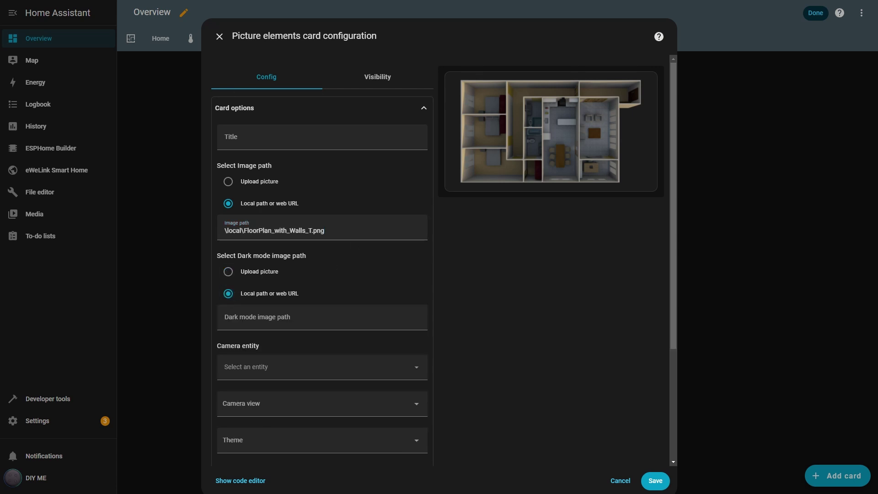
left_click(261, 323)
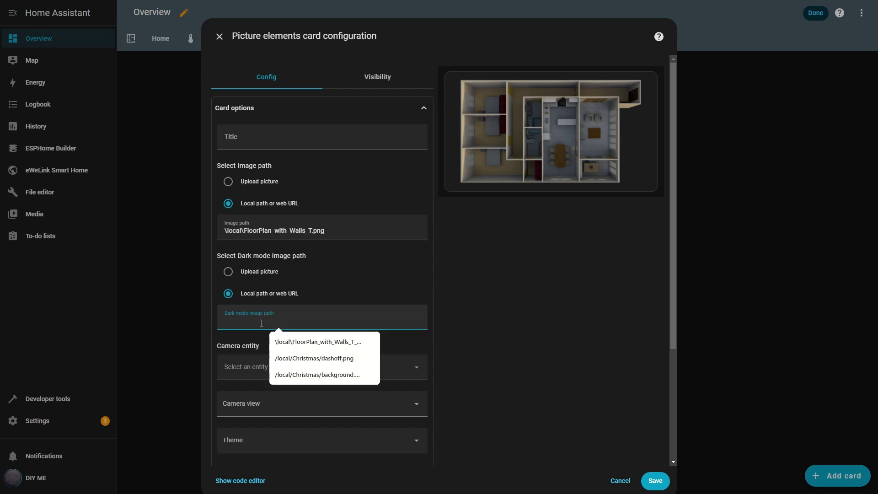
left_click(317, 342)
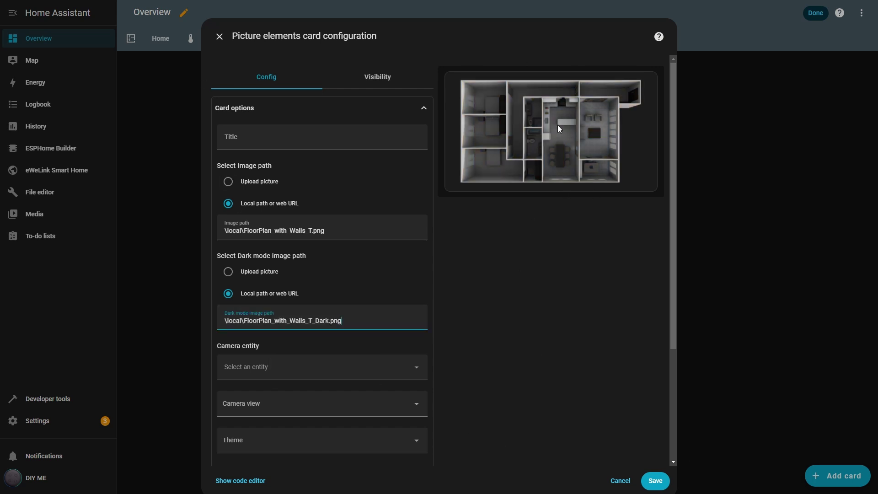
left_click_drag(353, 323, 195, 324)
key("BackSpace")
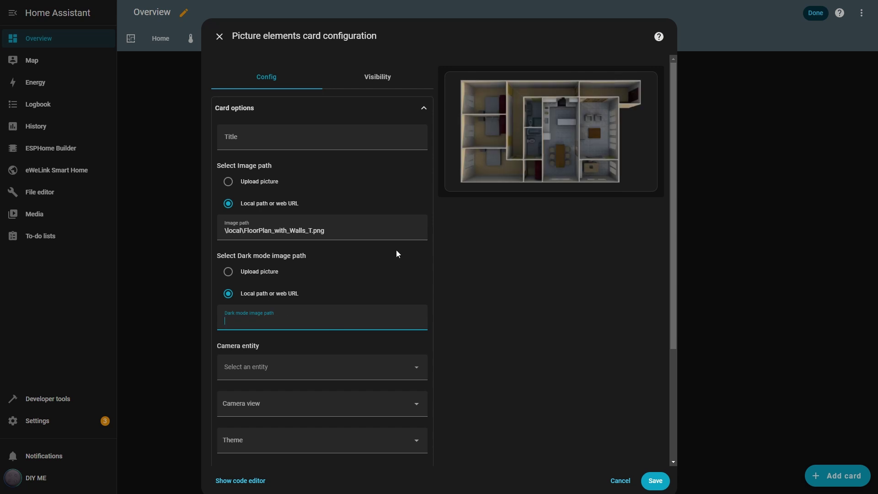
Step: Try Main Camera with Live camera view, then Garage View, as the card's camera entity
scroll(376, 242, "down", 2)
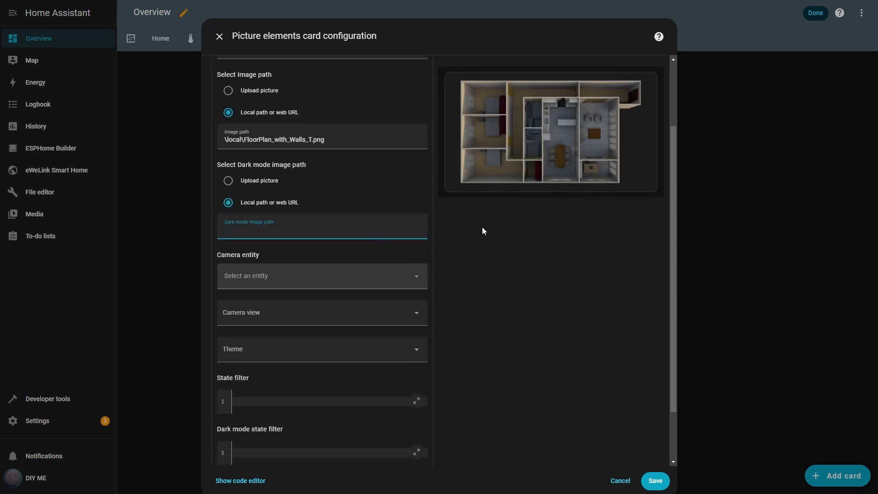
left_click(415, 275)
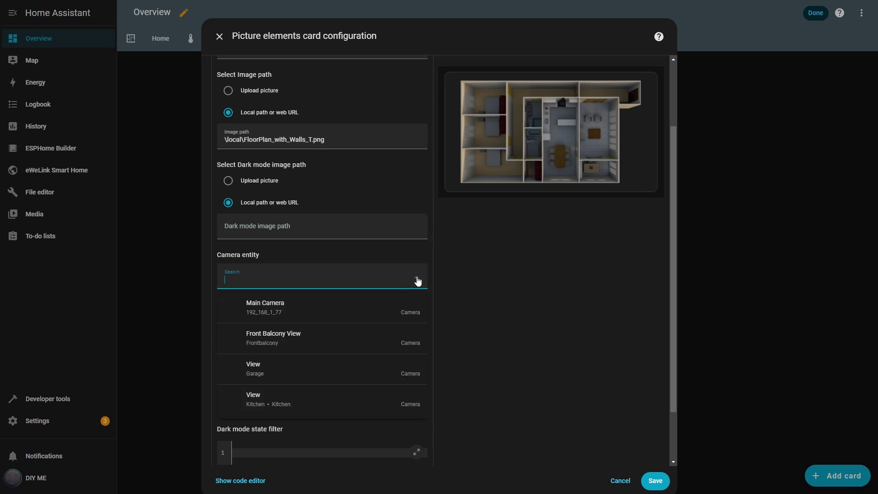
left_click(270, 307)
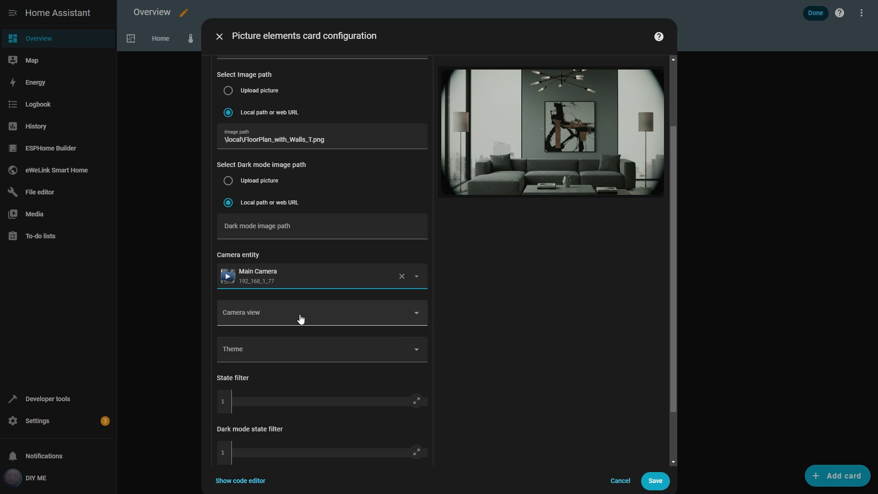
left_click(418, 323)
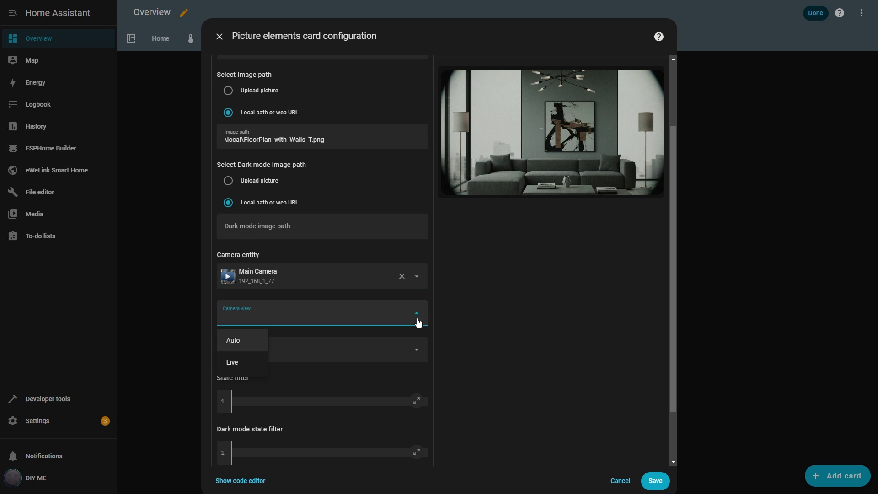
left_click(233, 361)
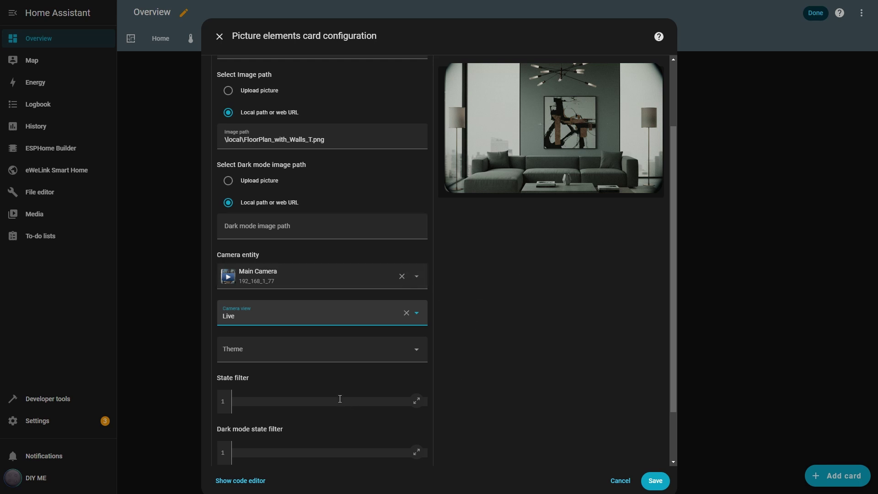
left_click(402, 277)
left_click(320, 276)
left_click(337, 372)
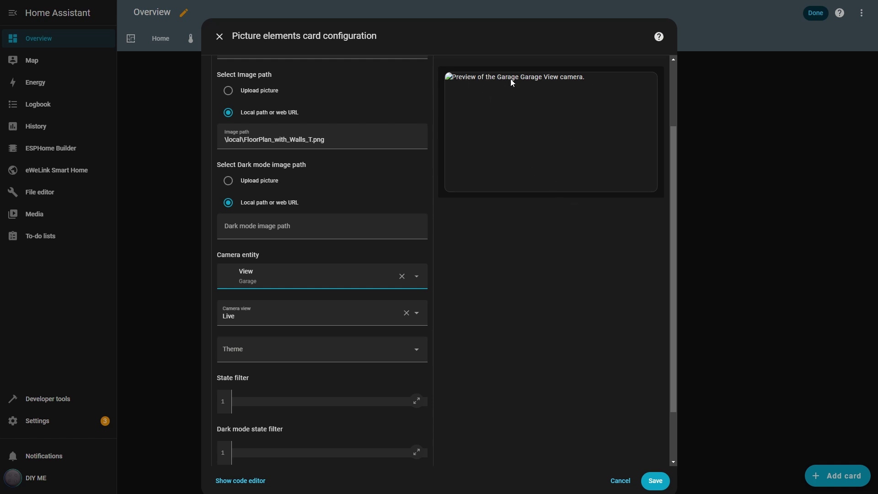
left_click(476, 330)
Step: Paste per-state filter rules into the State filter, changing line 4's blur to 2
scroll(471, 332, "down", 2)
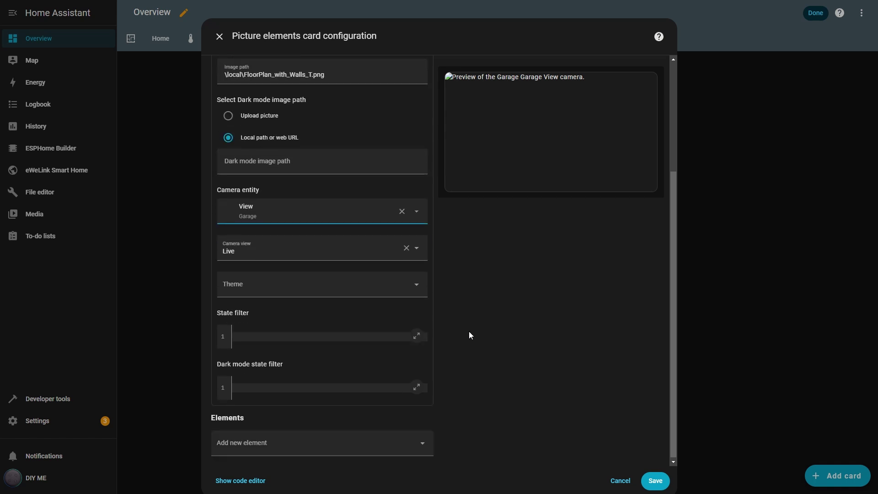
left_click(245, 338)
type("idle: grayscale(100%) streaming: brightness(120%) contrast(110%) recording: drop-shadow(0 0 10px red) unavailable: blur(8px) grayscale(100%)")
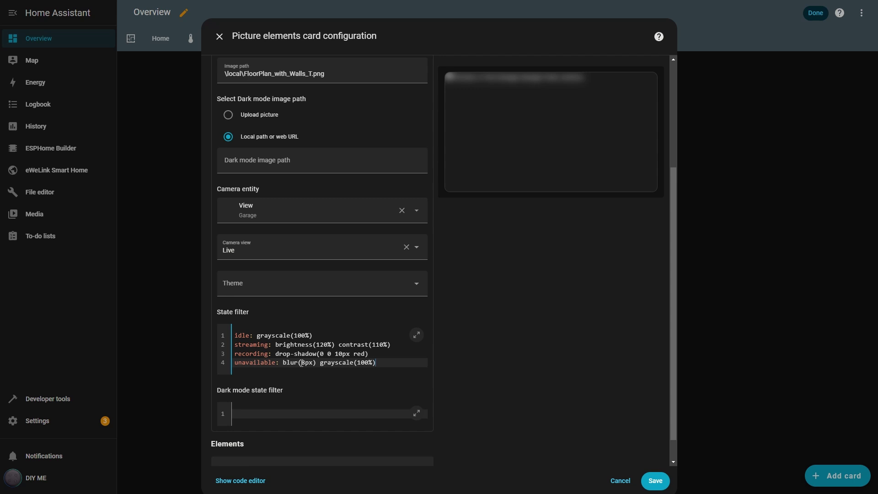
key("BackSpace")
type("2")
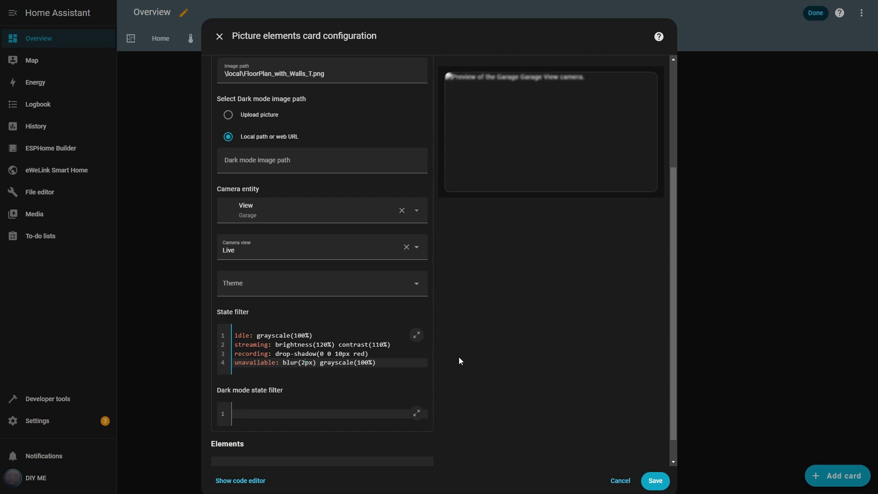
Step: Delete the state filter rules and remove the Garage View camera from the card
scroll(445, 364, "up", 1)
left_click_drag(428, 406, 191, 372)
key("BackSpace")
left_click(402, 255)
scroll(287, 280, "up", 3)
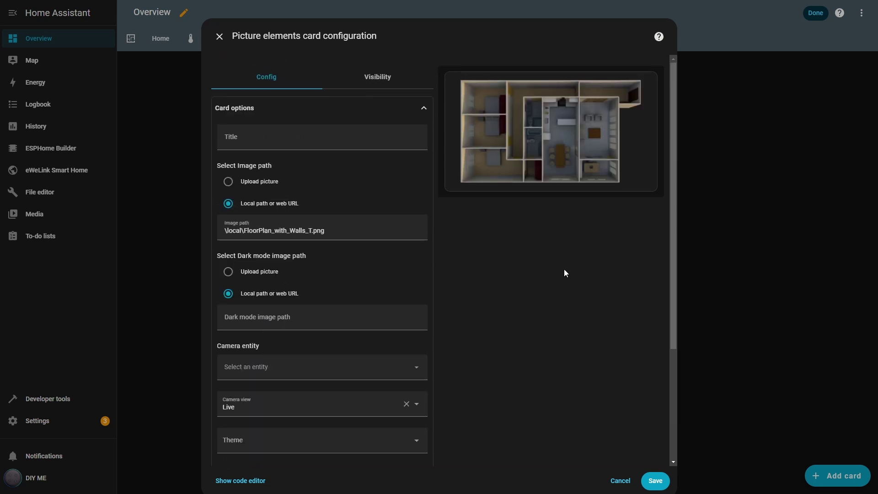
Step: Add an Entity state visibility condition requiring Dining room to be On, and save
left_click(375, 78)
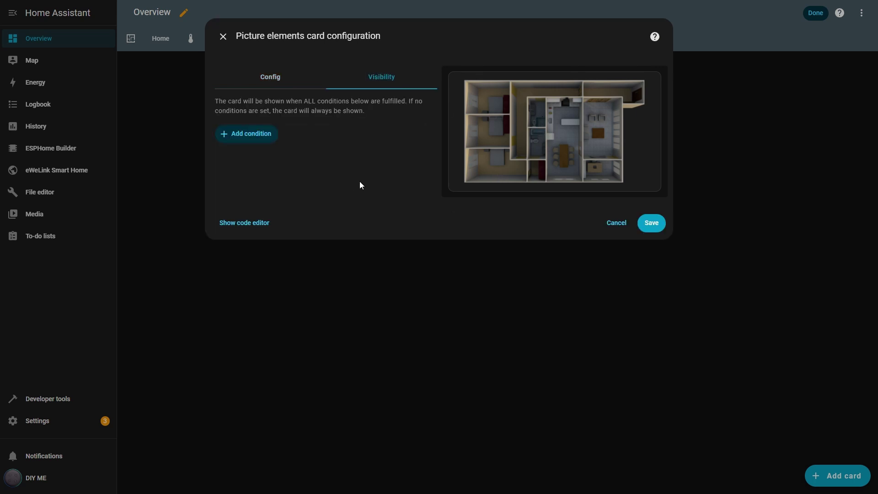
left_click(246, 137)
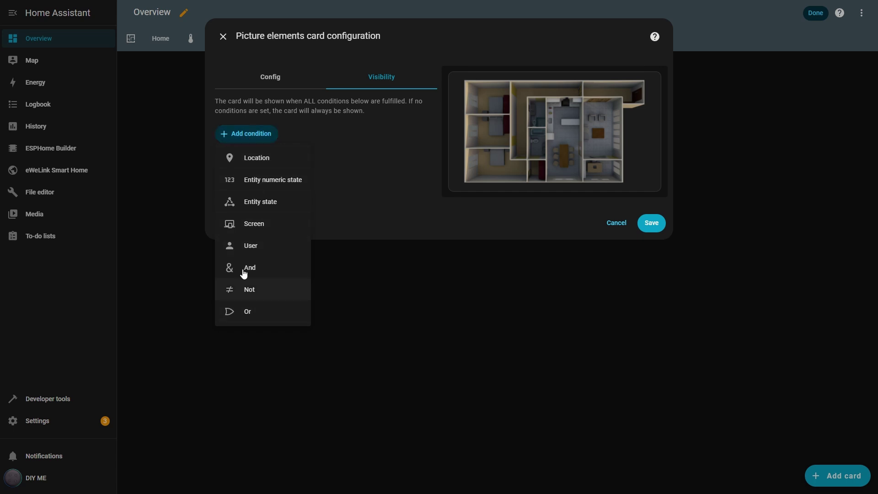
left_click(262, 208)
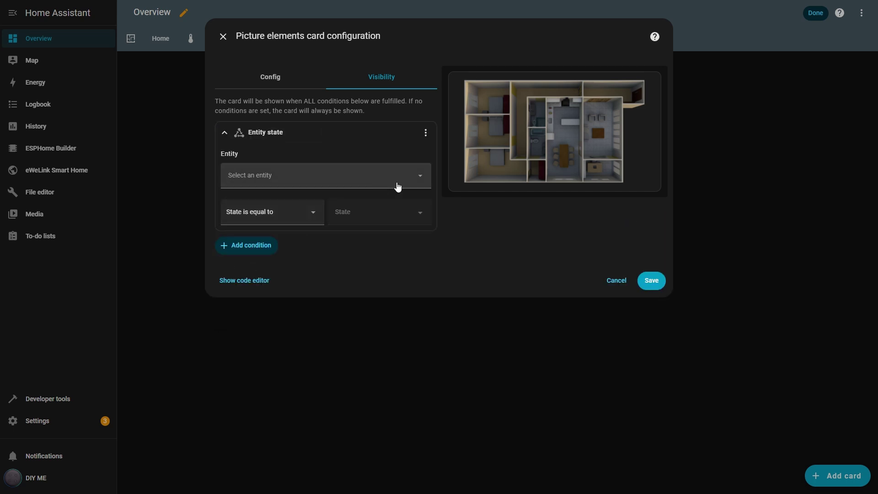
left_click(369, 180)
type("dini")
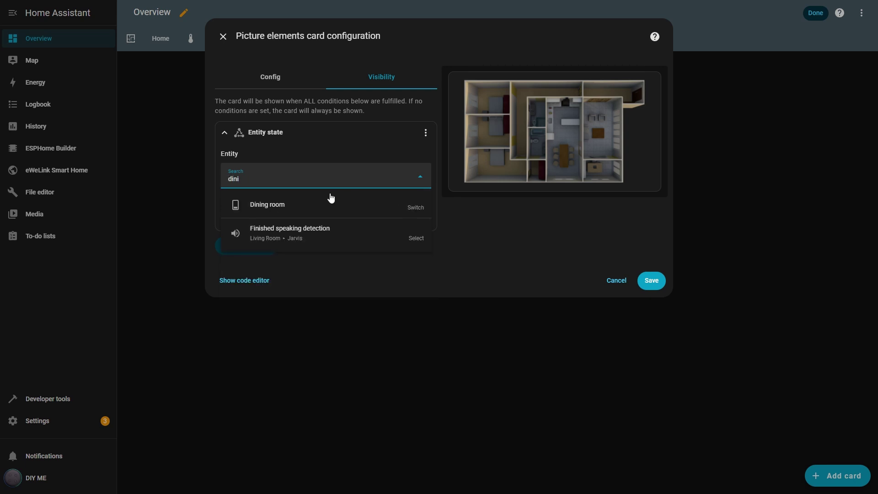
left_click(329, 201)
left_click(418, 214)
left_click(359, 237)
left_click(652, 280)
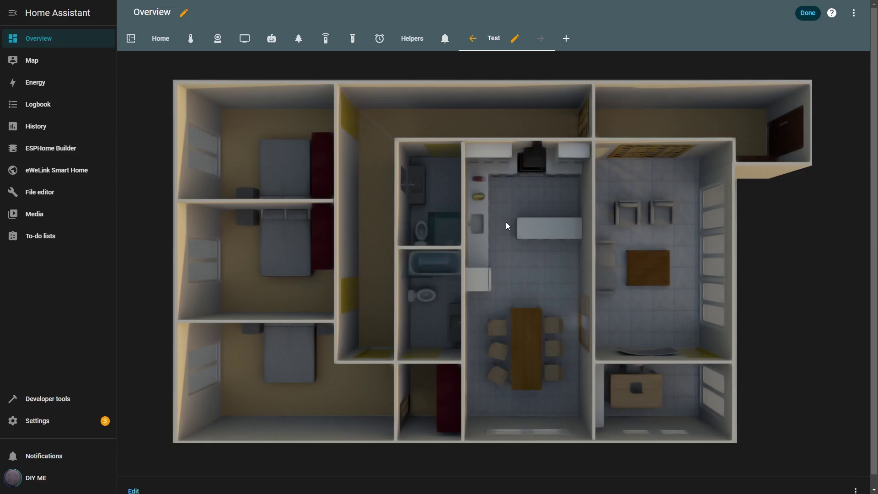
Step: Toggle the kitchen light on the Floor Plan view and check the Test view each time
left_click(804, 17)
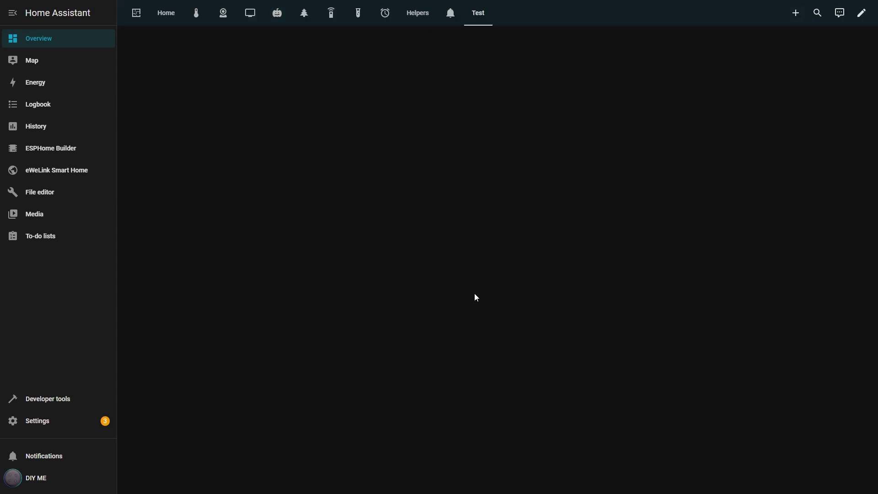
left_click(134, 15)
left_click(573, 390)
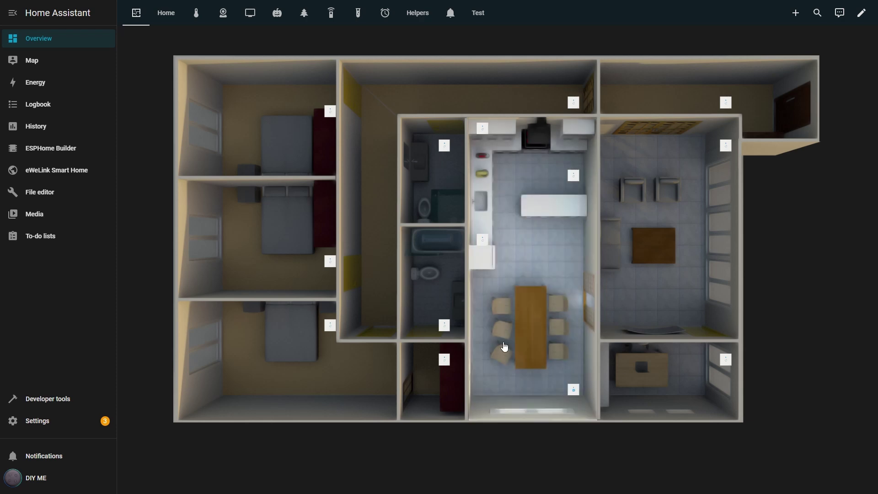
left_click(478, 14)
left_click(569, 390)
left_click(477, 15)
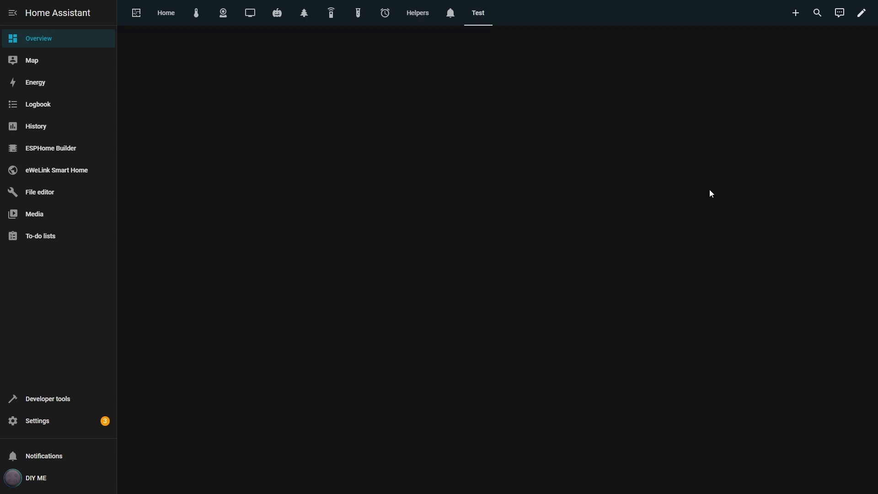
Step: Delete the card's entity state visibility condition and save the card
left_click(861, 13)
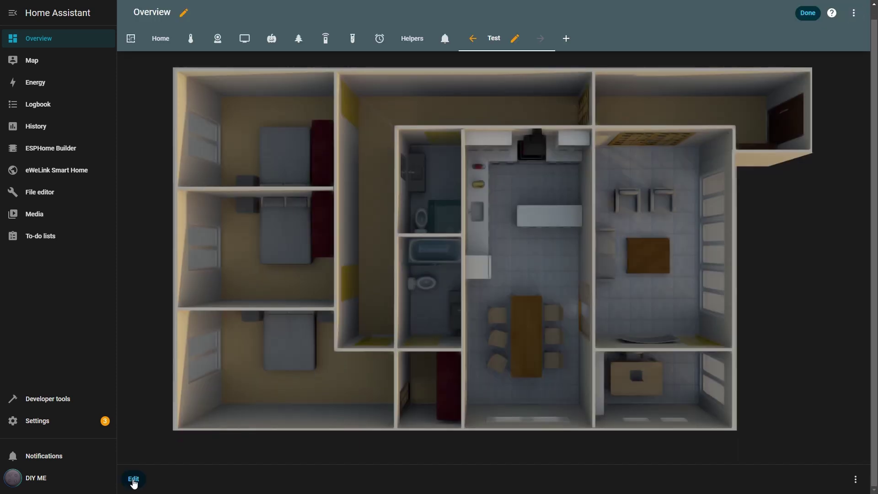
left_click(133, 480)
left_click(381, 76)
left_click(425, 133)
left_click(399, 271)
left_click(651, 224)
Step: Add a State badge element to the floor plan card with the People entity
left_click(134, 480)
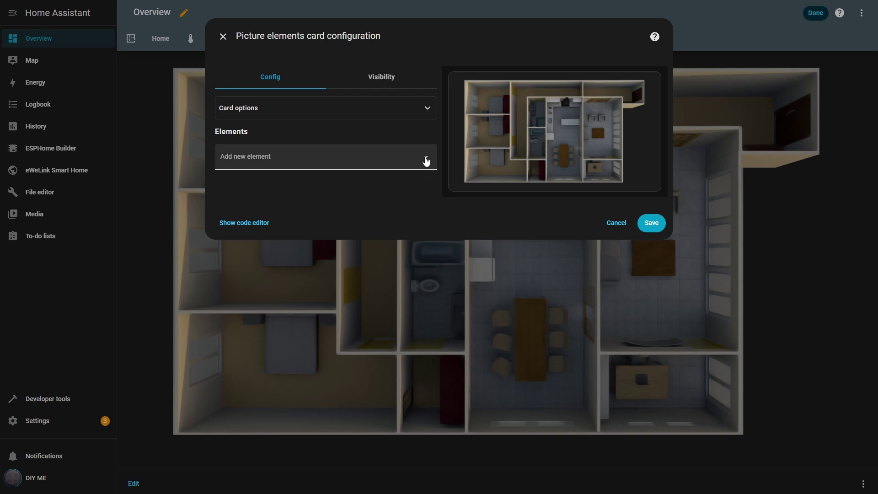
left_click(426, 161)
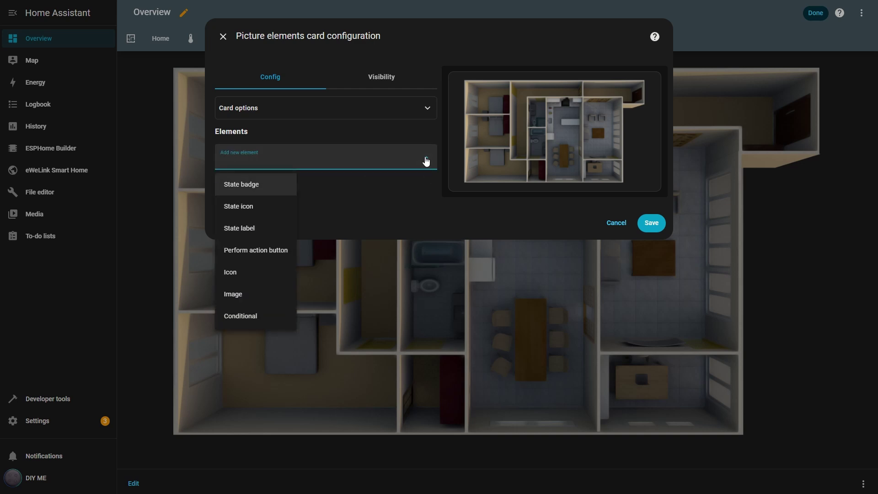
left_click(245, 185)
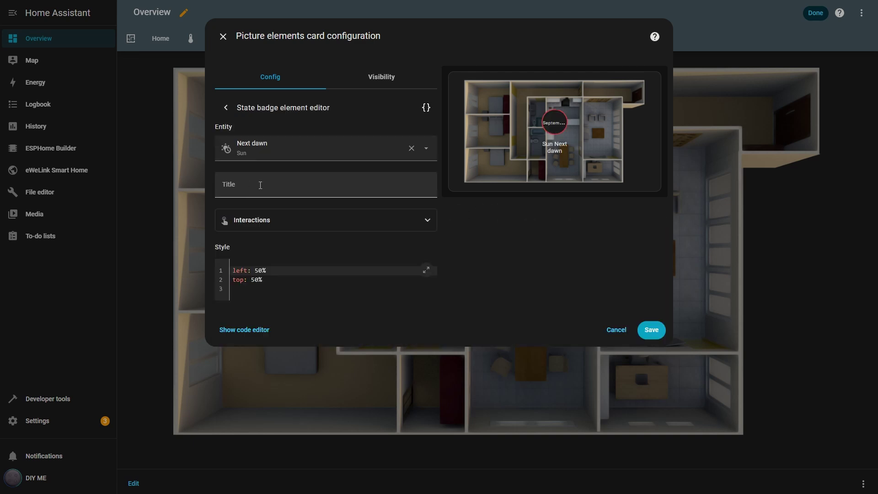
left_click(411, 149)
left_click(363, 152)
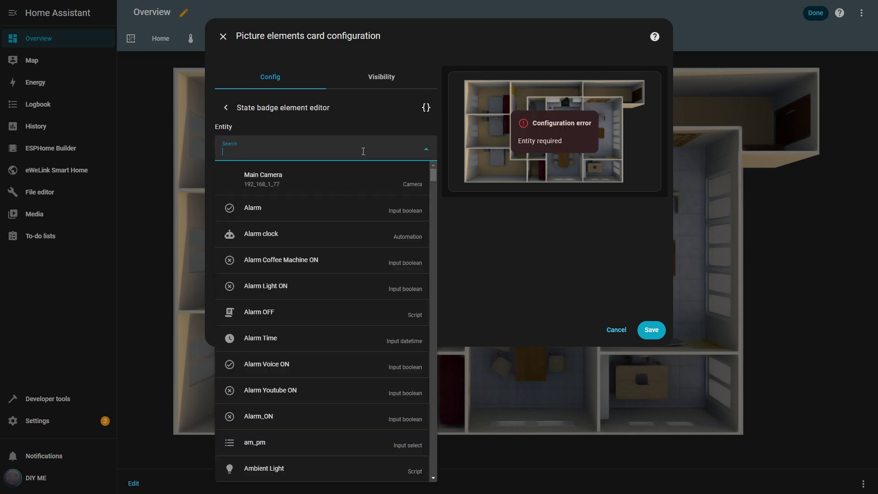
type("peopl")
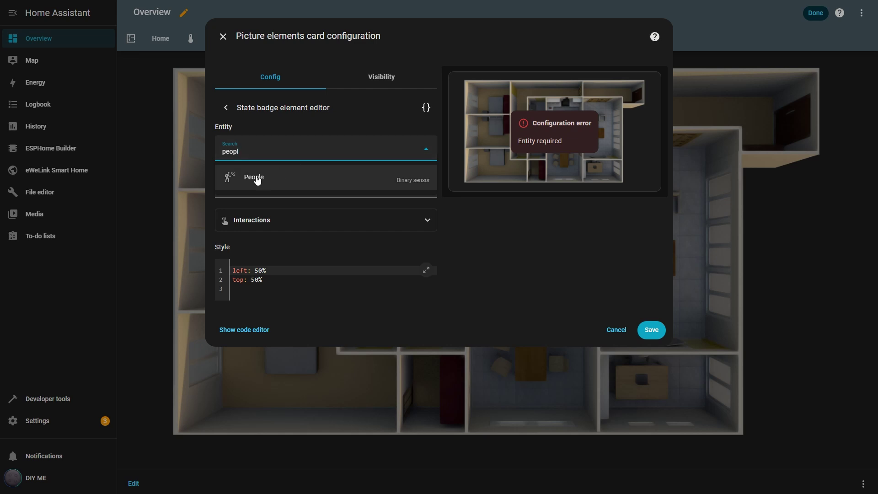
left_click(257, 179)
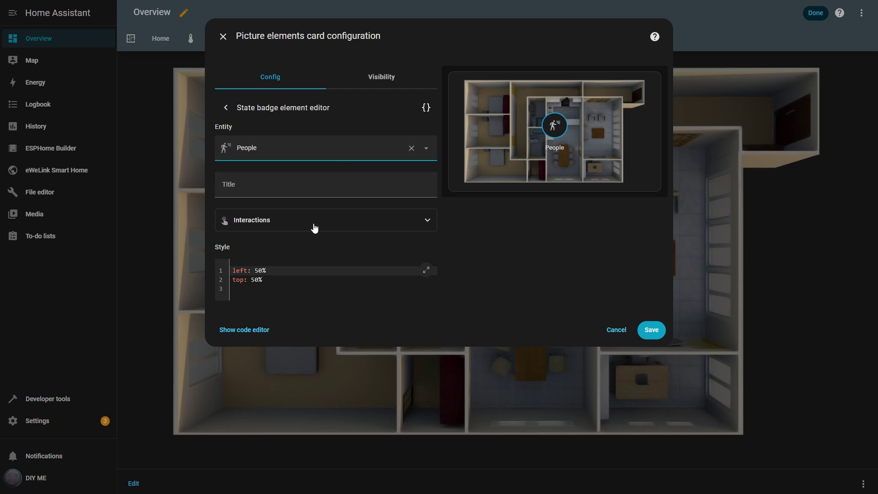
Step: Keep the badge's default tap behaviour and try the People badge in the preview
left_click(427, 222)
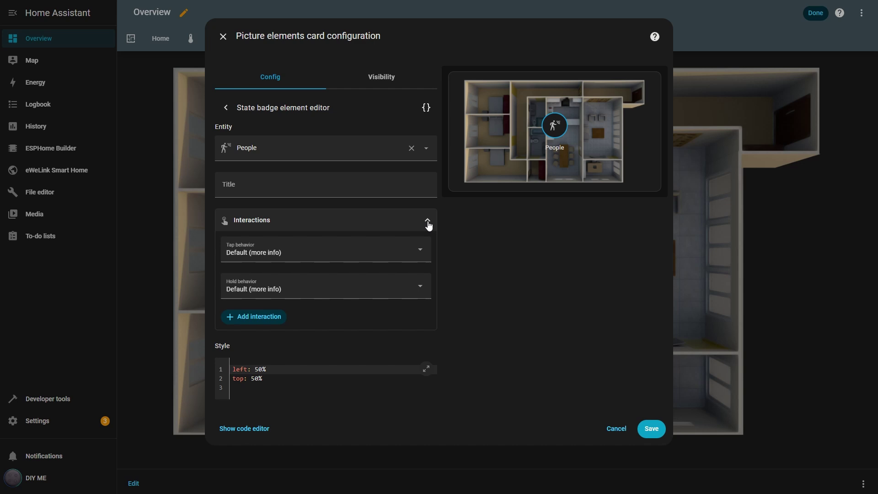
left_click(419, 257)
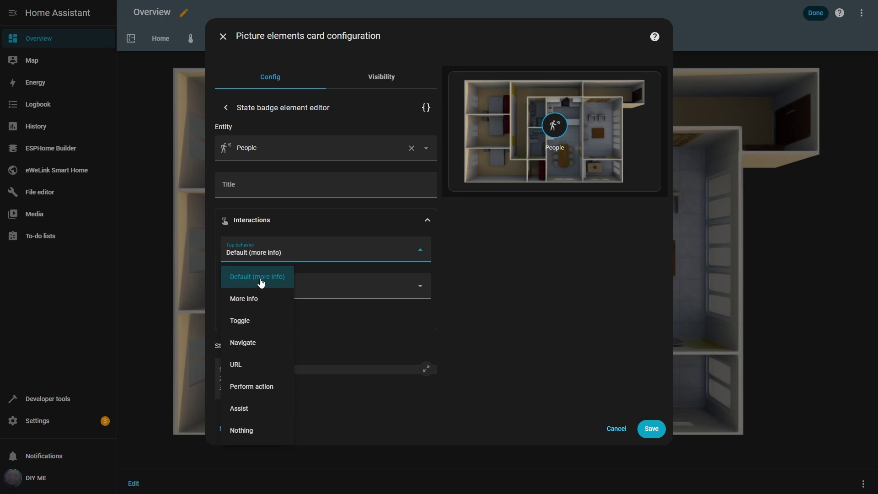
left_click(260, 283)
left_click(555, 127)
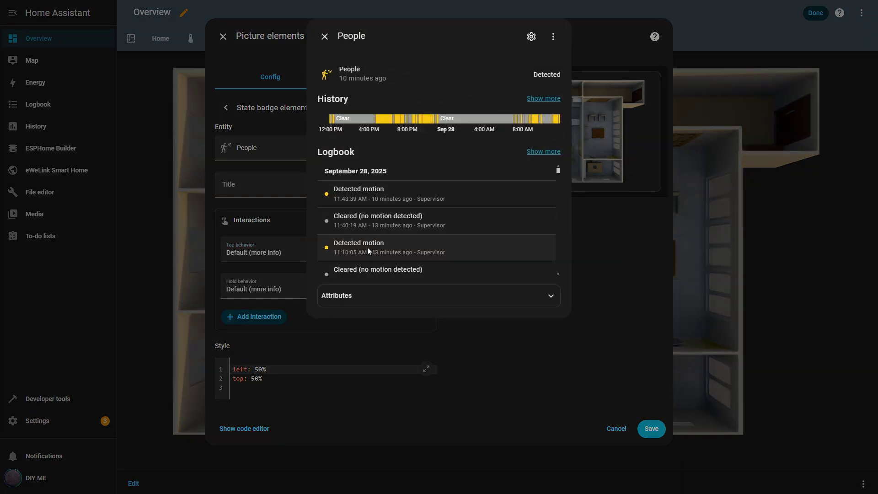
Step: Set the People badge's tap behaviour to Navigate to the Tv Remote view (/lovelace/tv-remote)
left_click(324, 36)
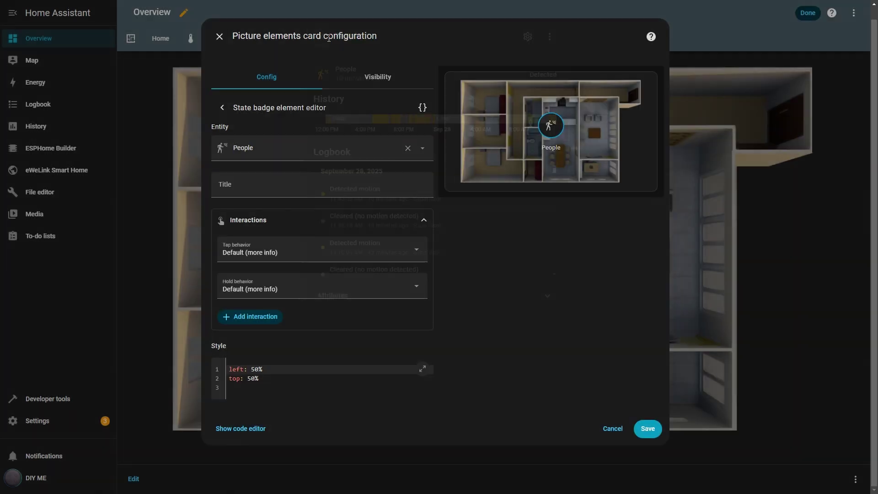
left_click(423, 253)
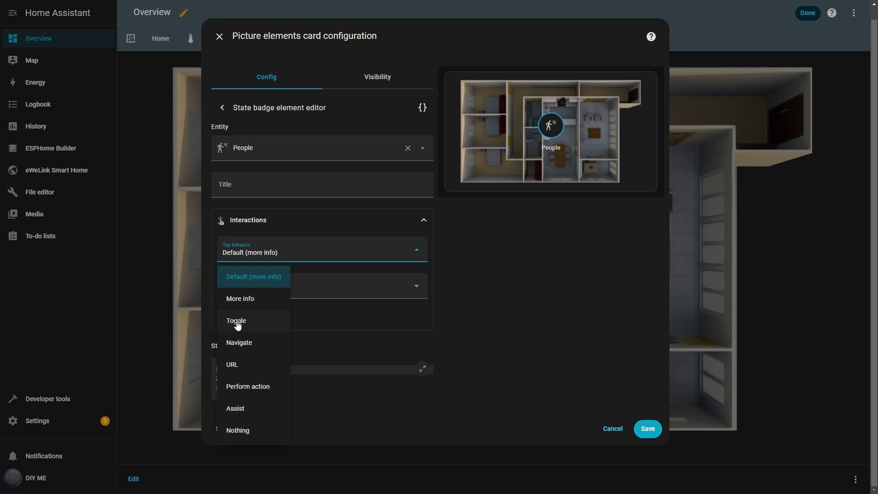
left_click(240, 342)
left_click(347, 284)
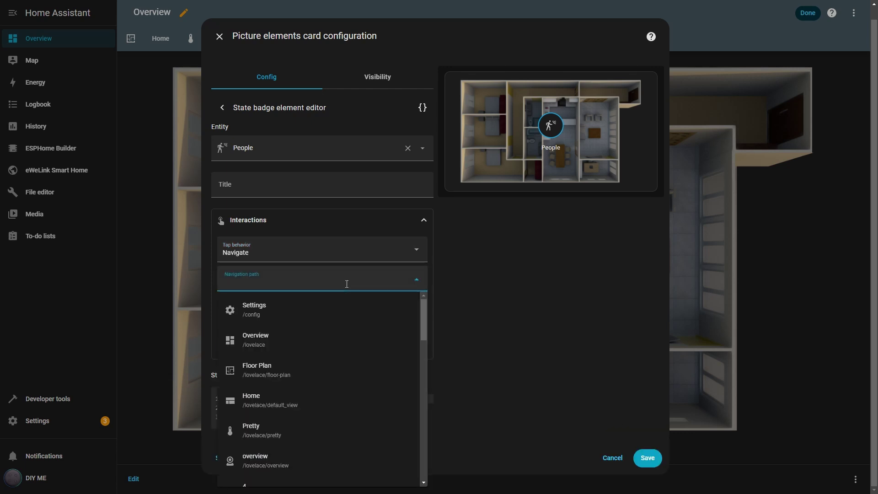
type("remo")
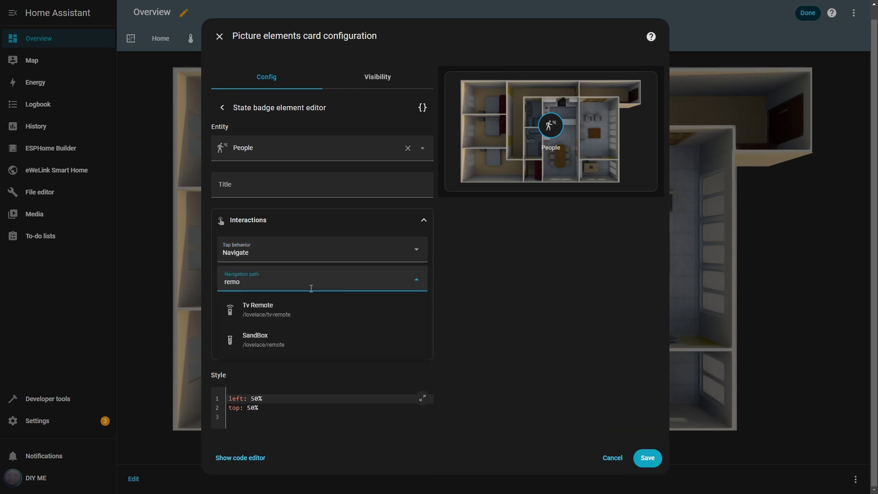
left_click(267, 308)
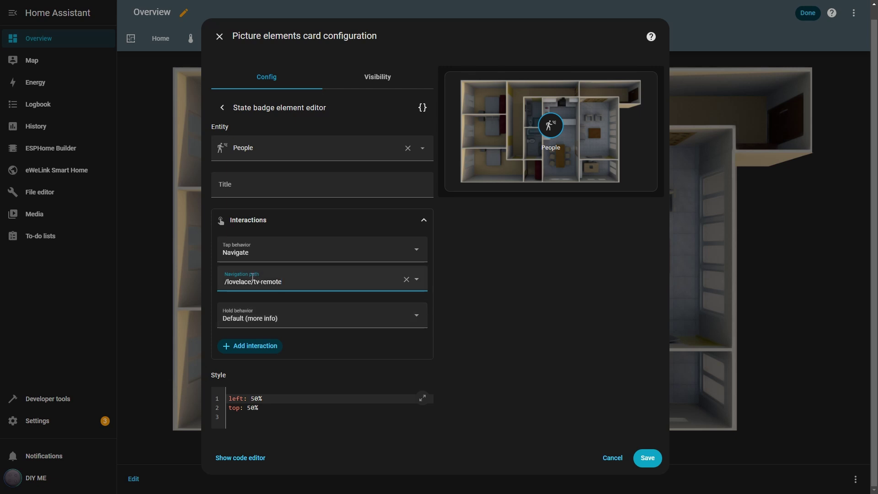
Step: Save the card, confirm the People badge opens Tv Remote, then reopen the card's editor
left_click(647, 459)
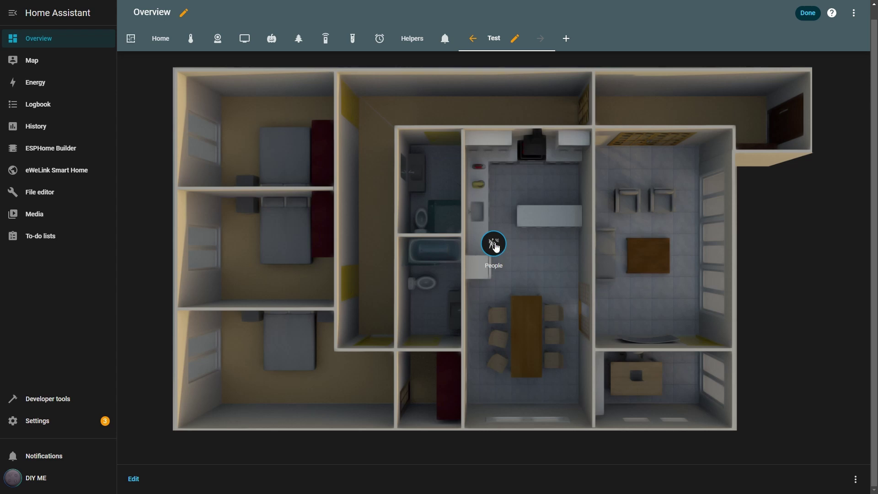
left_click(325, 39)
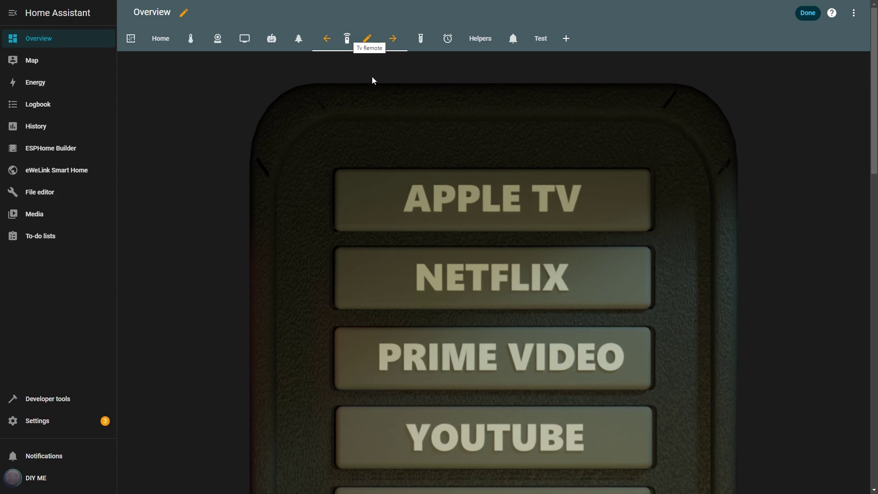
left_click(540, 42)
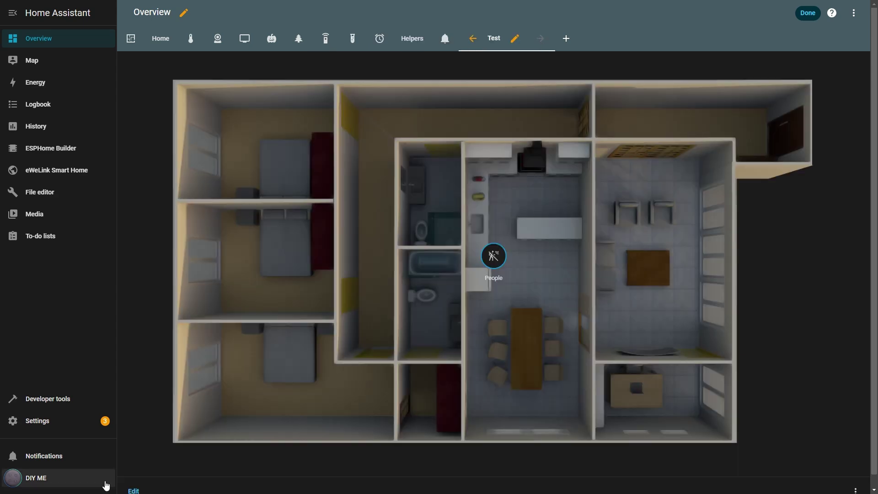
left_click(133, 490)
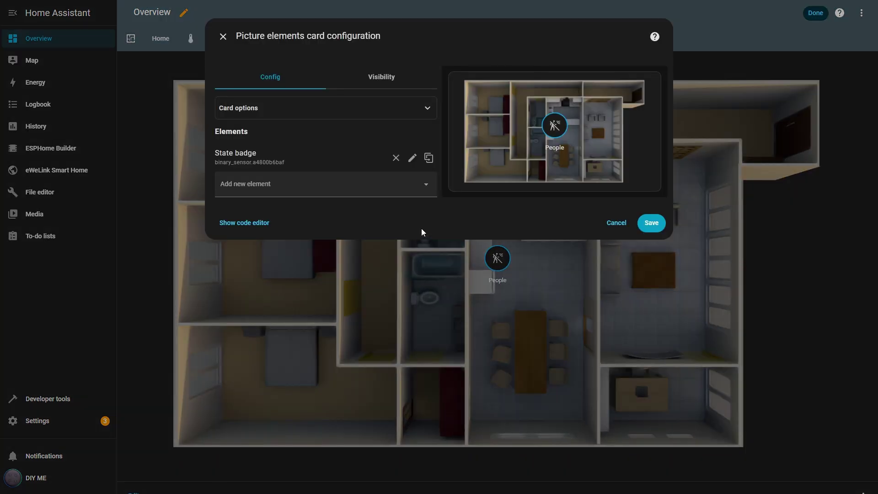
left_click(412, 158)
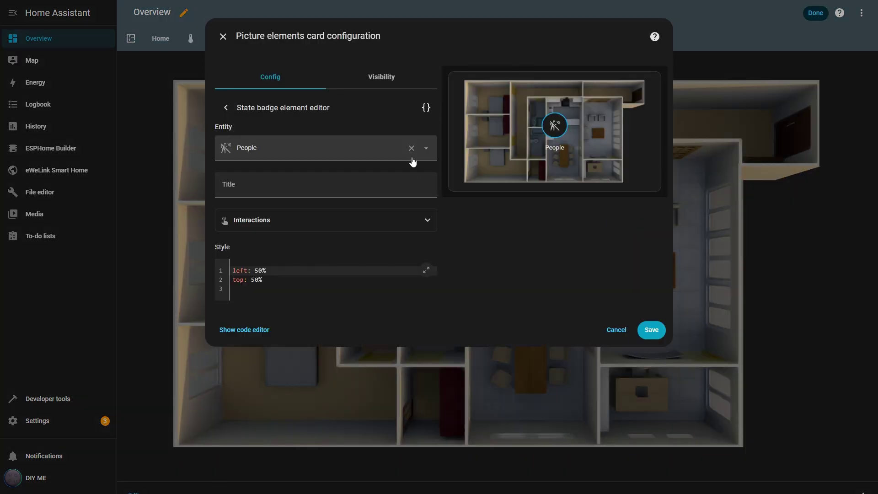
left_click(427, 220)
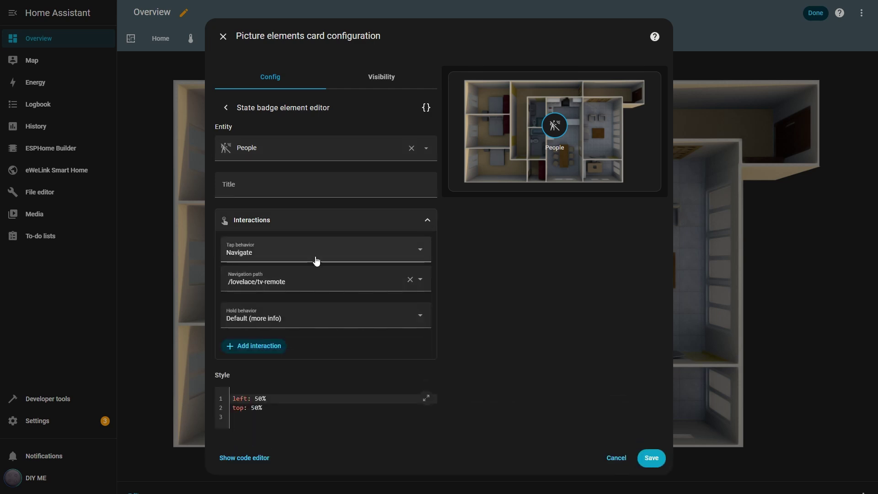
left_click(418, 251)
left_click(240, 363)
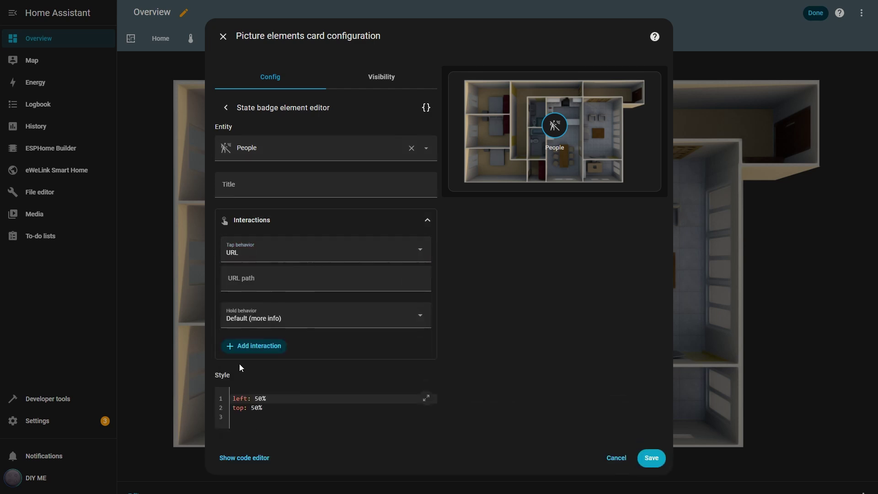
left_click(270, 284)
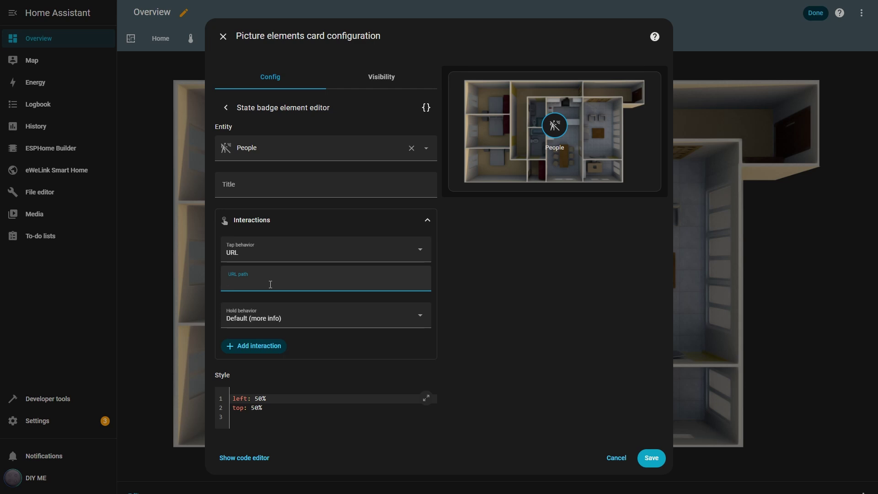
type("https://www.home-assistant.io/")
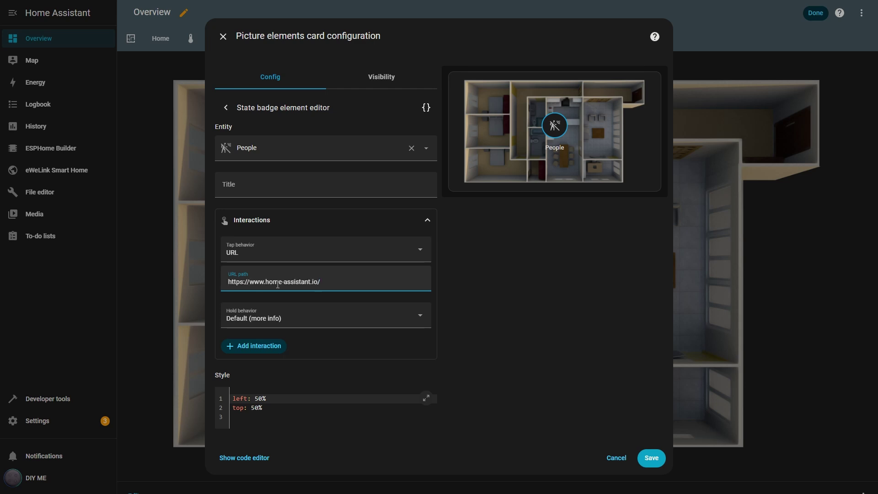
Step: Save the card, exit editing, and confirm the badge opens the Home Assistant website
left_click(658, 459)
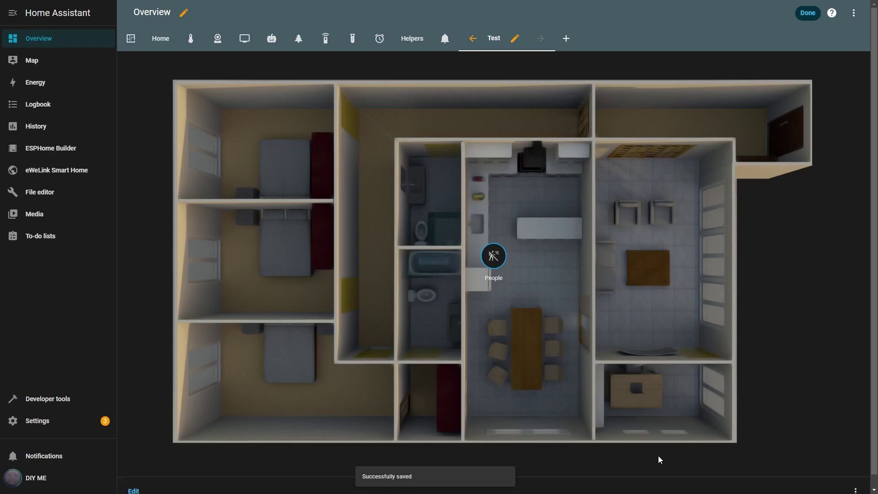
left_click(807, 18)
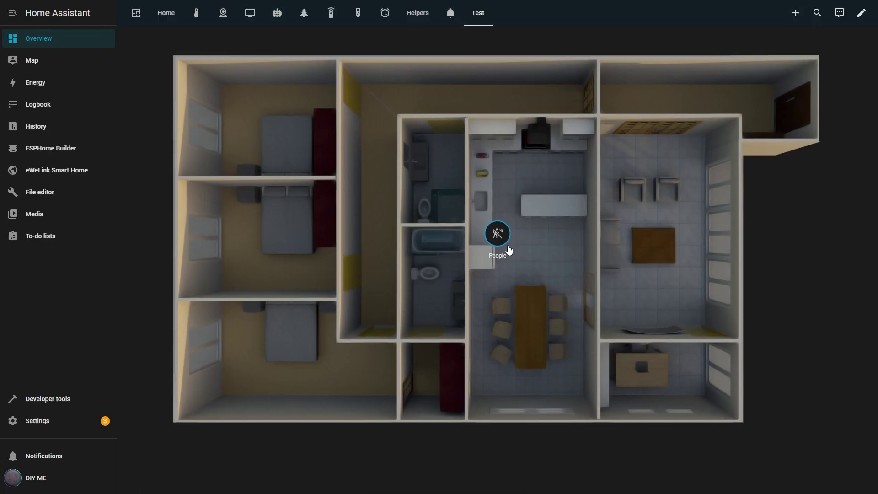
left_click(496, 237)
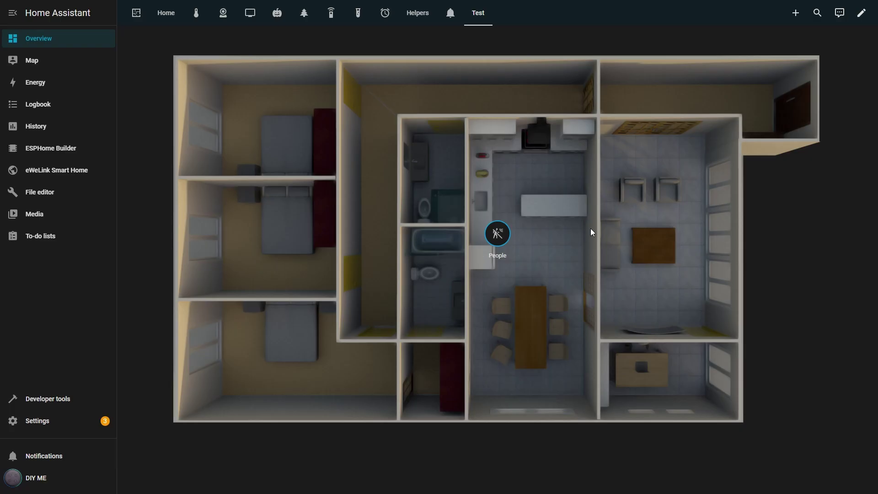
Step: Change the People badge's tap behaviour to Perform action
left_click(861, 13)
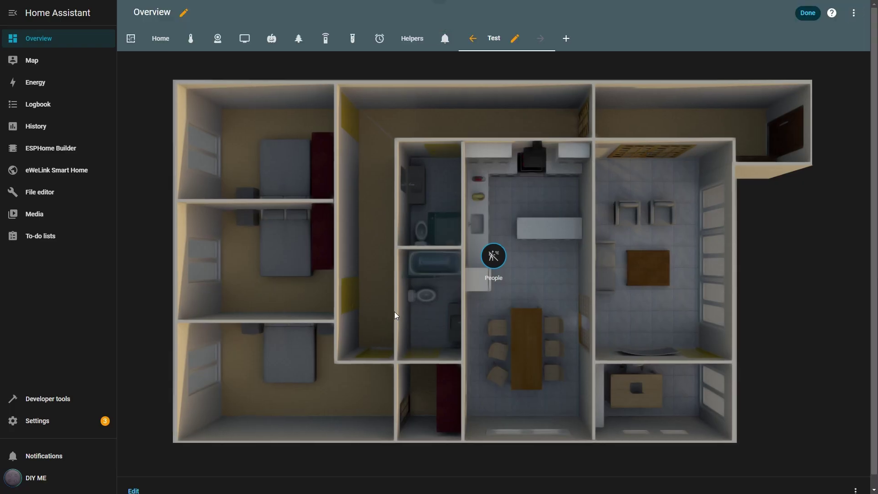
left_click(134, 490)
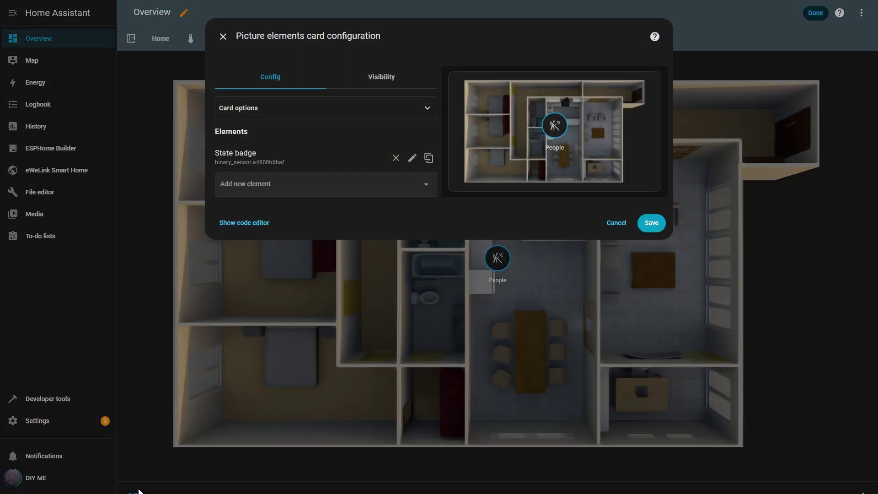
left_click(411, 157)
left_click(427, 221)
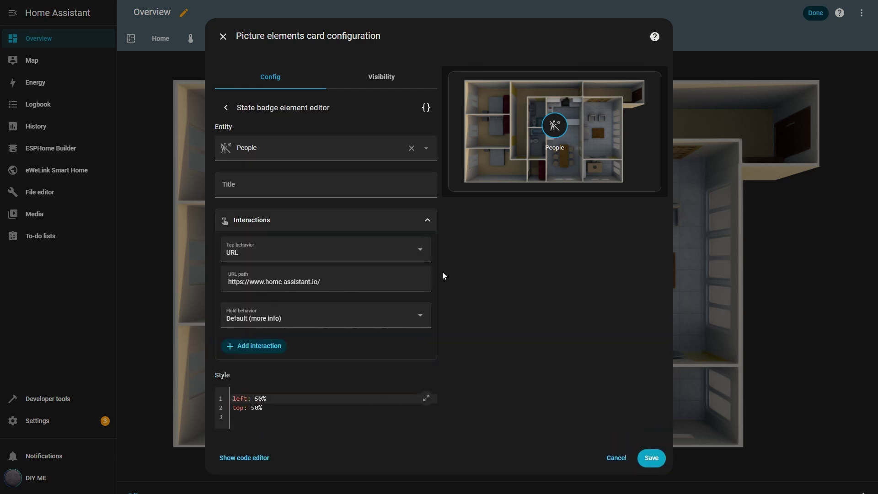
left_click(424, 249)
left_click(258, 388)
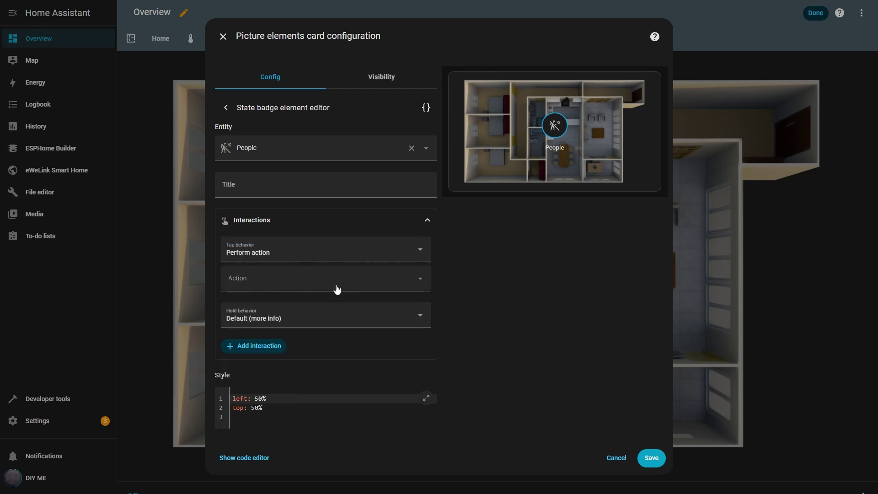
Step: Choose the helper Toggle action with the Alarm entity as its target
left_click(423, 284)
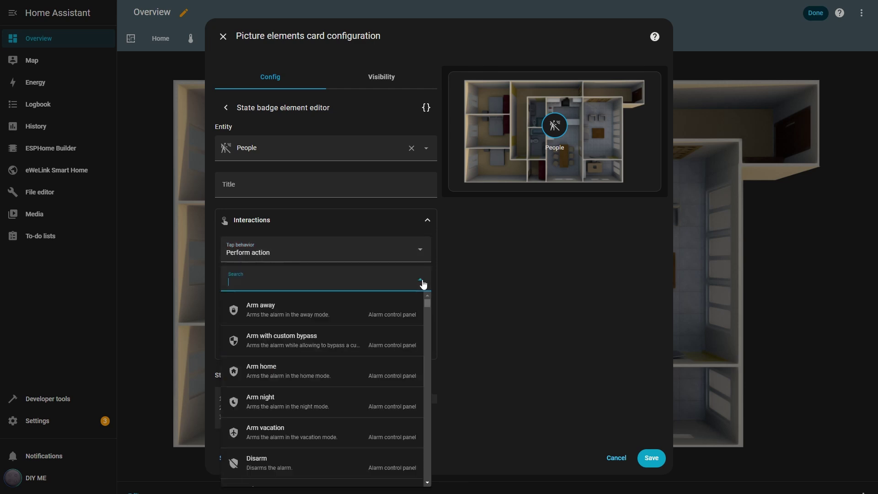
type("tog")
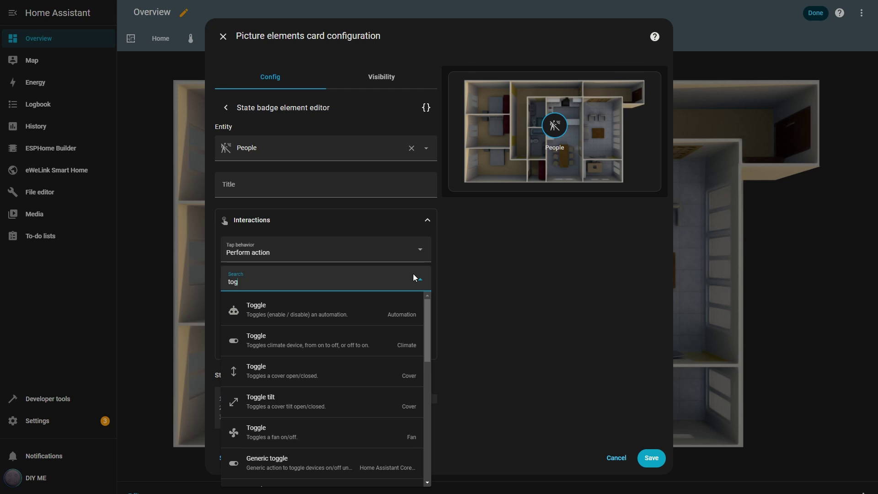
type("gle")
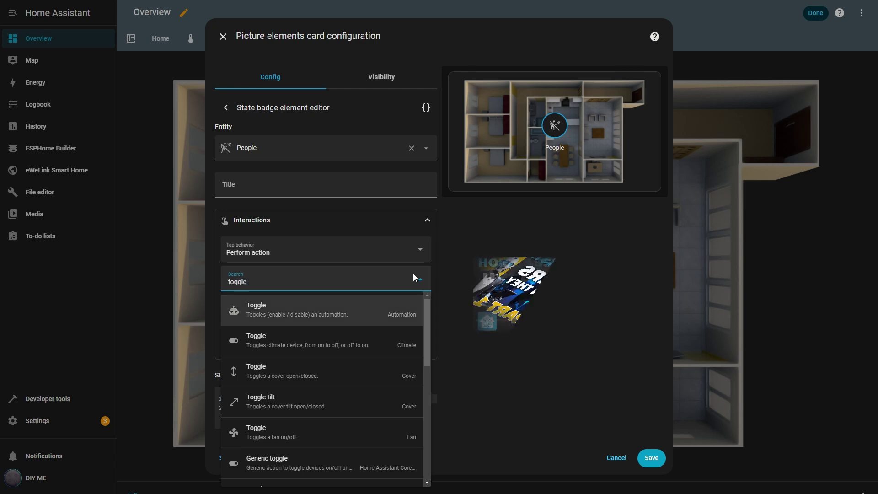
type(" help")
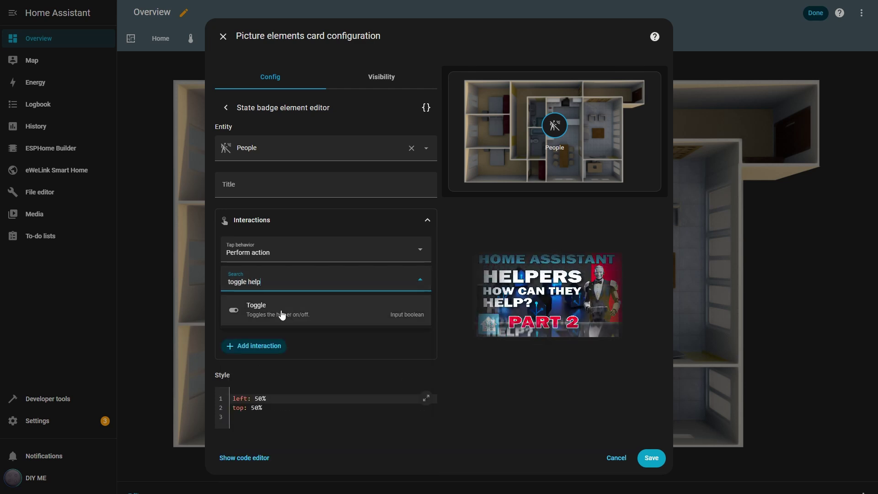
left_click(281, 308)
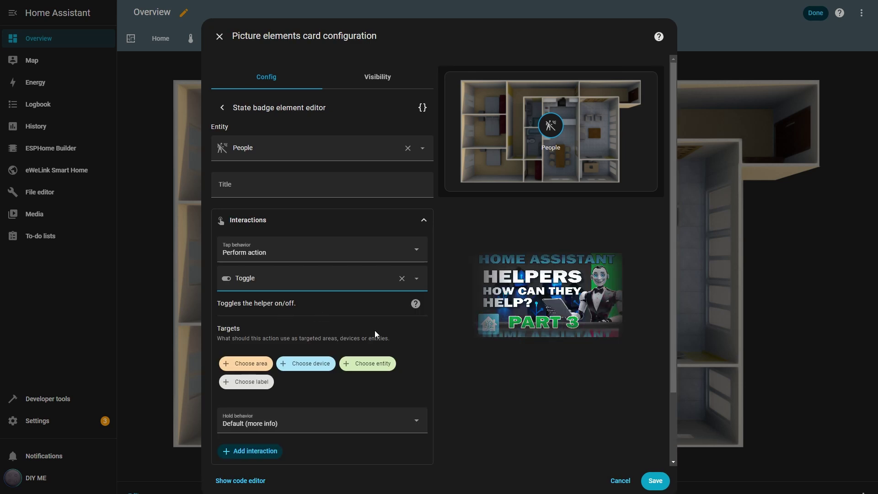
left_click(373, 371)
left_click(264, 396)
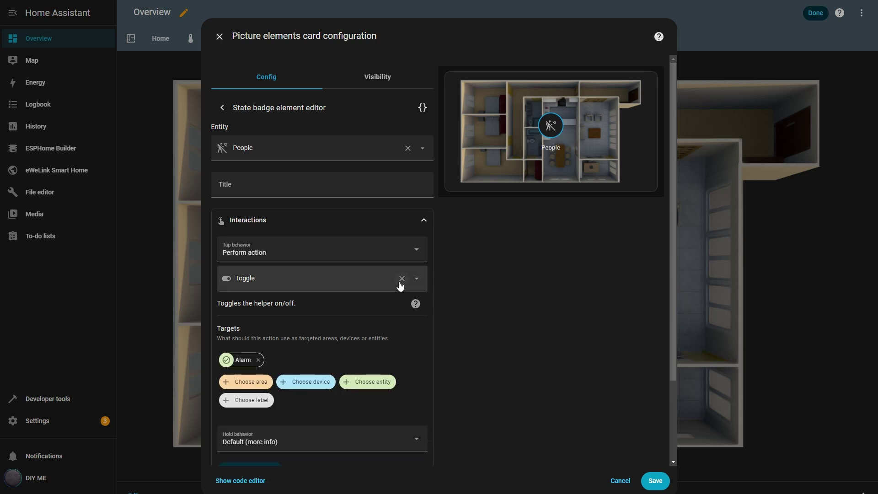
Step: Make the People badge tap start Assist (Home Assistant, English) and ask it 'what time is it?'
left_click(416, 250)
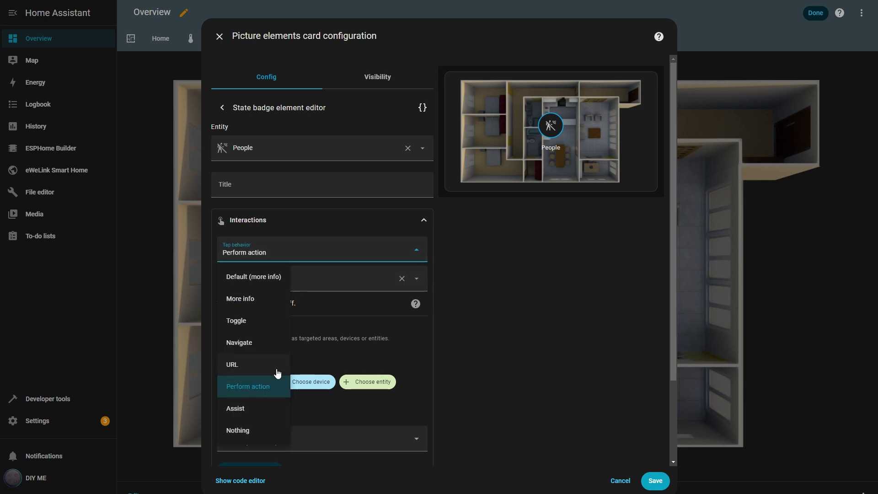
left_click(233, 412)
left_click(283, 283)
left_click(263, 351)
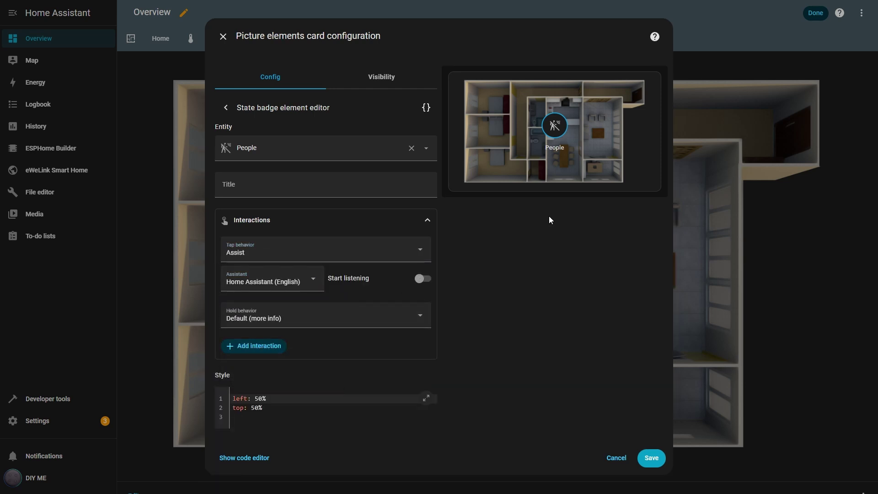
left_click(558, 129)
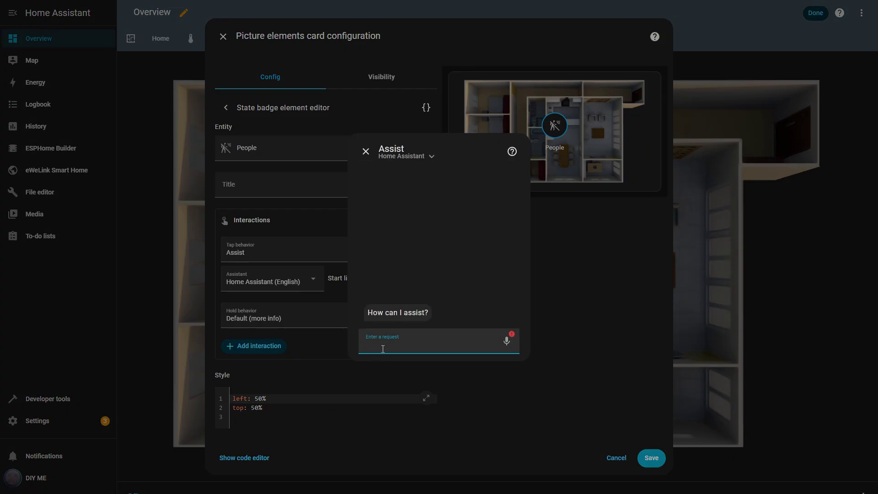
type("what time is it?")
left_click(506, 341)
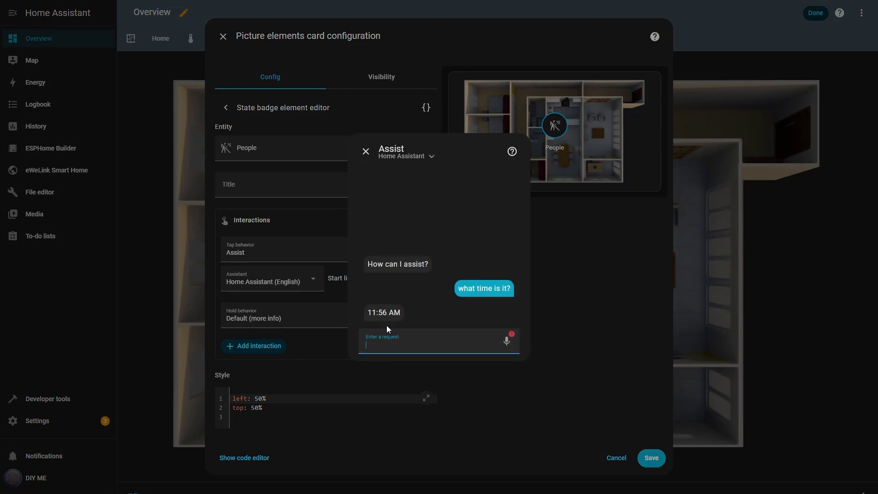
left_click(366, 151)
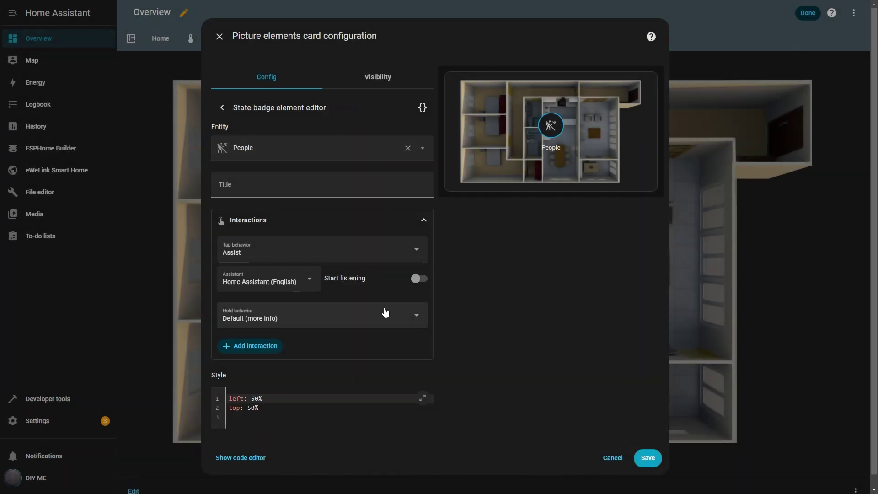
Step: Change the badge's tap behaviour to Navigate and show the available dashboard targets
left_click(417, 251)
left_click(261, 429)
double_click(550, 128)
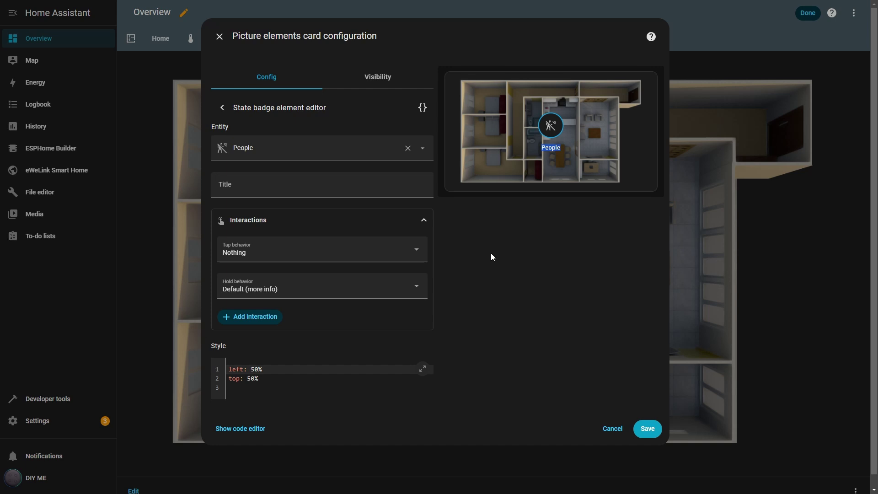
left_click(413, 249)
left_click(265, 343)
left_click(297, 283)
Step: Point the People badge at /lovelace/tv-remote, set its left position to 70%, and save the card
left_click(256, 304)
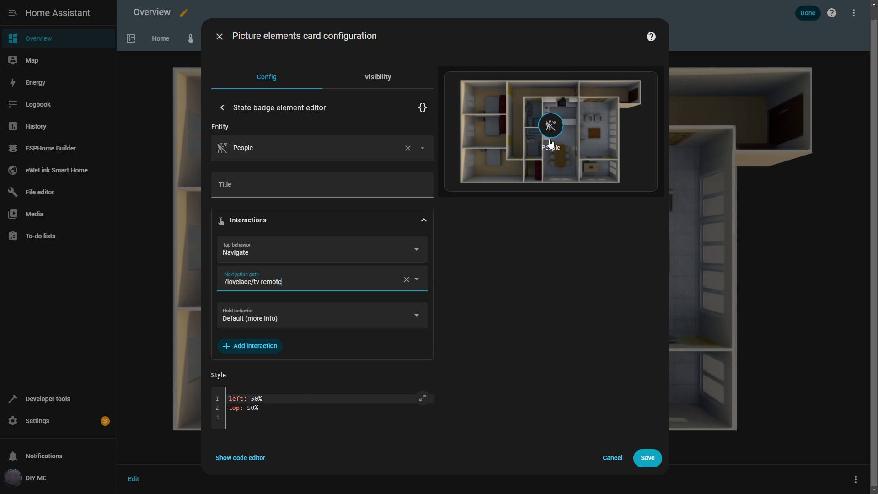
left_click(255, 398)
key("BackSpace")
type("7")
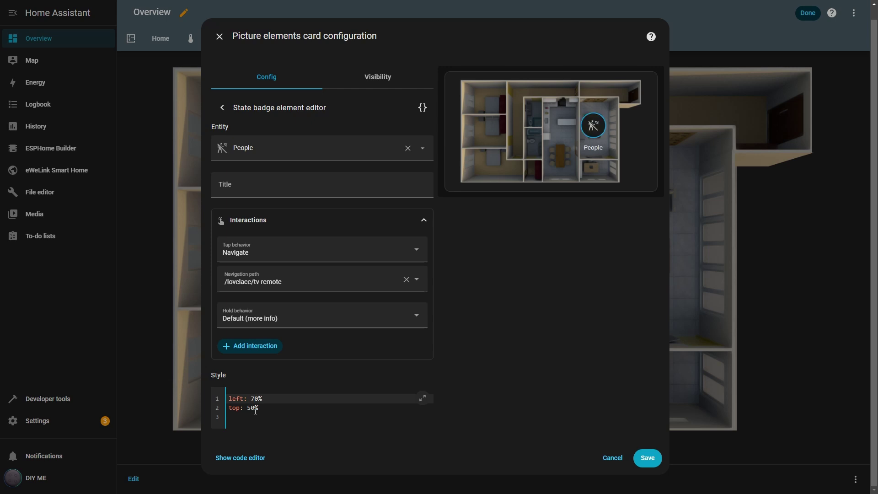
left_click(252, 409)
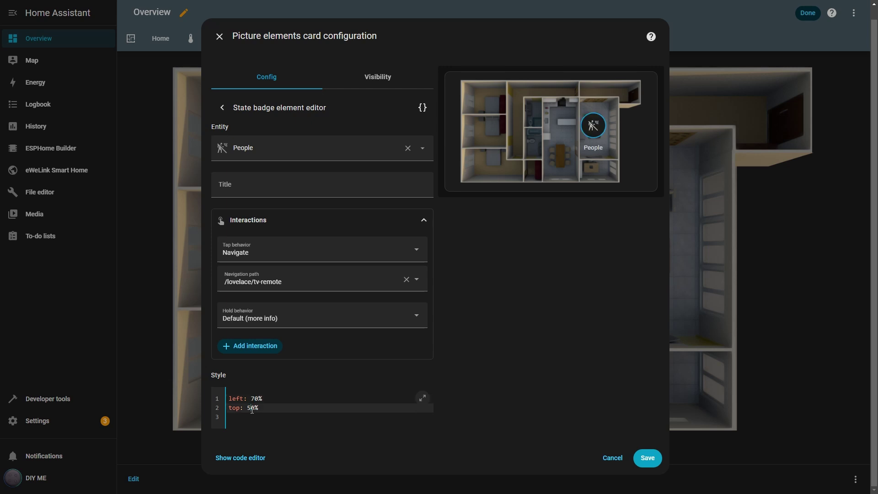
left_click(647, 458)
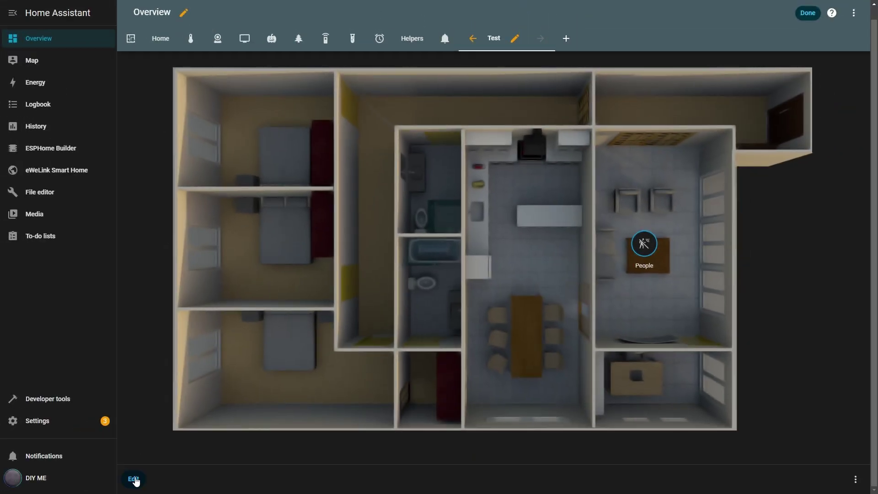
Step: Add a State icon element to the floor plan card linked to the Living room light
left_click(133, 478)
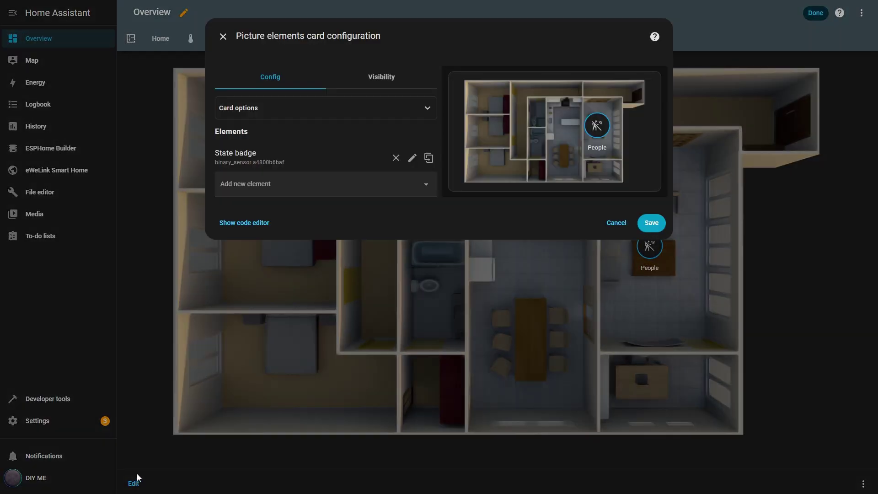
left_click(427, 185)
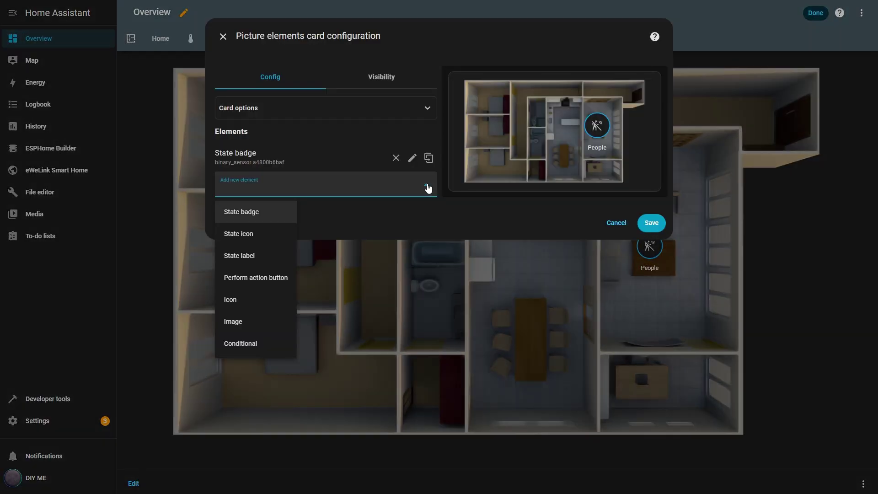
left_click(244, 235)
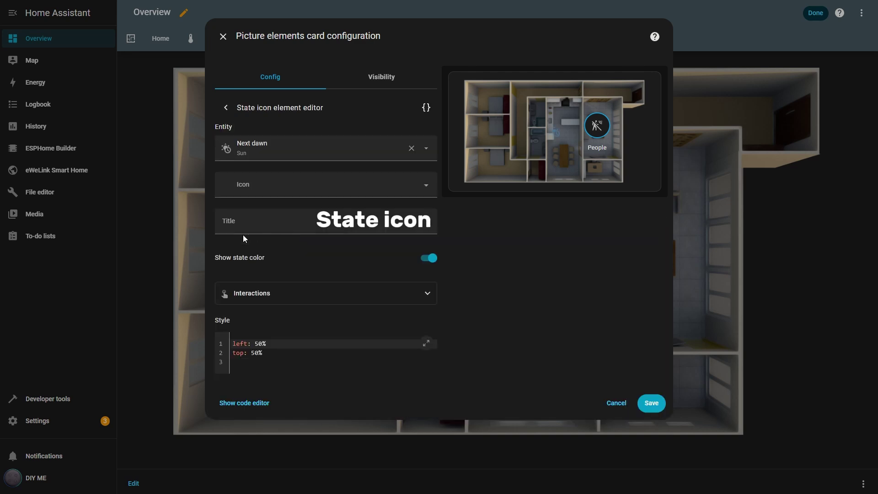
left_click(411, 148)
left_click(382, 152)
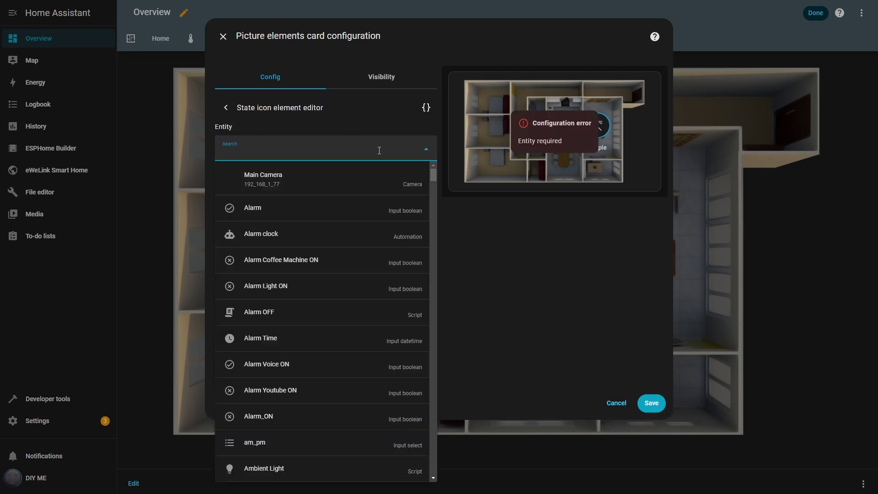
type("living roo")
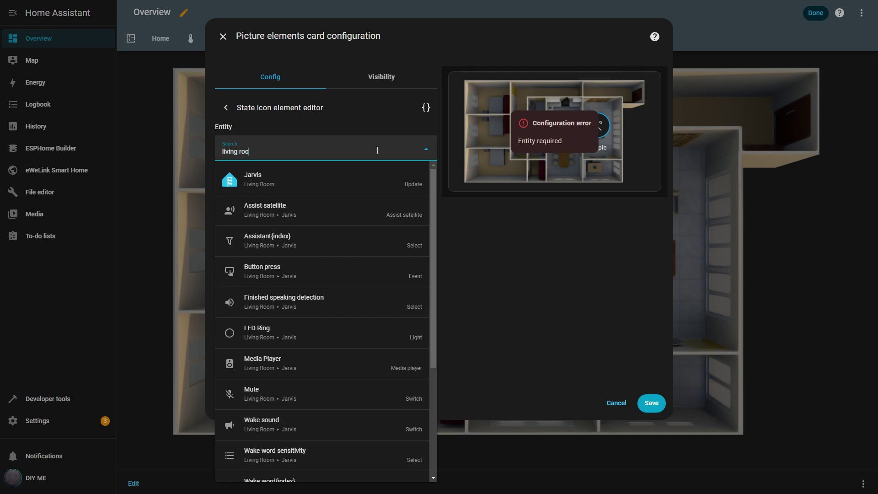
scroll(337, 392, "down", 5)
left_click(345, 345)
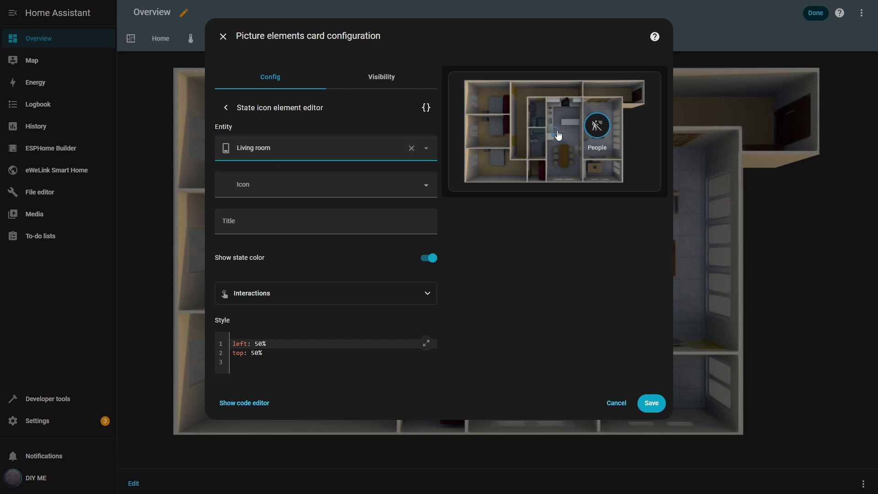
Step: Give it the mdi:lightbulb icon, title 'Ceiling light', and turn off Show state color
left_click(267, 192)
type("bulb")
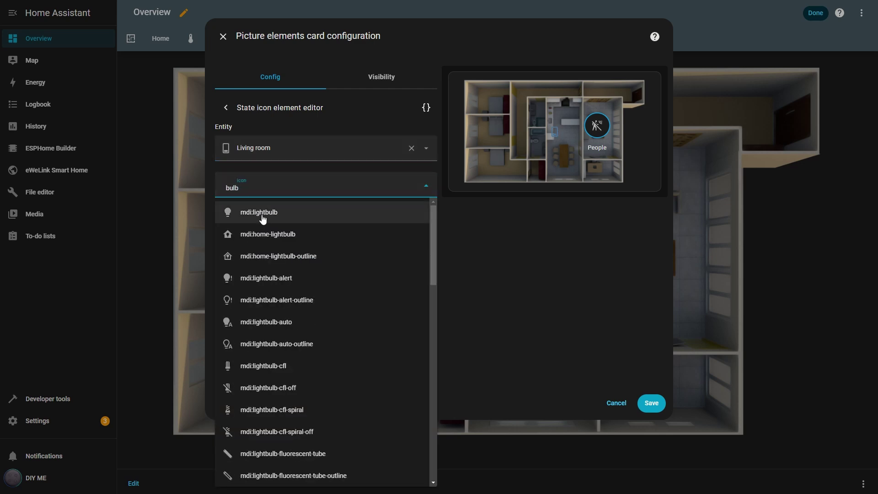
left_click(264, 213)
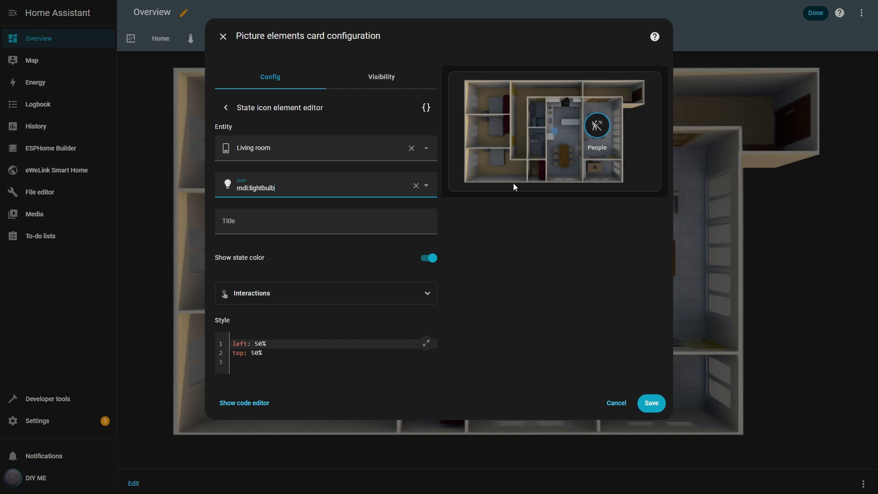
left_click(288, 225)
type("Ceiling light")
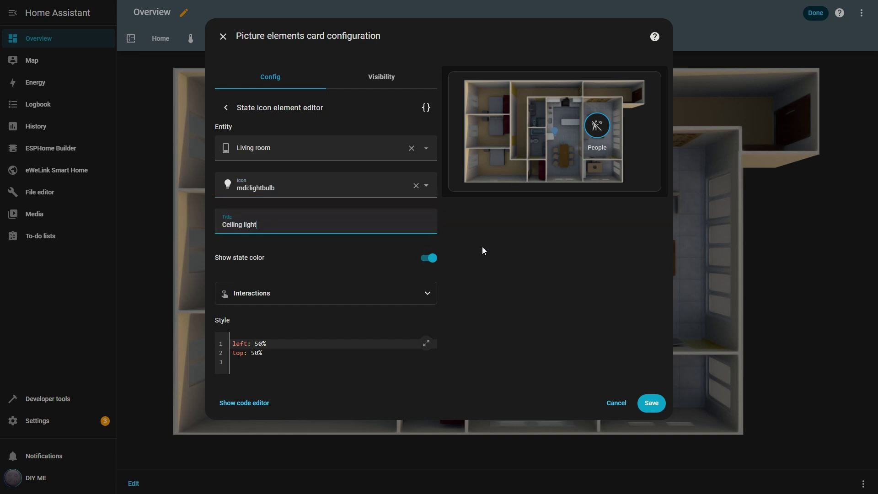
left_click(431, 258)
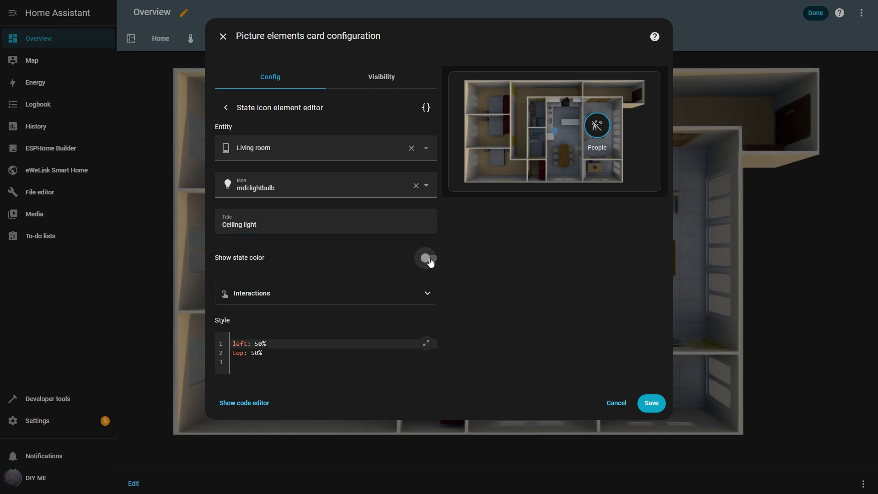
mouse_move(557, 135)
Step: Set the Ceiling light icon's tap behaviour to Toggle and re-enable Show state color
left_click(426, 294)
scroll(482, 268, "down", 1)
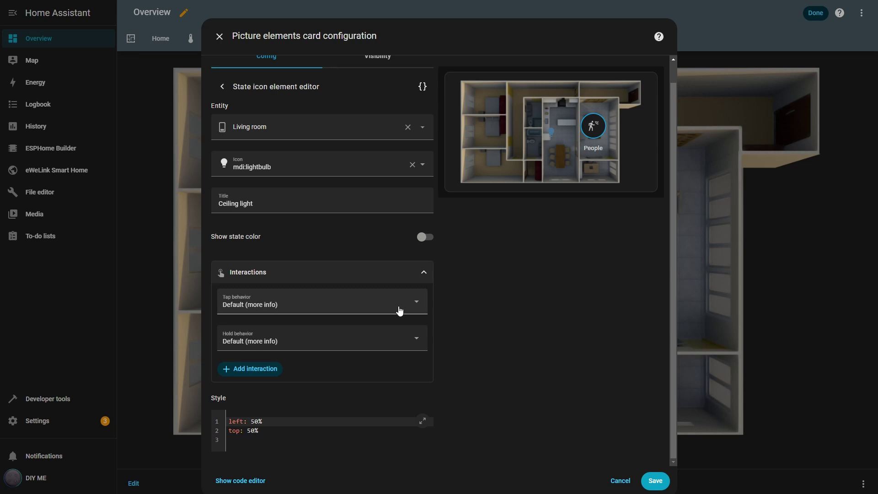
left_click(421, 305)
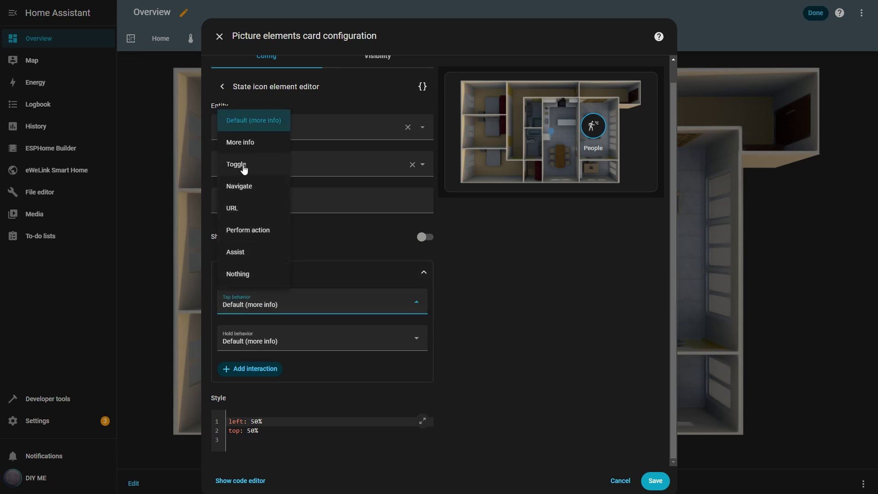
left_click(243, 168)
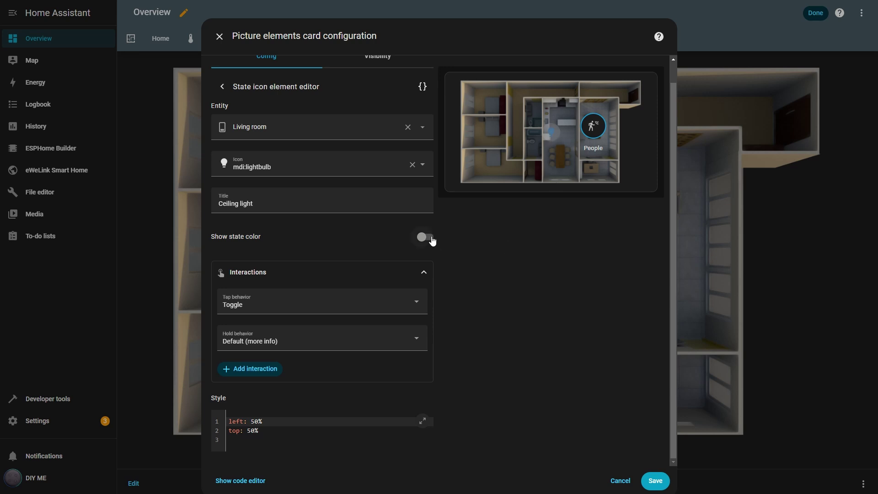
left_click(431, 239)
Step: Test the preview bulb switching the Living room light on and off, including via its details panel
left_click(551, 134)
left_click(551, 133)
left_click(552, 133)
left_click(552, 134)
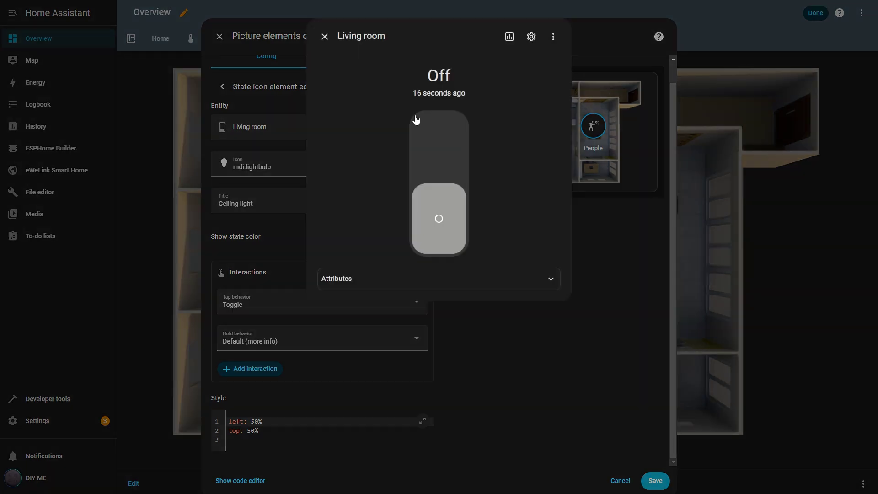
left_click(451, 206)
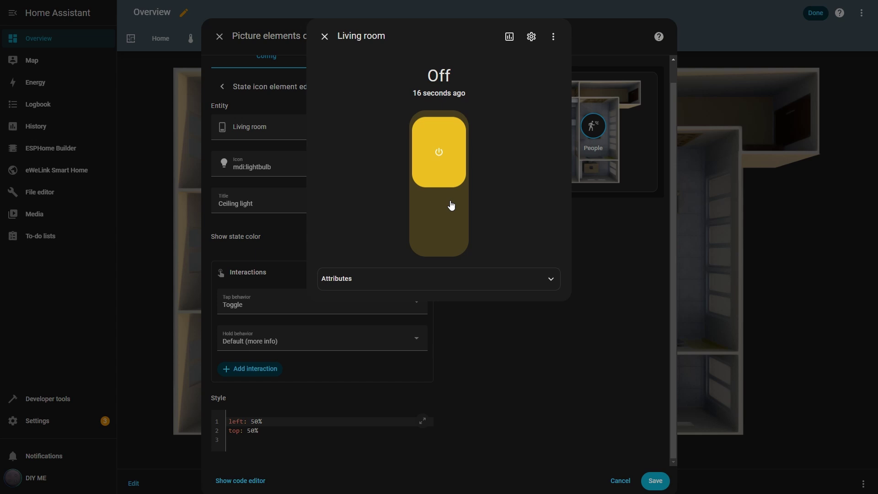
left_click(450, 149)
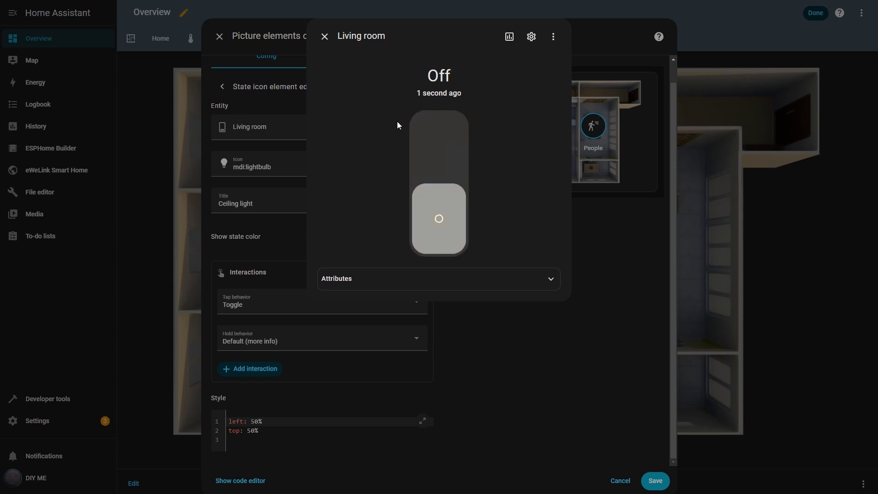
Step: Move the Ceiling light icon to left 80%, top 30%, save, and test toggling it on the plan
left_click(325, 36)
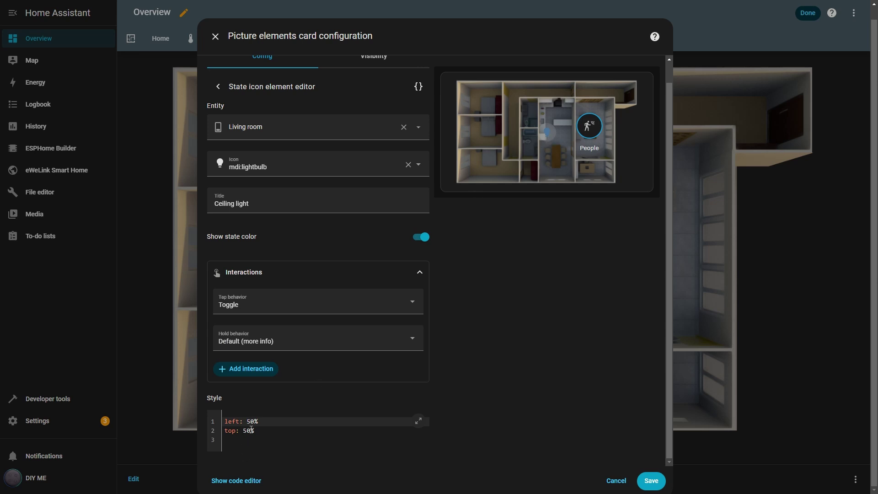
left_click(273, 447)
key("BackSpace")
type("8")
left_click(247, 432)
key("BackSpace")
type("3")
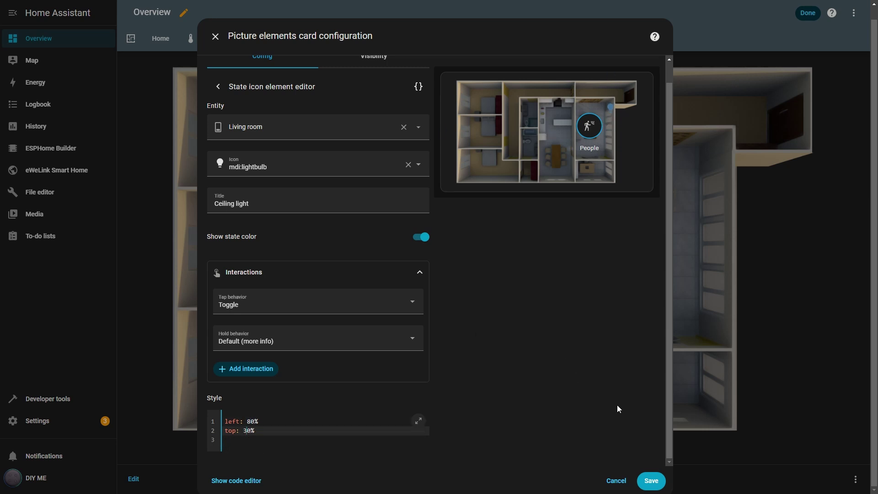
left_click(651, 480)
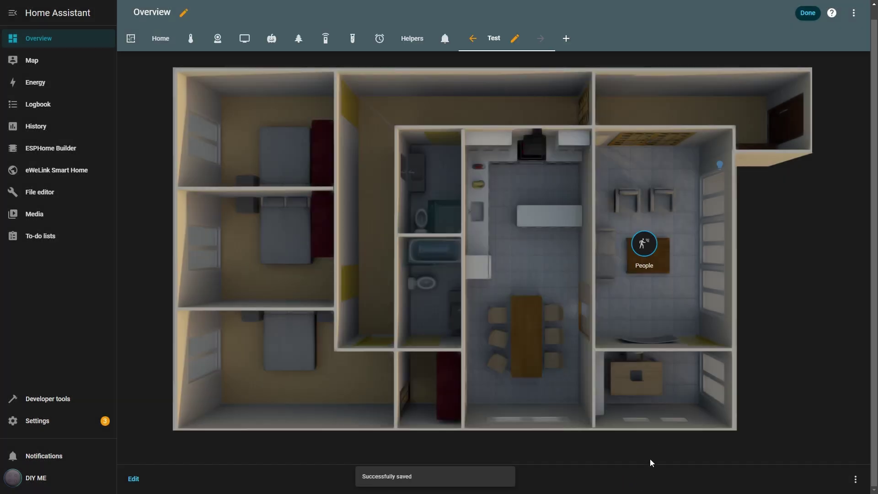
left_click(722, 169)
left_click(720, 167)
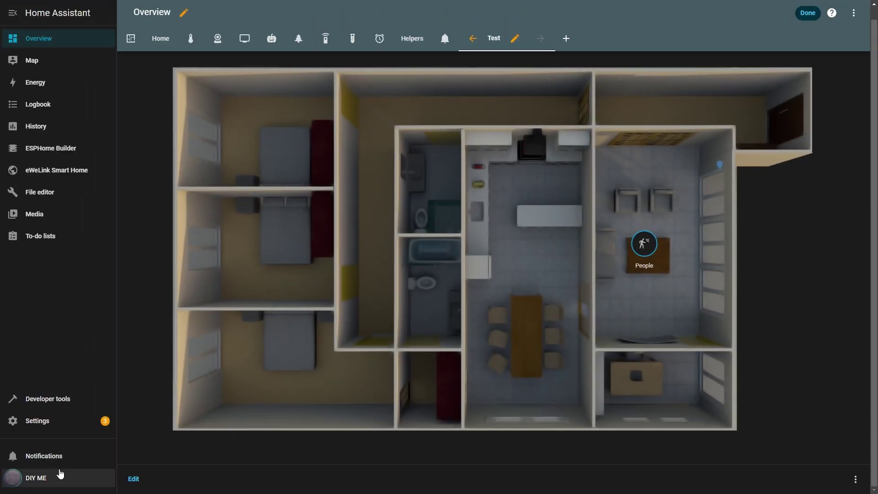
Step: Add a State label element to the floor plan card bound to the Alarm entity
left_click(133, 479)
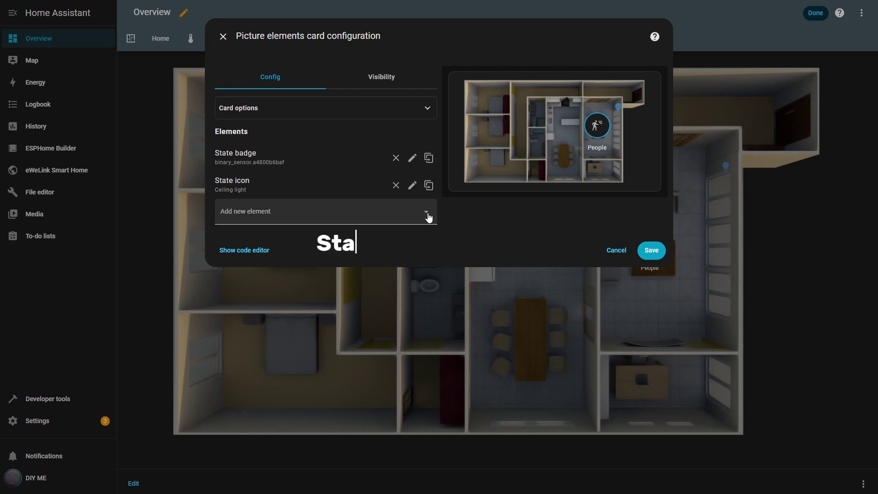
left_click(428, 216)
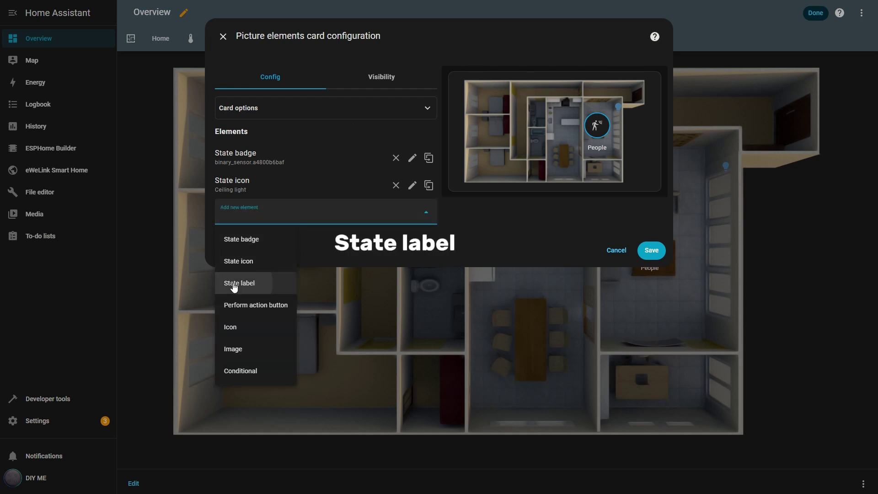
left_click(233, 284)
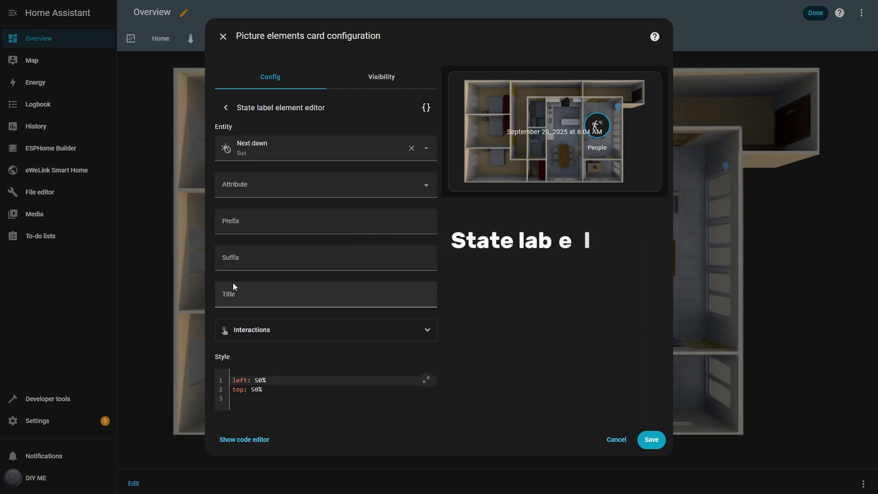
left_click(411, 148)
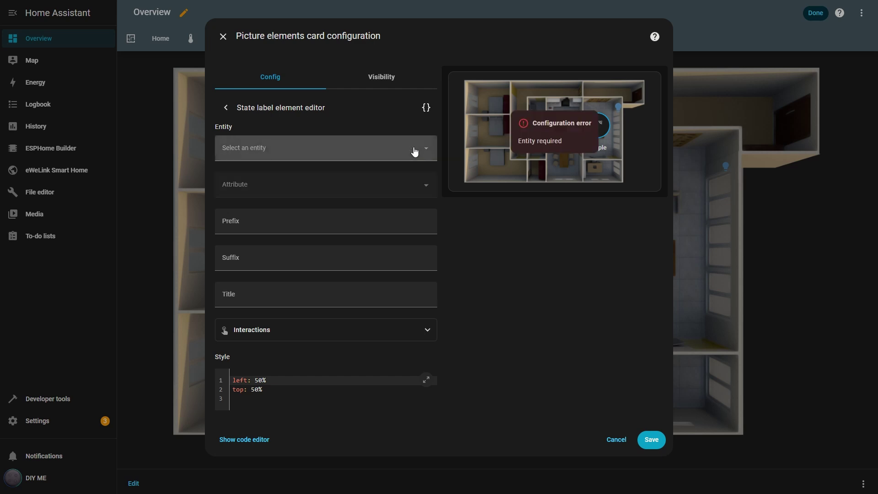
left_click(274, 154)
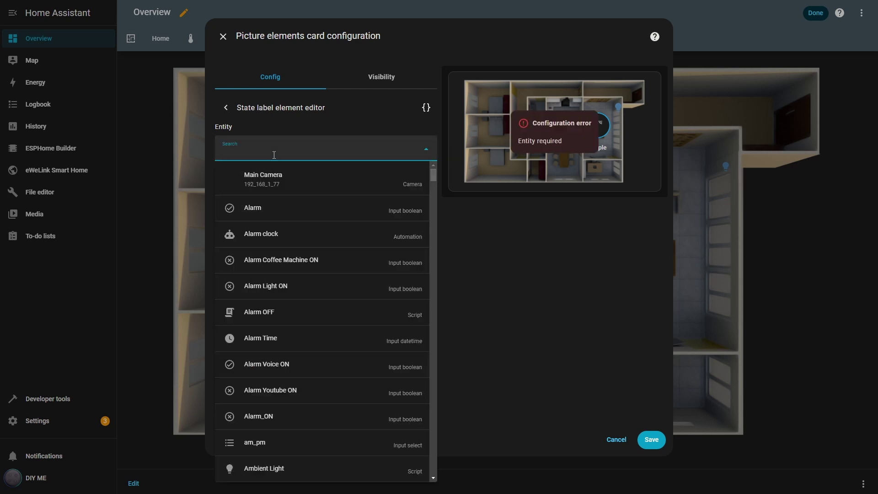
left_click(254, 204)
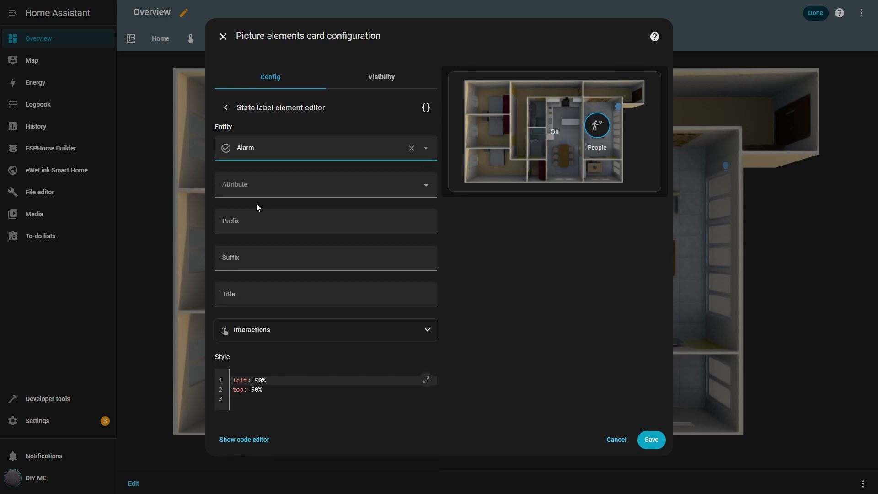
left_click(427, 188)
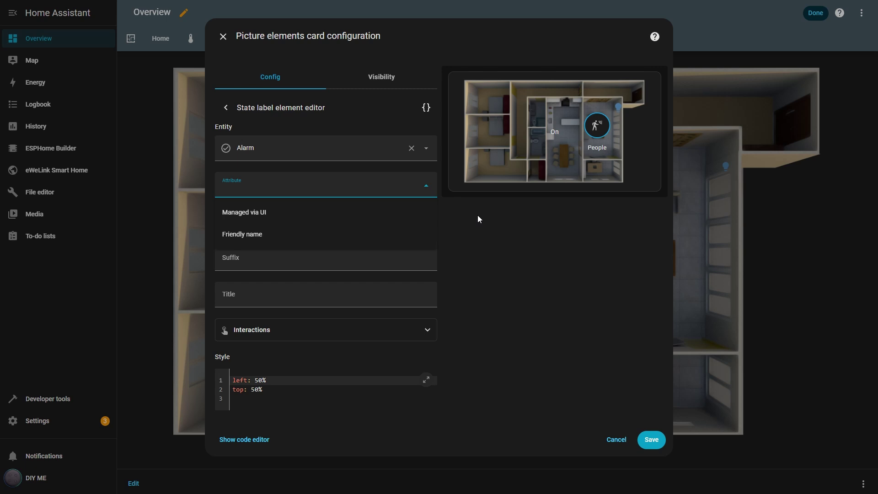
left_click(477, 218)
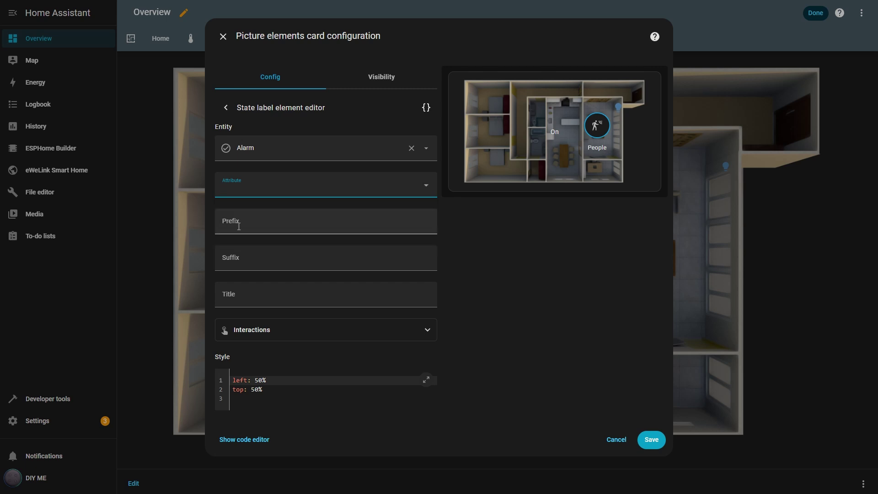
Step: Set the label's prefix to 'The alarm is ' with a trailing space
left_click(241, 228)
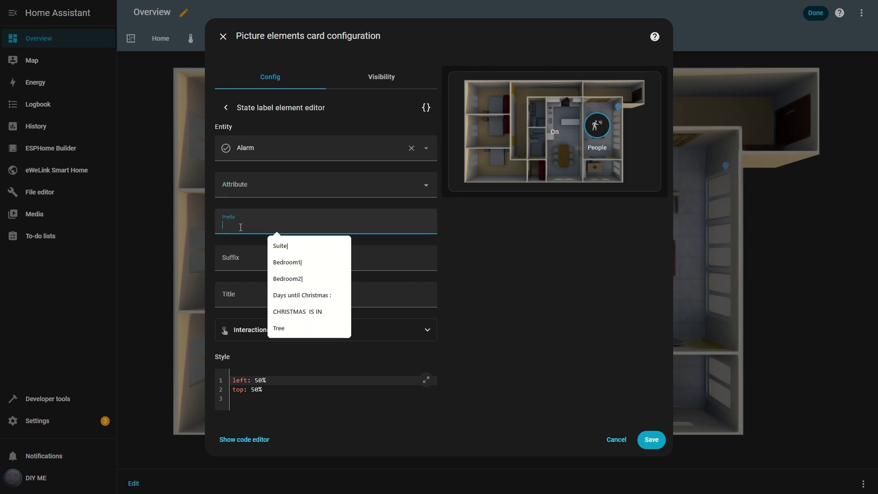
type("The ")
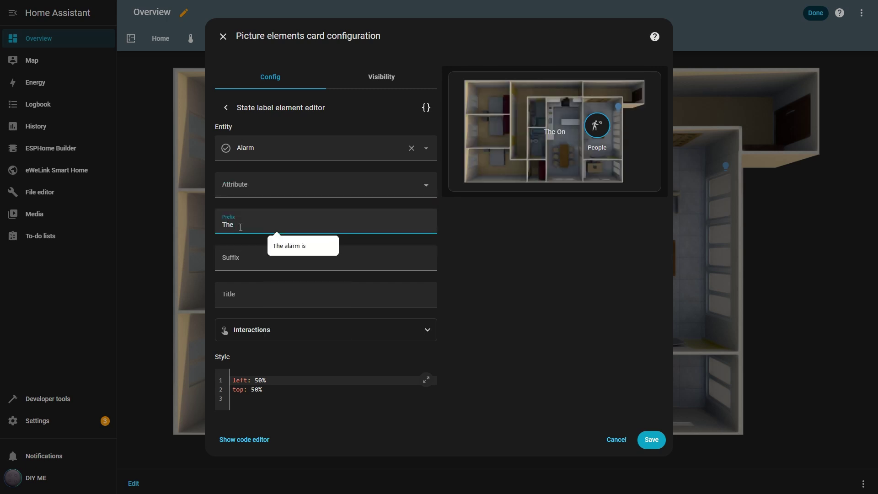
type("alarm is")
left_click(470, 249)
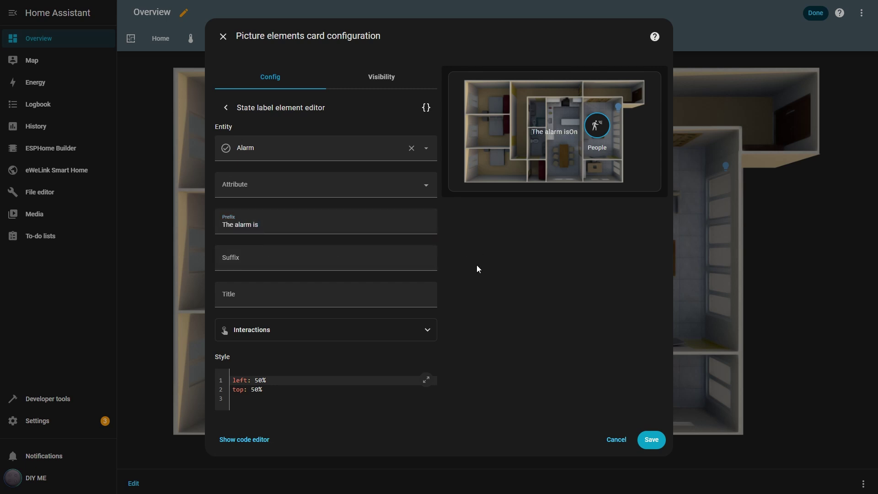
left_click(330, 225)
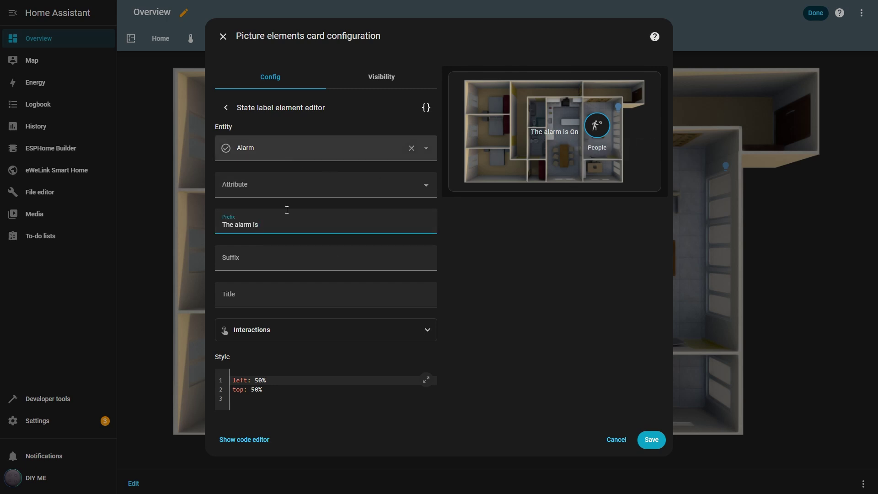
Step: Make tapping the alarm label toggle the alarm and test it off and on in the preview
left_click(427, 331)
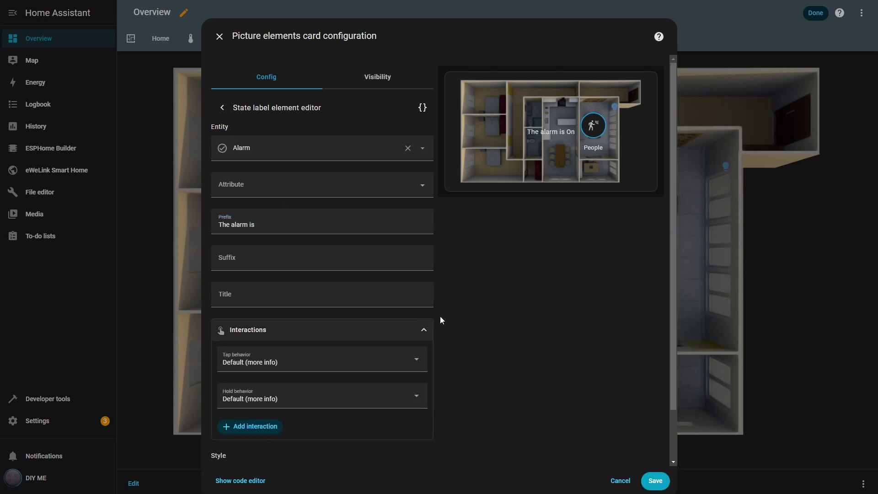
scroll(440, 316, "down", 1)
left_click(417, 305)
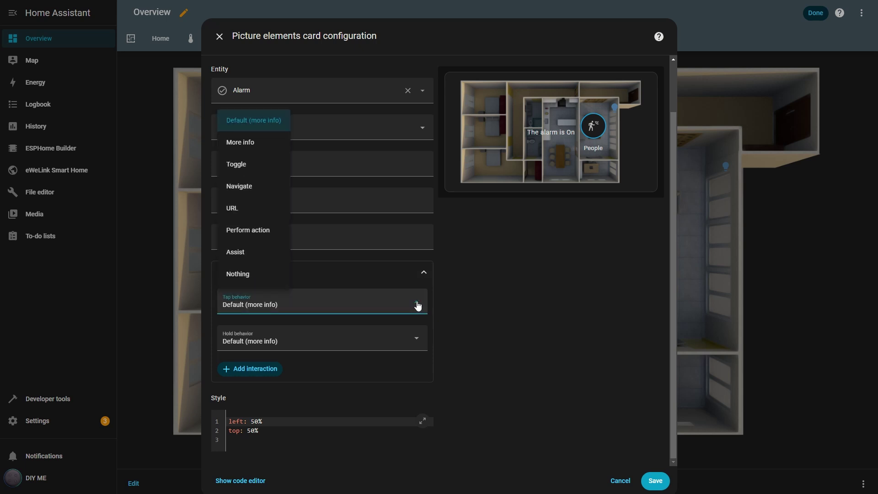
left_click(244, 168)
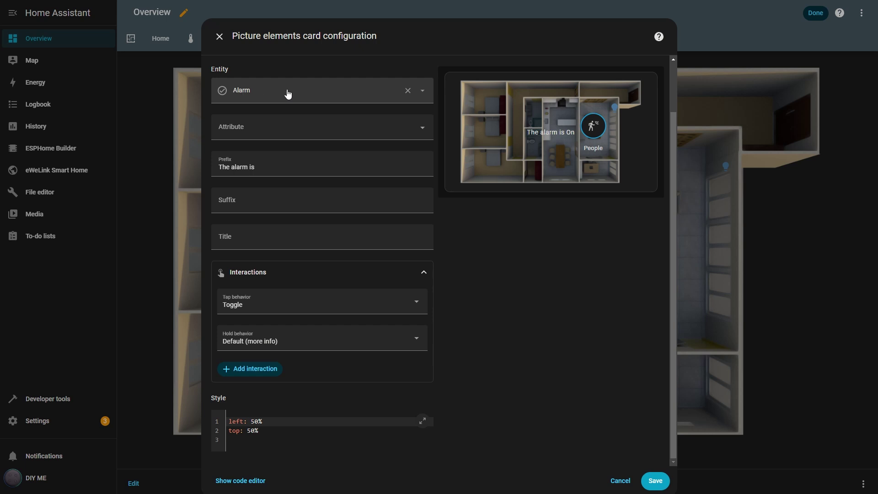
left_click(555, 135)
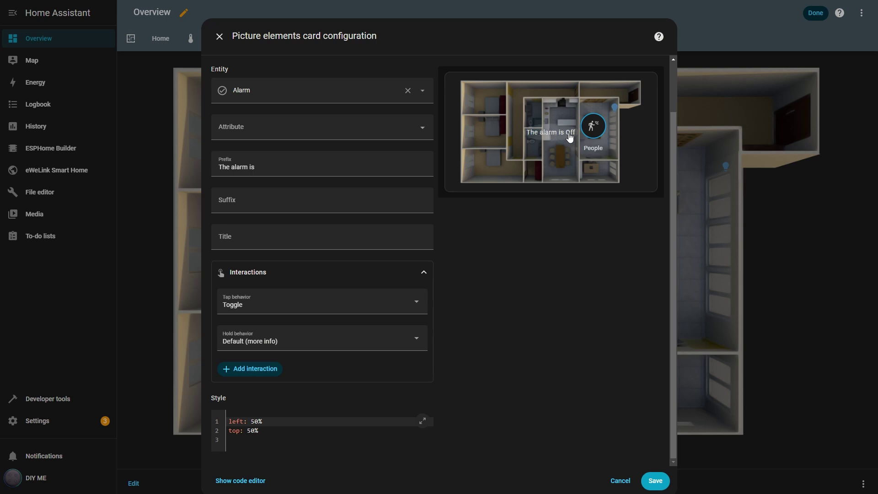
left_click(554, 139)
Step: Move the label to top 2% and save the floor plan card
double_click(254, 430)
type("2")
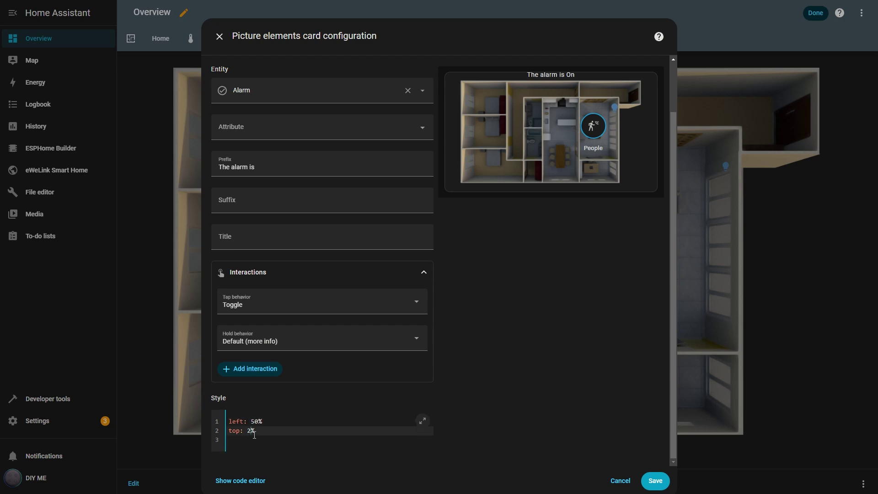
left_click(655, 481)
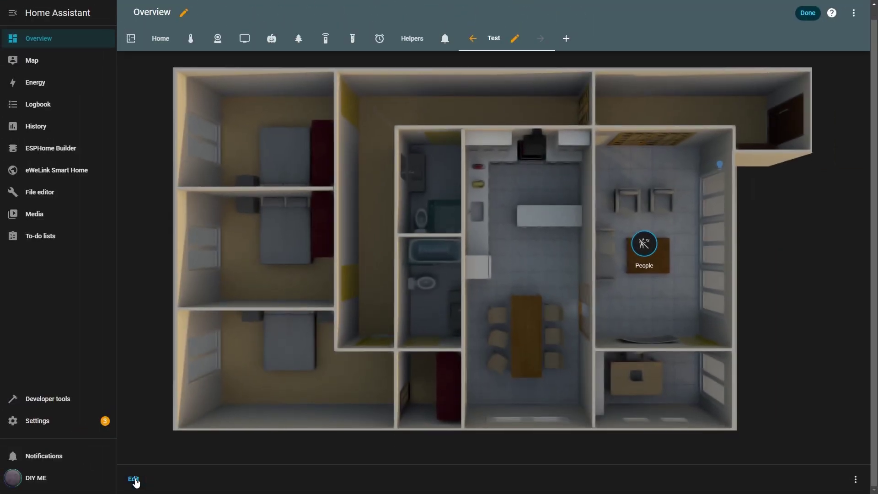
Step: Add a Perform action button titled 'Tell me the room temperatures' at top 90%
left_click(133, 482)
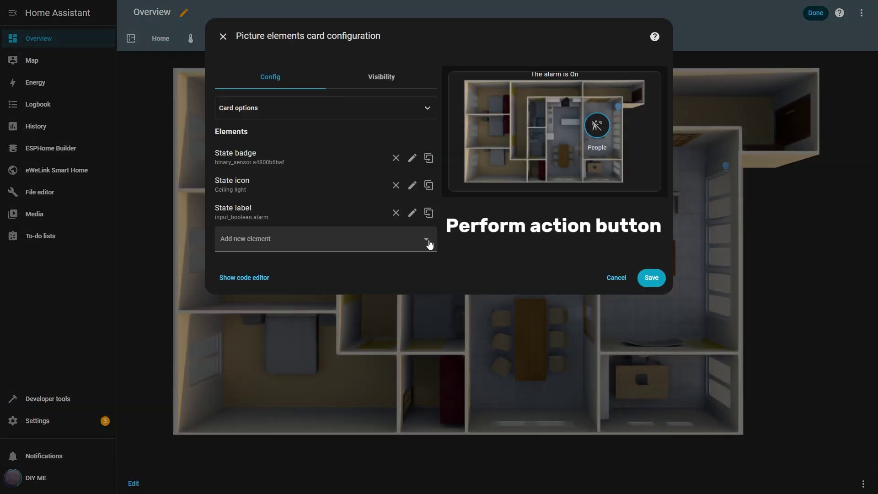
left_click(427, 242)
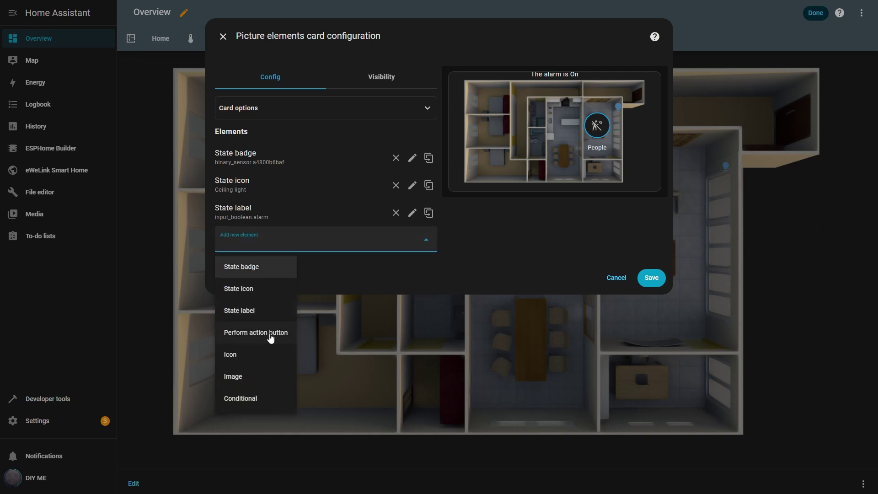
left_click(270, 336)
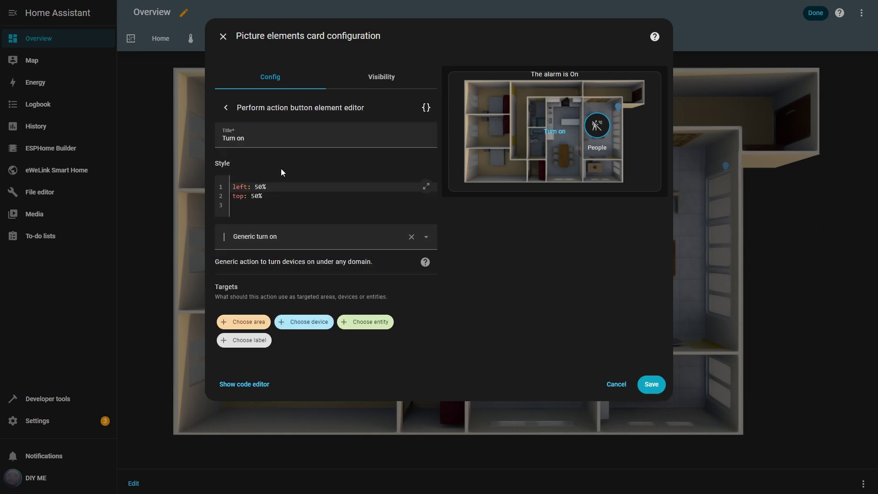
left_click_drag(246, 137, 215, 139)
type("Tell me the ")
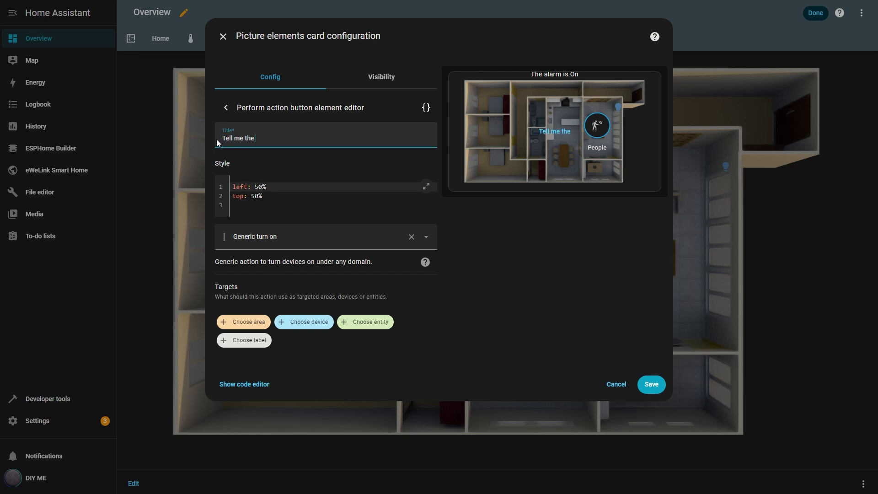
type("room temperatures")
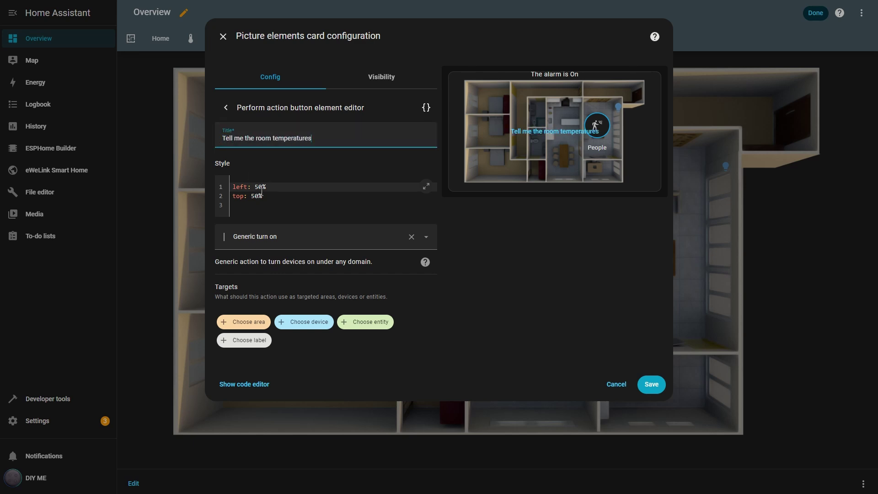
left_click(255, 196)
key("BackSpace")
type("8")
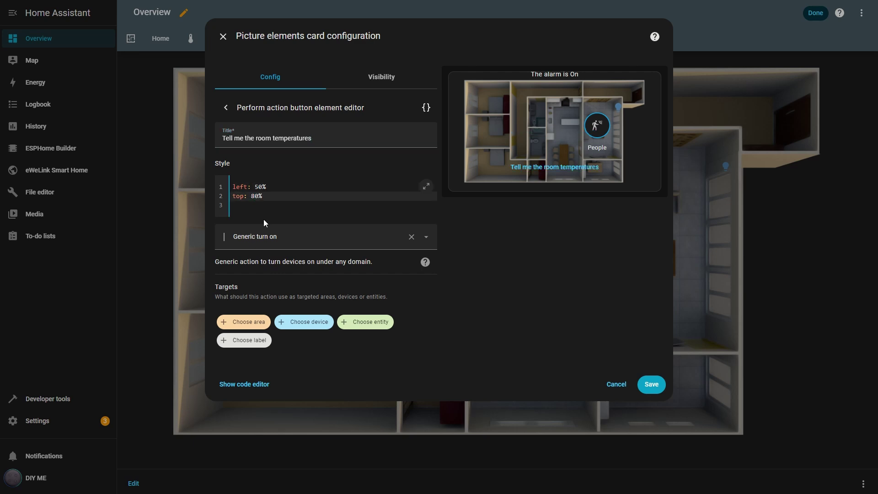
key("BackSpace")
type("9")
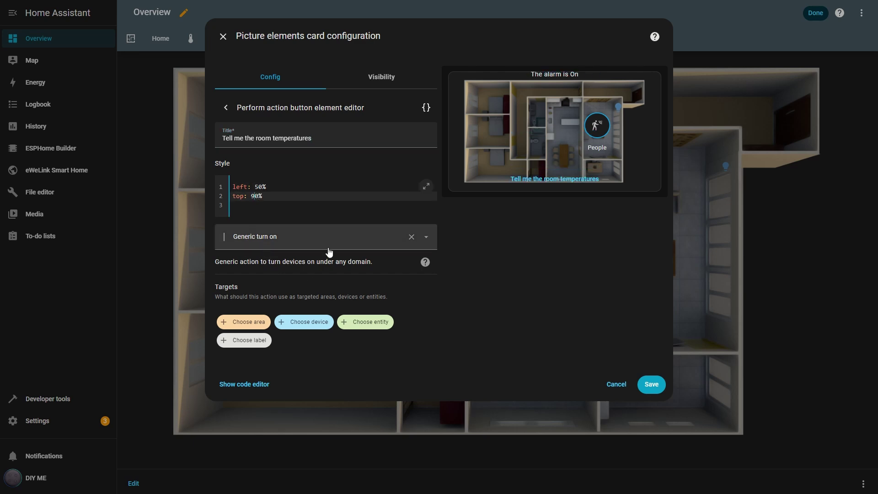
Step: Set its action to Voice Message temperatures, save the card, and test the button
left_click(411, 236)
left_click(426, 237)
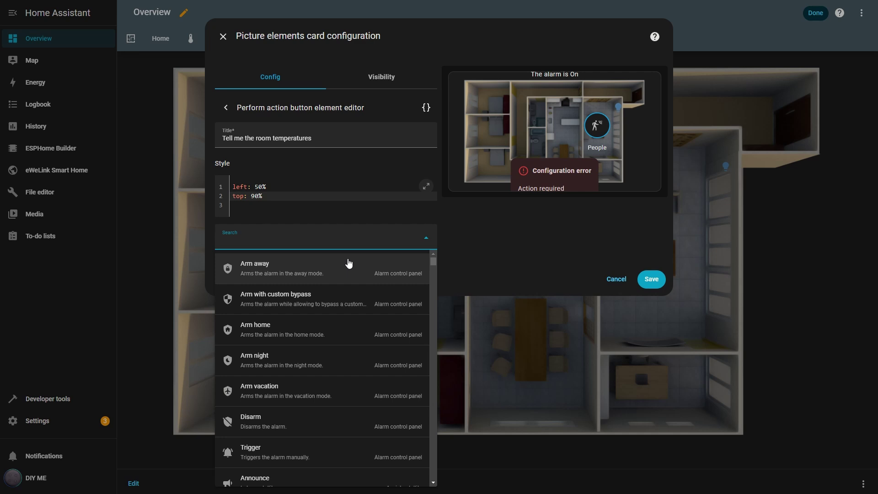
type("temper")
left_click(289, 299)
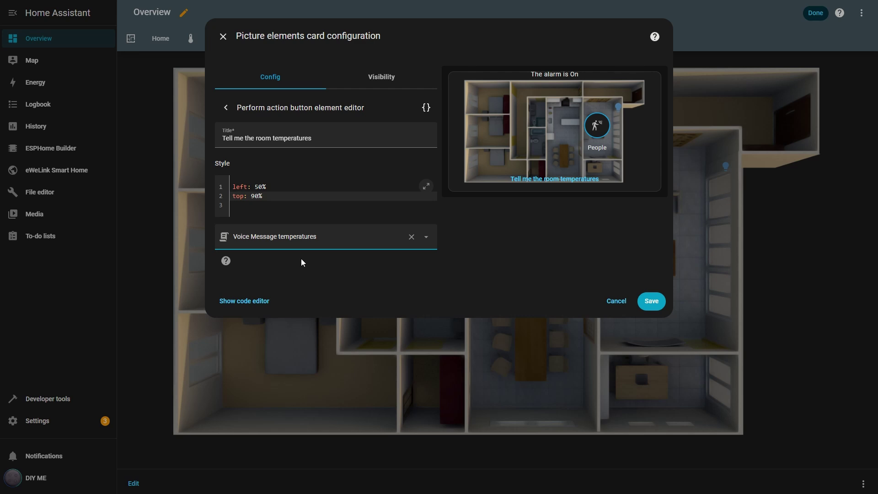
left_click(652, 304)
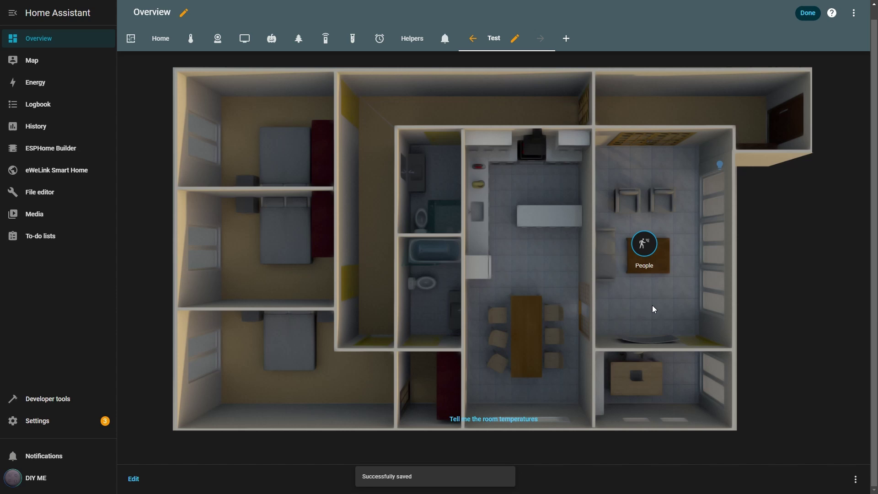
left_click(488, 420)
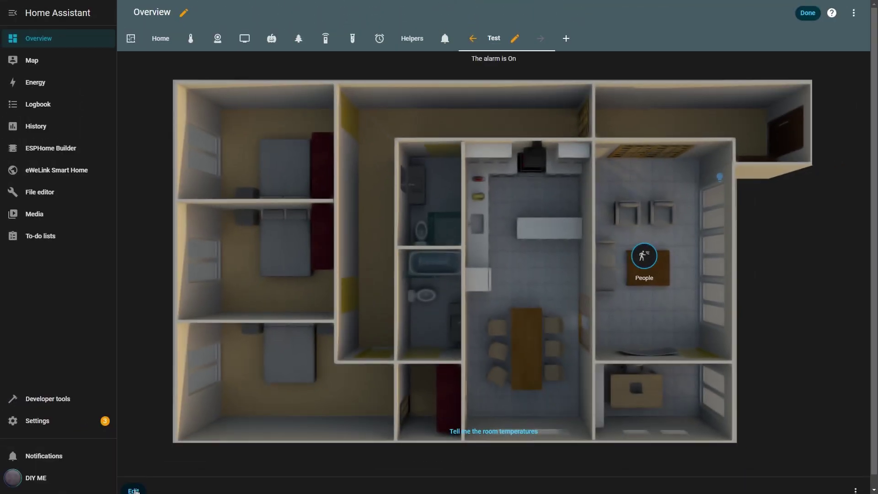
Step: Add an Icon element with mdi:battery-charging, titled 'Ipad charger', linked to the Console-iPad charger entity
left_click(151, 489)
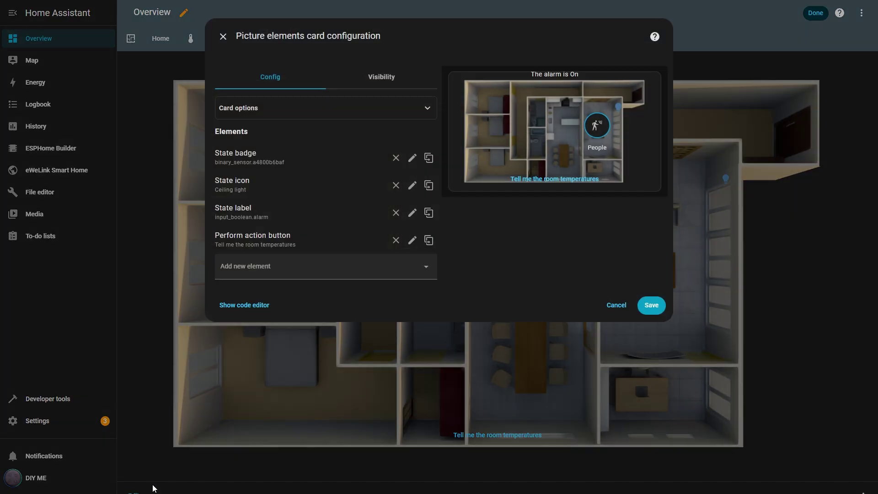
left_click(425, 270)
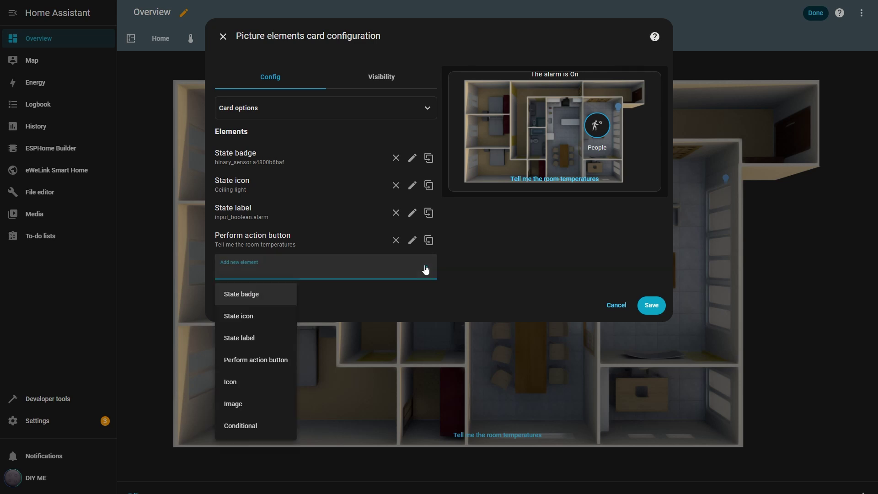
left_click(233, 385)
left_click(416, 135)
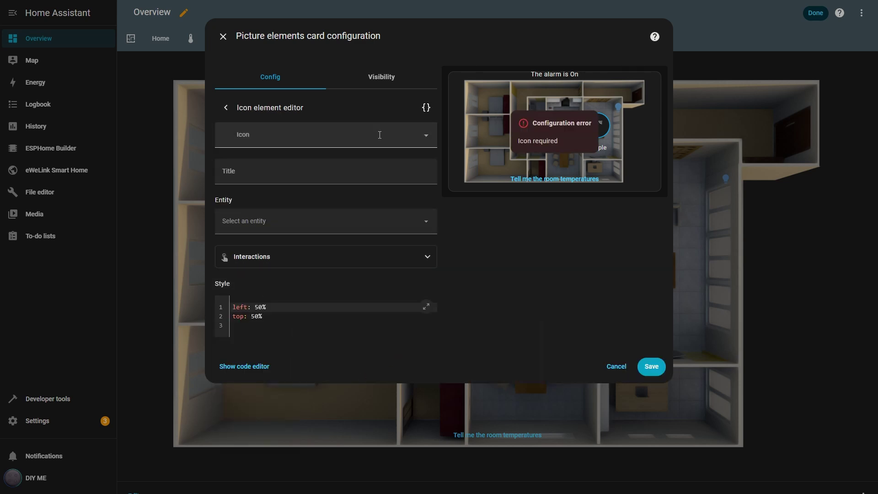
left_click(371, 136)
type("char")
left_click(284, 163)
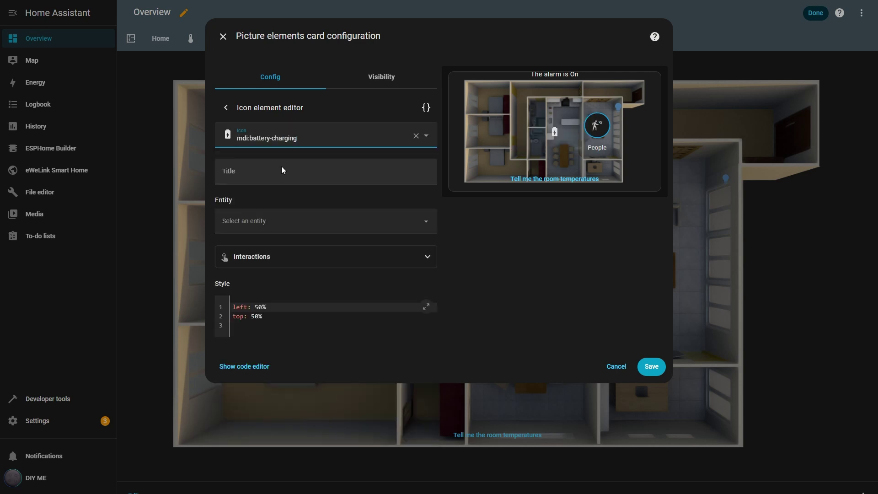
left_click(282, 173)
type("lp")
type("ad charger")
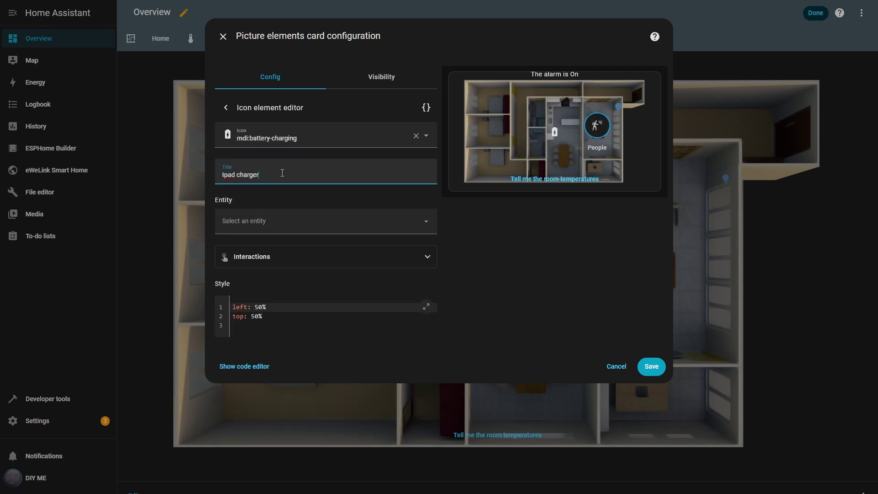
left_click(414, 221)
type("ipad")
key("Return")
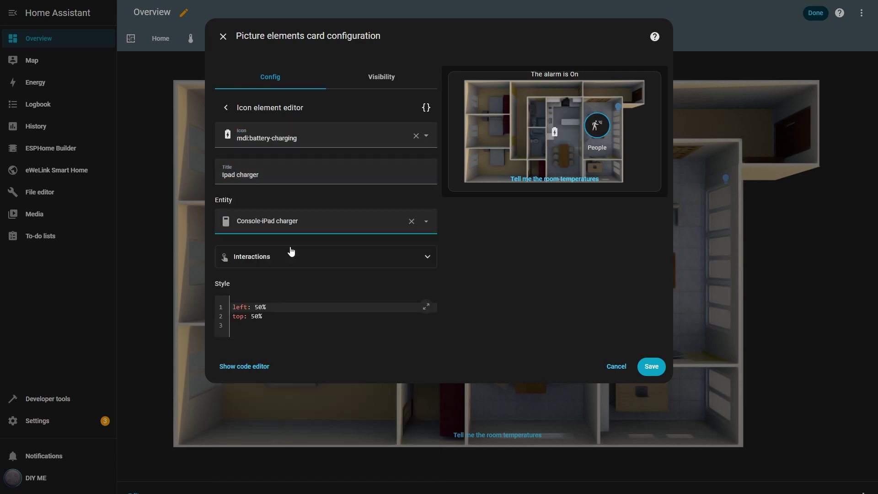
Step: Make tapping the icon toggle the charger, position it at 80%/80% with color Red, and save
left_click(429, 257)
left_click(376, 291)
left_click(243, 149)
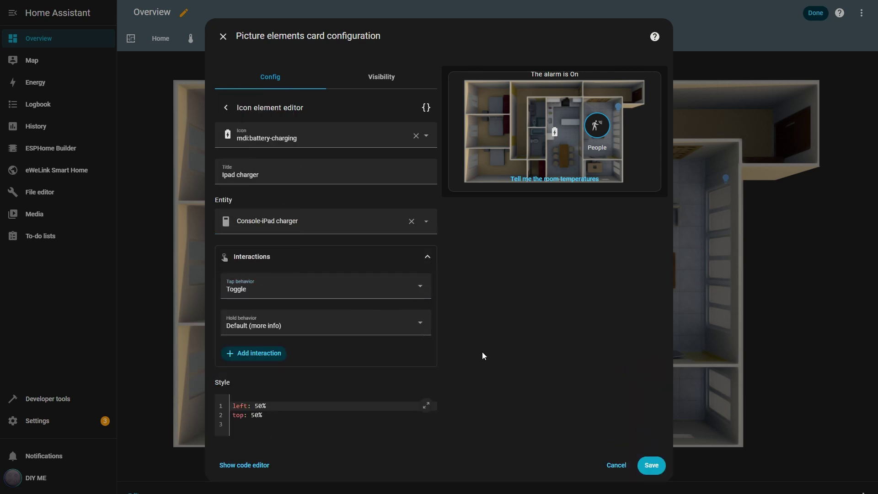
double_click(261, 405)
type("80")
double_click(257, 415)
type("80")
key("Return")
type("color: Red")
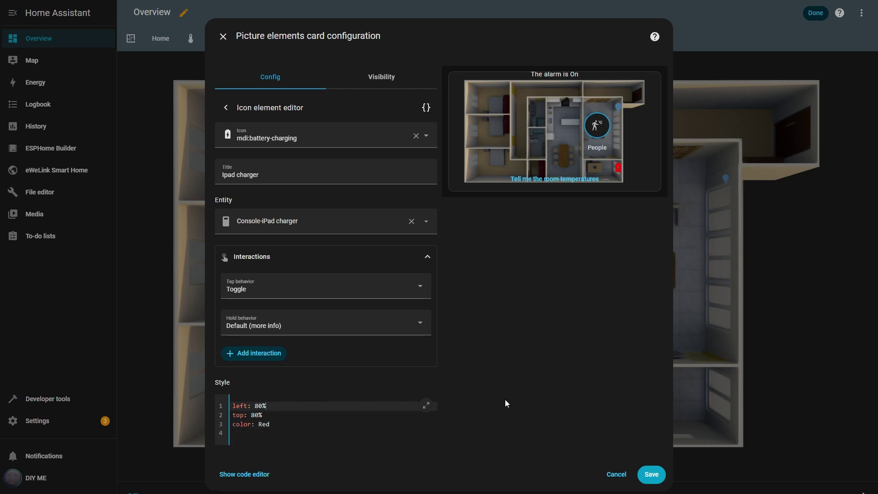
left_click(649, 474)
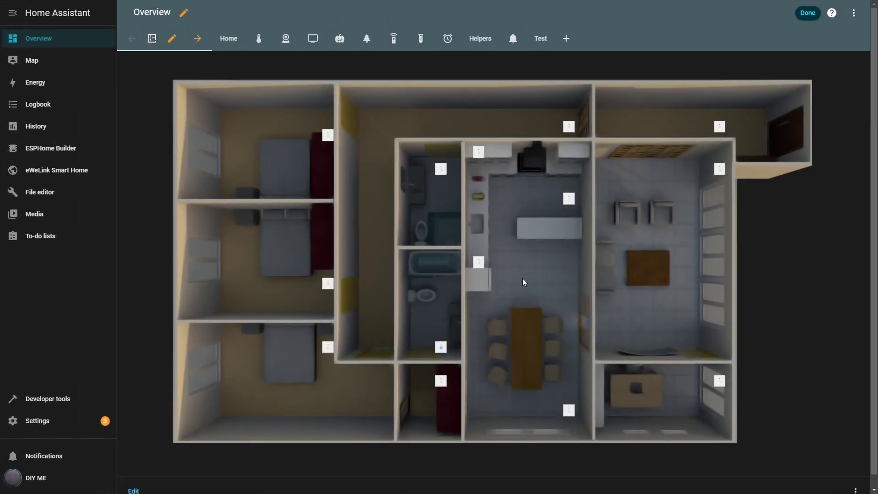
Step: Scroll down the Floor Plan view to see the switch icons placed across the rooms
scroll(243, 292, "down", 1)
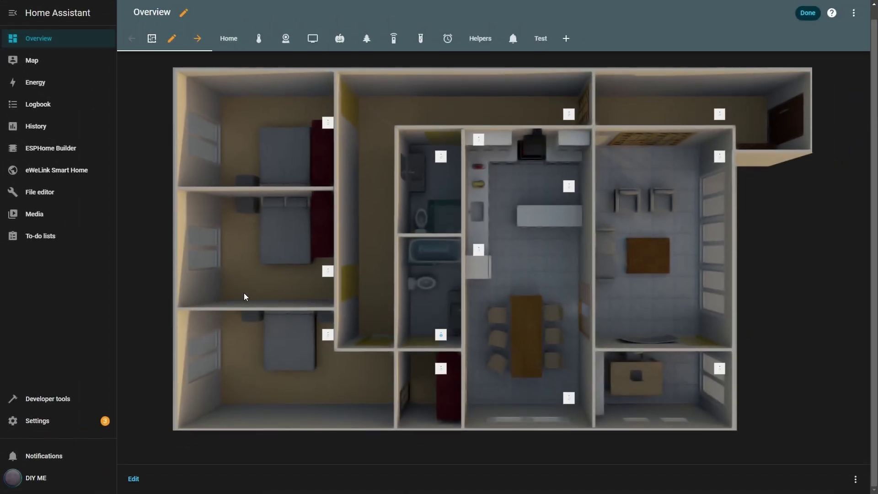
Step: In File editor, create a new folder named PictureElements inside the www folder
left_click(31, 198)
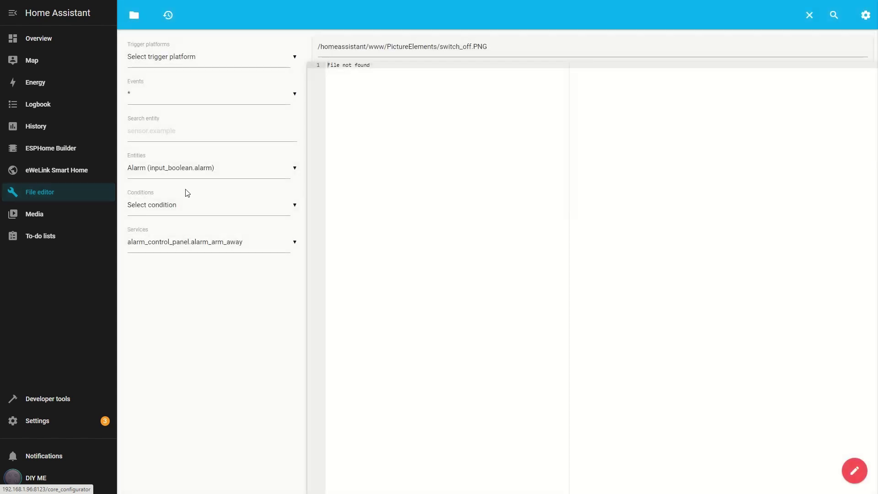
left_click(134, 16)
scroll(181, 229, "down", 3)
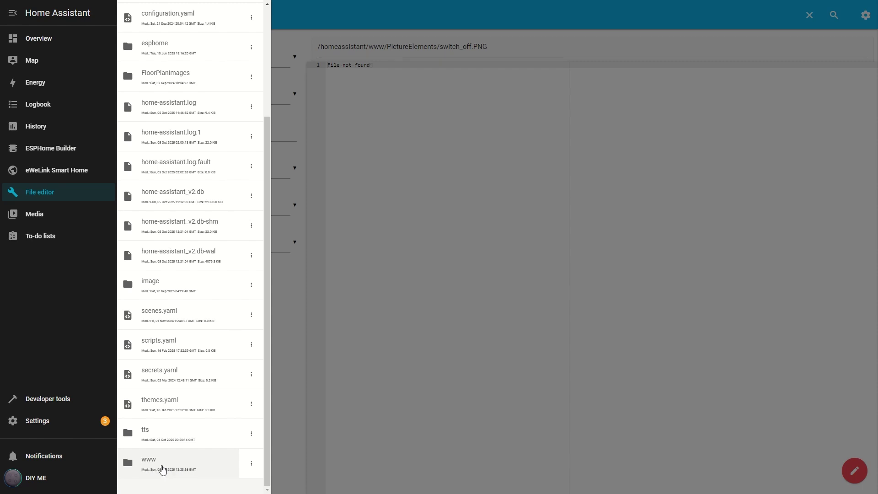
left_click(156, 465)
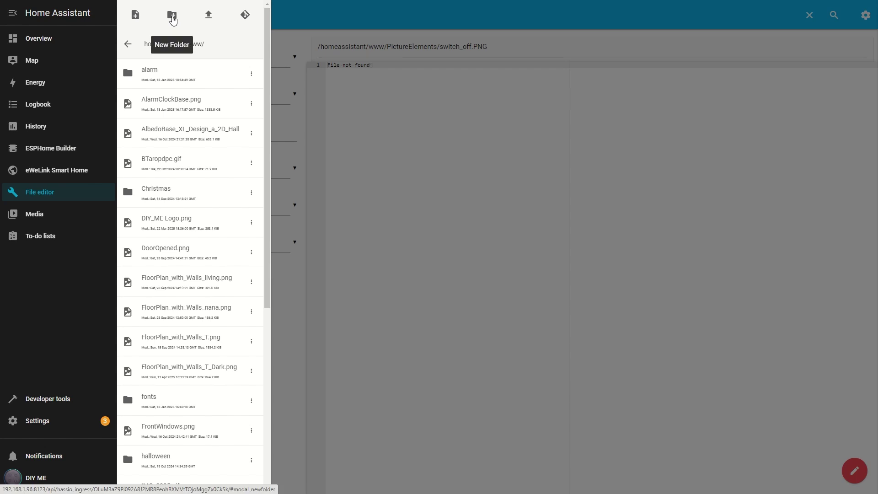
left_click(172, 19)
left_click(325, 112)
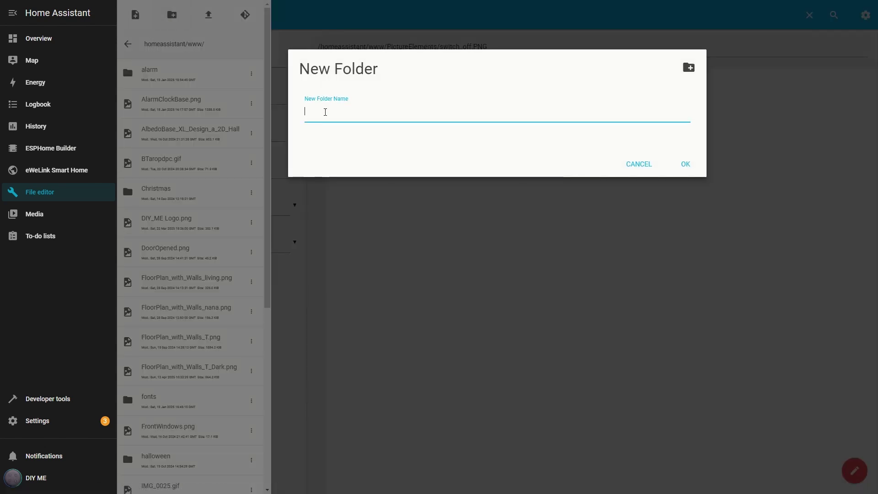
type("PictureElements")
left_click(685, 164)
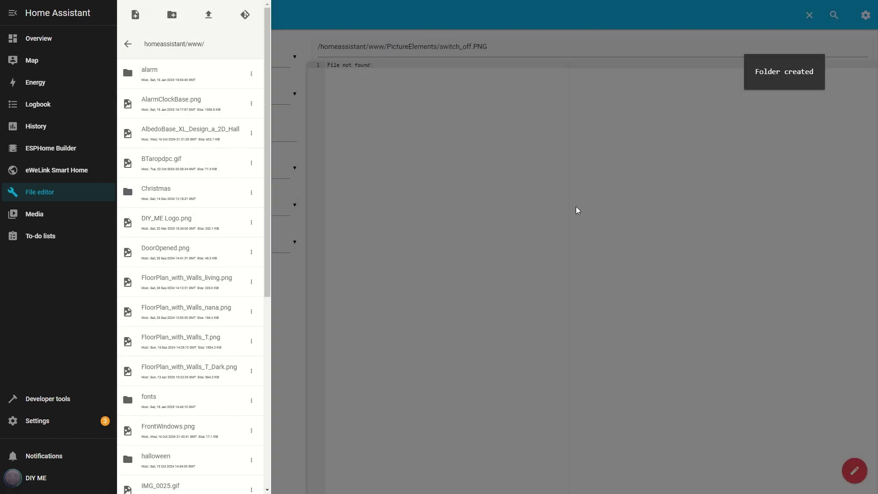
Step: Open the PictureElements folder and upload BaseConsole.png into it
scroll(174, 229, "down", 5)
scroll(174, 228, "down", 2)
left_click(163, 316)
left_click(214, 17)
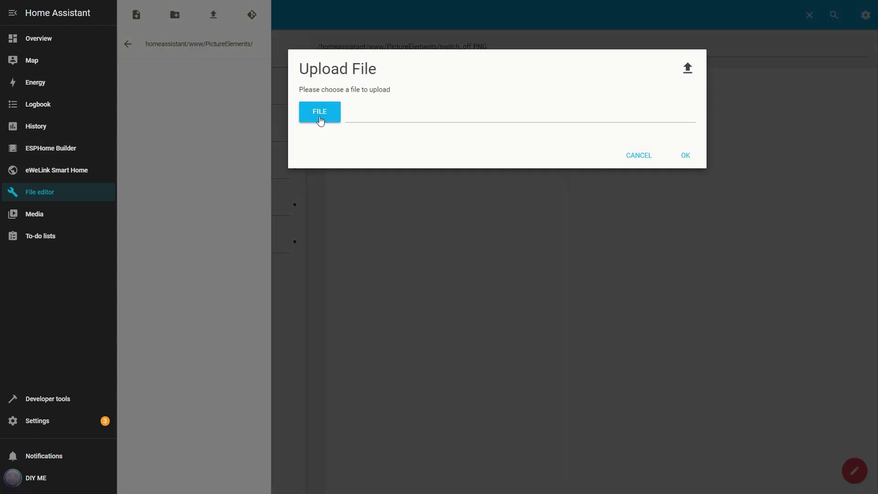
left_click(321, 115)
double_click(107, 86)
left_click(685, 155)
Step: Upload switch_off.PNG and switch_on.PNG into the PictureElements folder
left_click(213, 16)
left_click(322, 114)
double_click(159, 80)
left_click(213, 15)
left_click(332, 105)
double_click(212, 80)
left_click(672, 149)
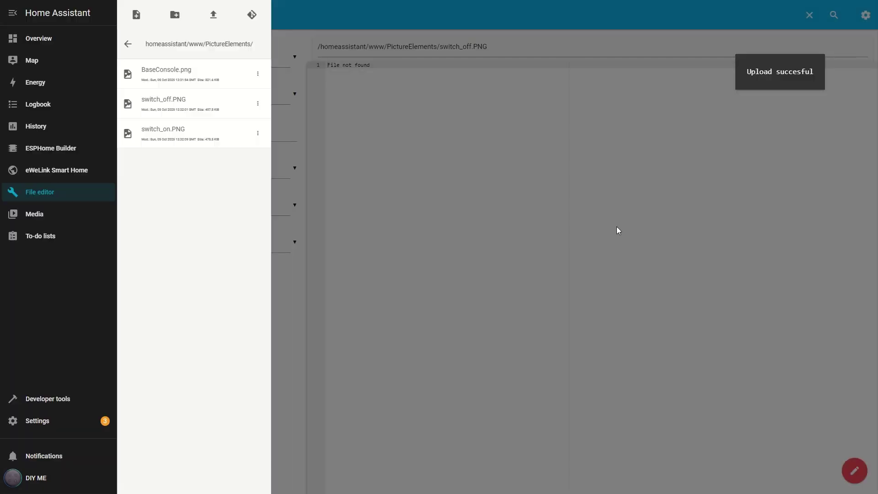
Step: Replace the card's image path with /local/PictureElements/BaseConsole.png and save the card
left_click(49, 47)
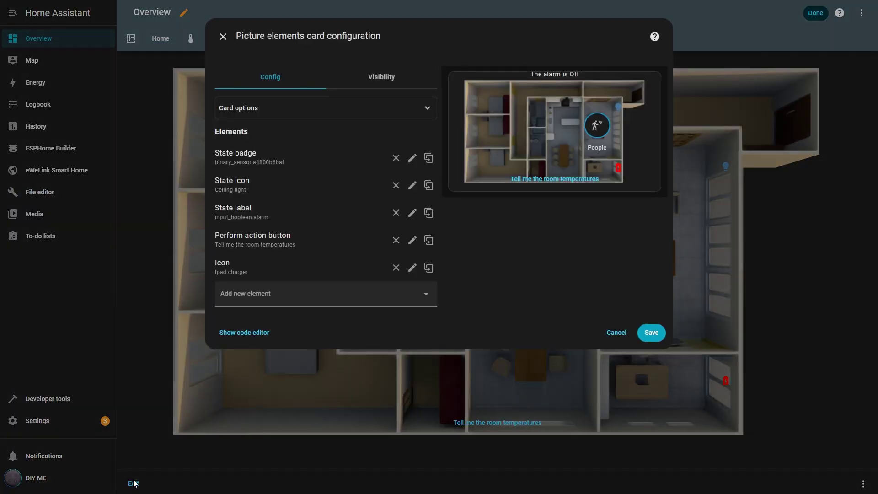
left_click(330, 115)
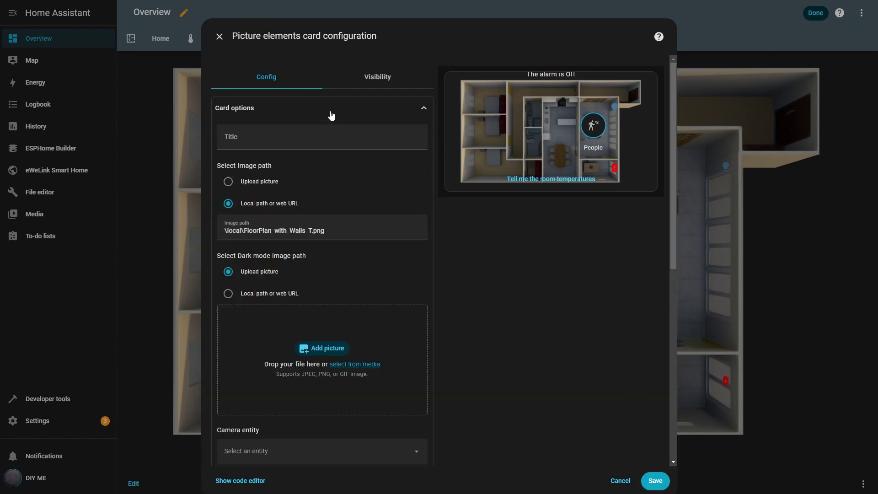
left_click(333, 234)
left_click_drag(332, 234, 213, 238)
type("/local/PictureElements/BaseConsole.png")
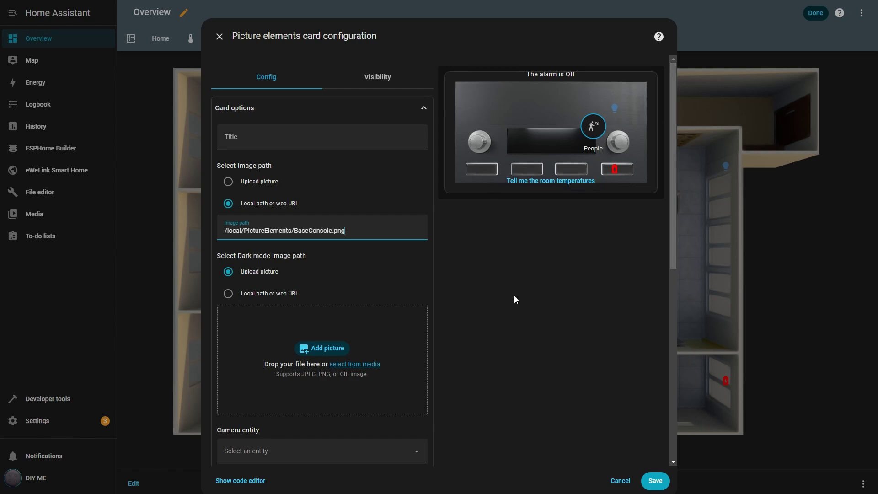
left_click(654, 481)
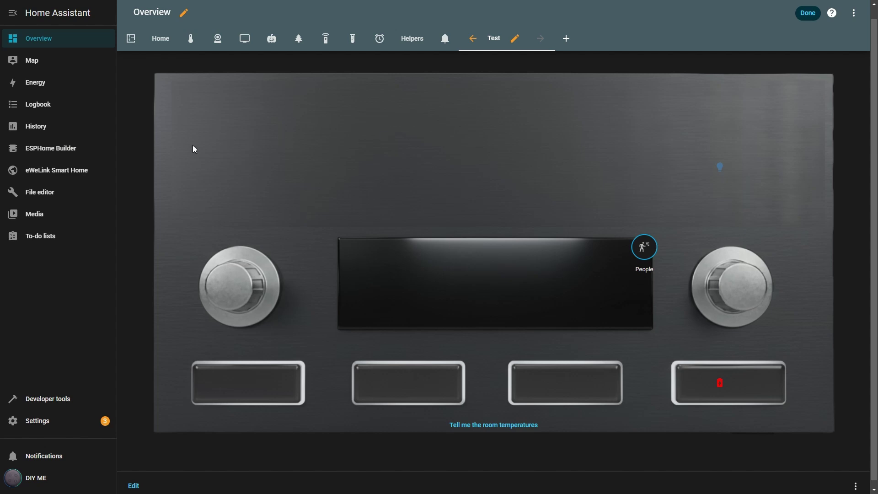
Step: Add an Image element using switch_off.PNG, with off and on state images
left_click(133, 485)
left_click(426, 296)
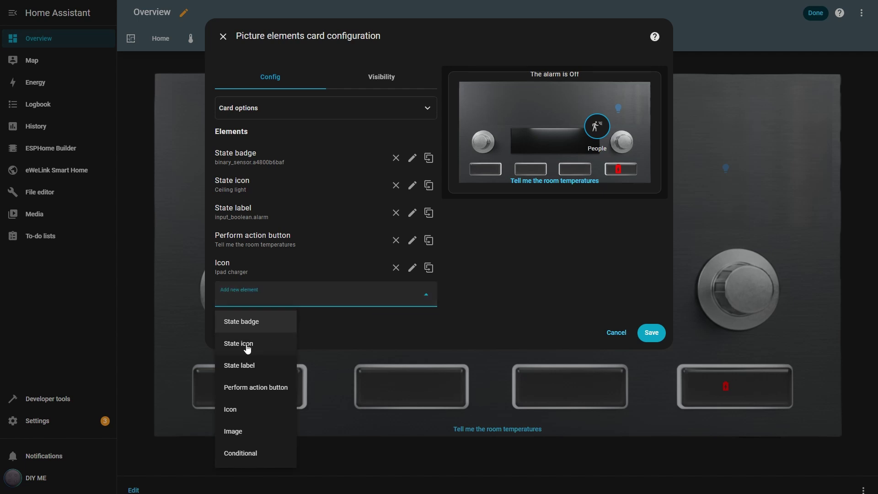
left_click(240, 430)
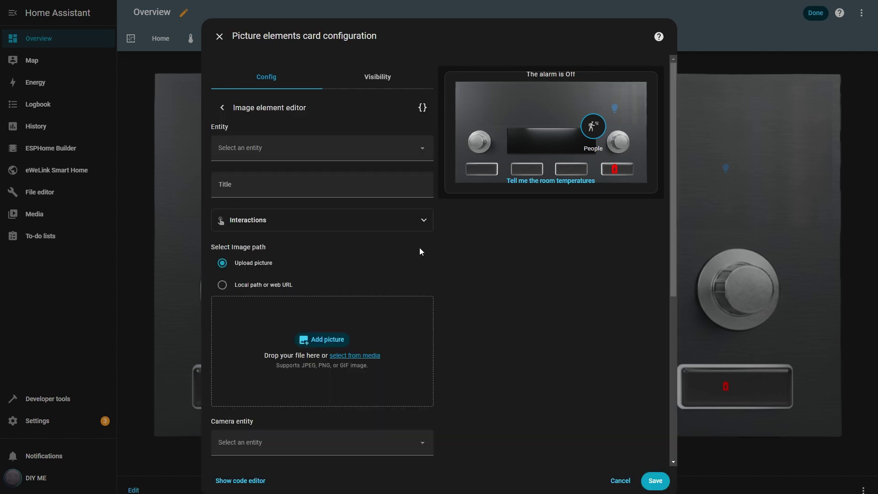
left_click(222, 285)
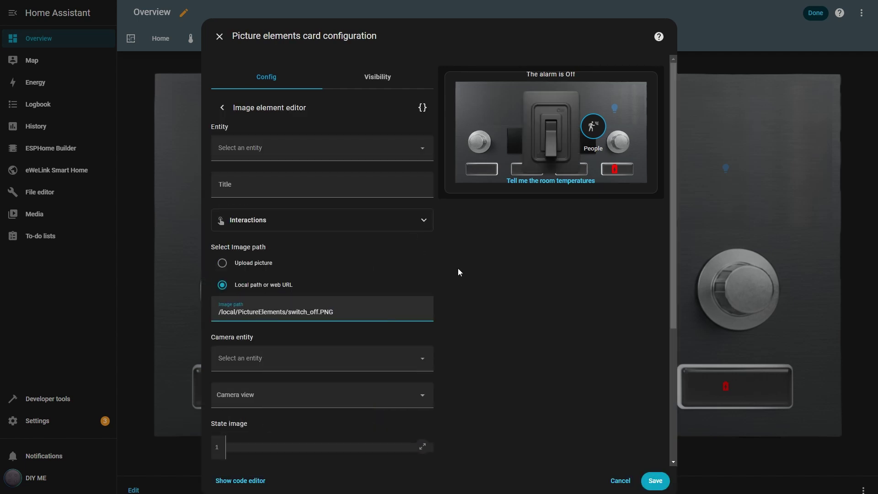
scroll(516, 247, "down", 2)
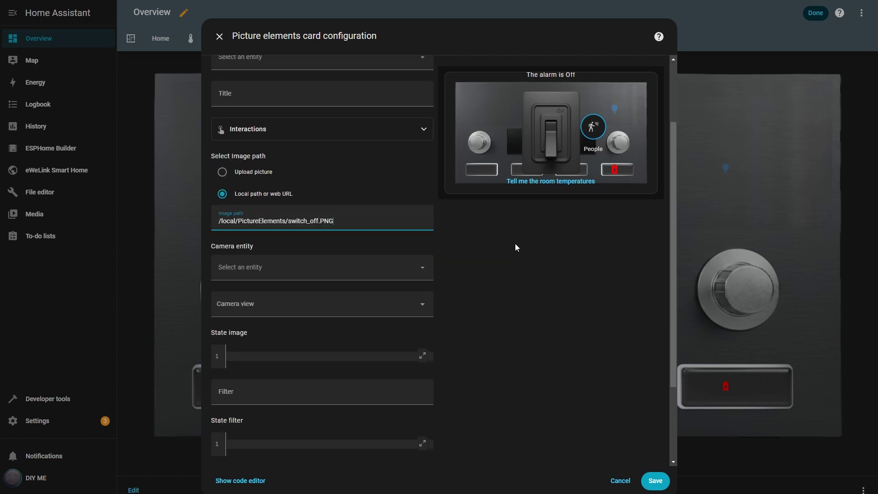
left_click(441, 233)
scroll(473, 237, "down", 1)
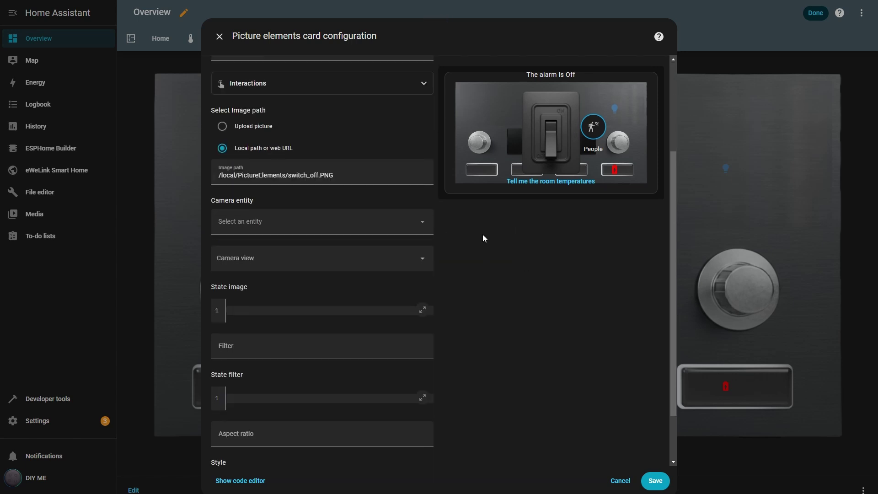
left_click(241, 311)
type("\"off\": /local/PictureElements/switch_off.PNG \"on\": /local/PictureElements/switch_on.PNG")
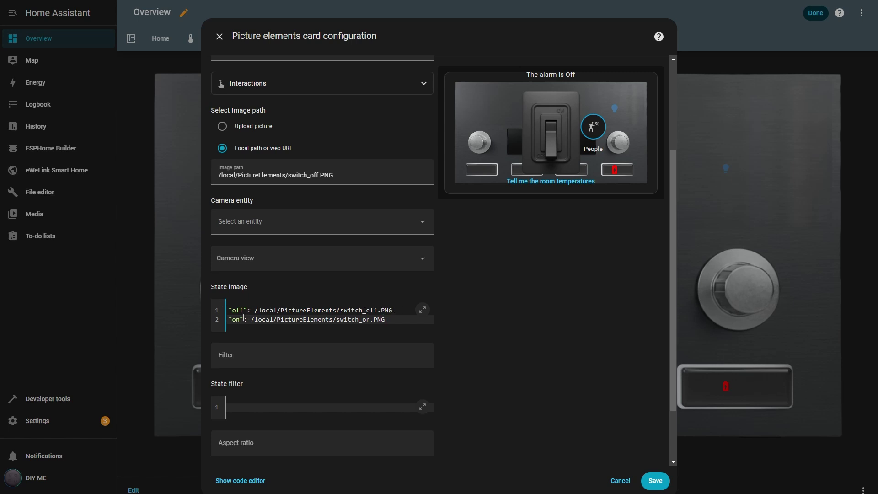
Step: Position the switch image at left 15%, top 25%, width 10%
scroll(439, 308, "down", 2)
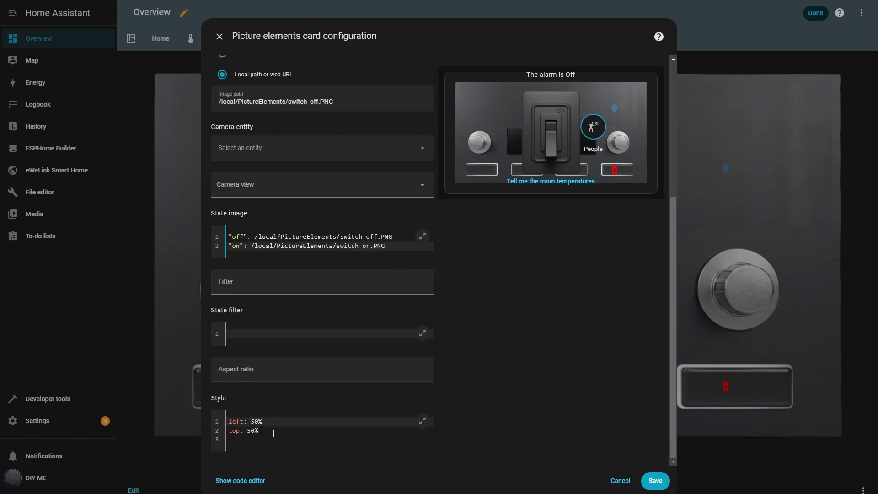
left_click(230, 421)
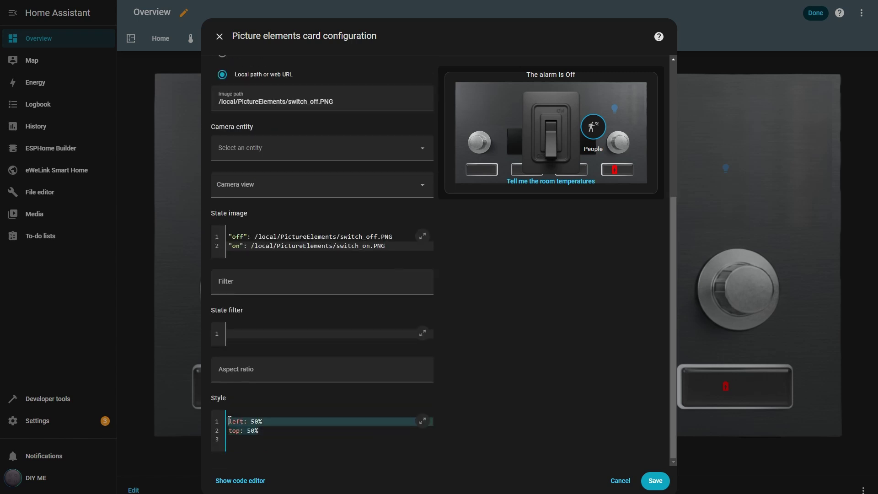
type("left: 15% top: 25% width: 15%")
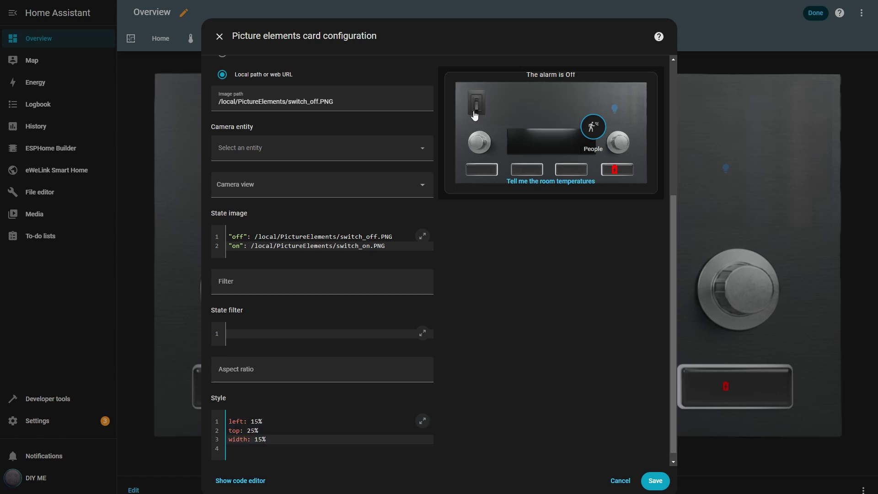
scroll(484, 316, "down", 1)
left_click(262, 433)
key("BackSpace")
type("0")
scroll(443, 309, "up", 10)
Step: Make tapping the switch toggle the Kitchen entity, then save the card
left_click(423, 222)
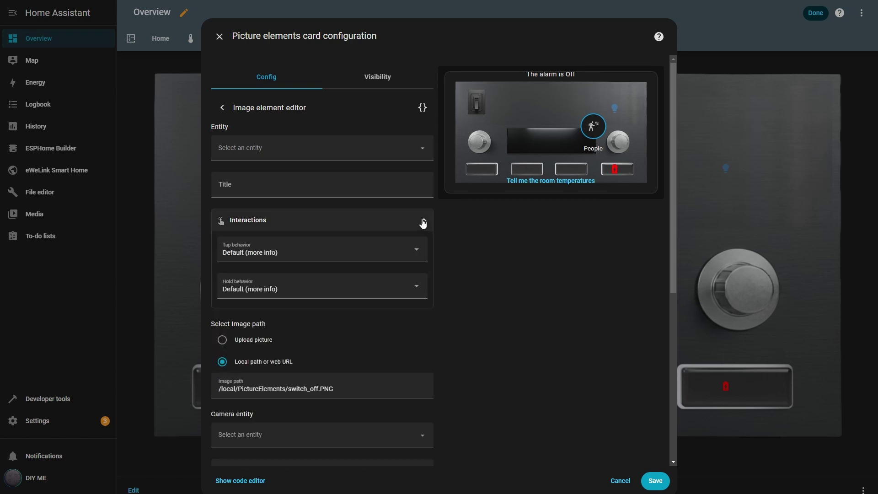
left_click(416, 250)
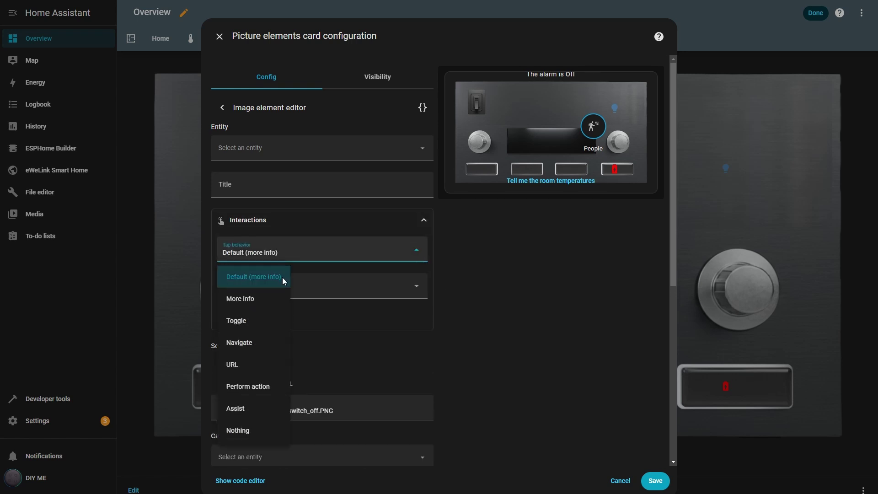
left_click(236, 320)
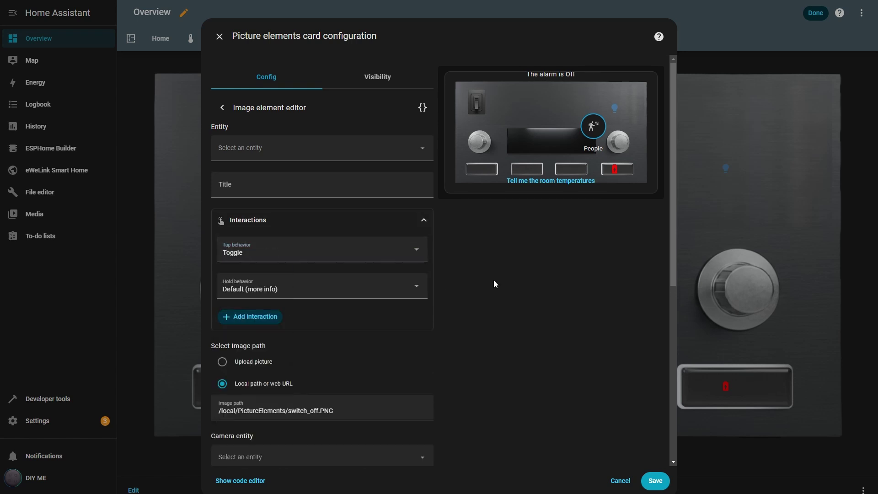
left_click(423, 148)
type("kitchen")
left_click(422, 178)
scroll(479, 303, "down", 3)
scroll(479, 303, "up", 2)
left_click(655, 480)
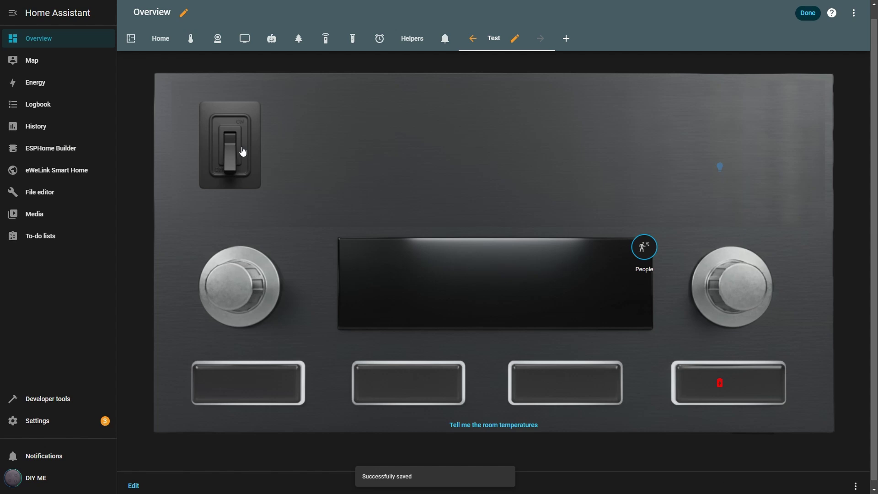
Step: Flip the Kitchen wall switch on, check the light on Floor Plan, then return to Test
left_click(130, 39)
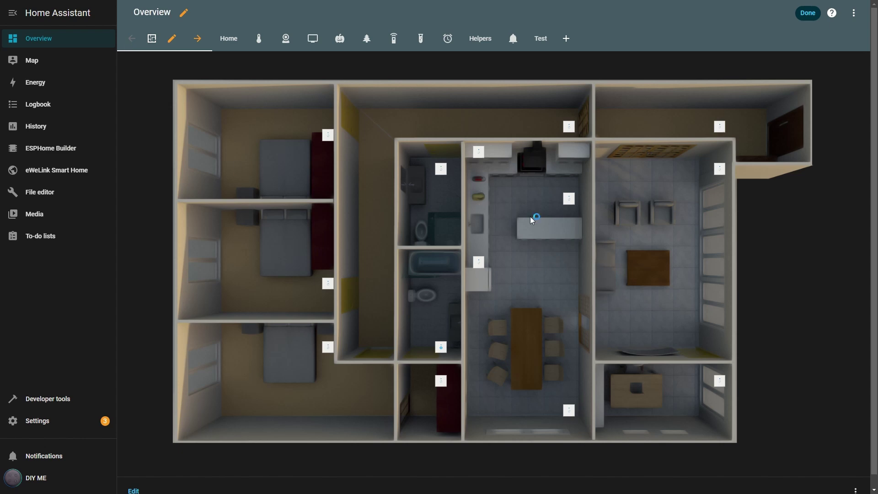
left_click(539, 40)
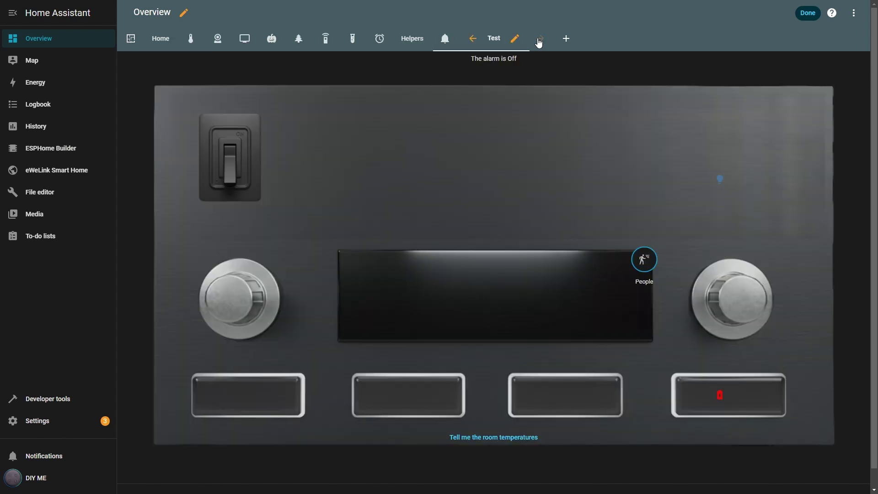
left_click(234, 170)
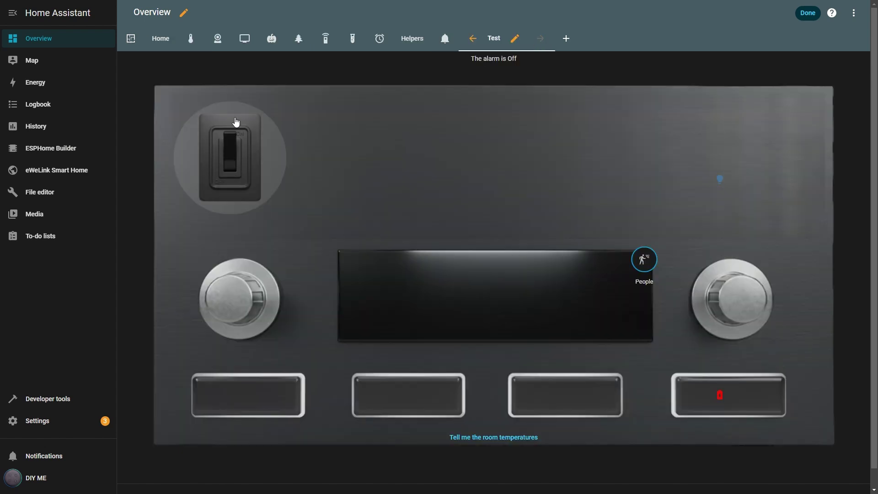
left_click(131, 39)
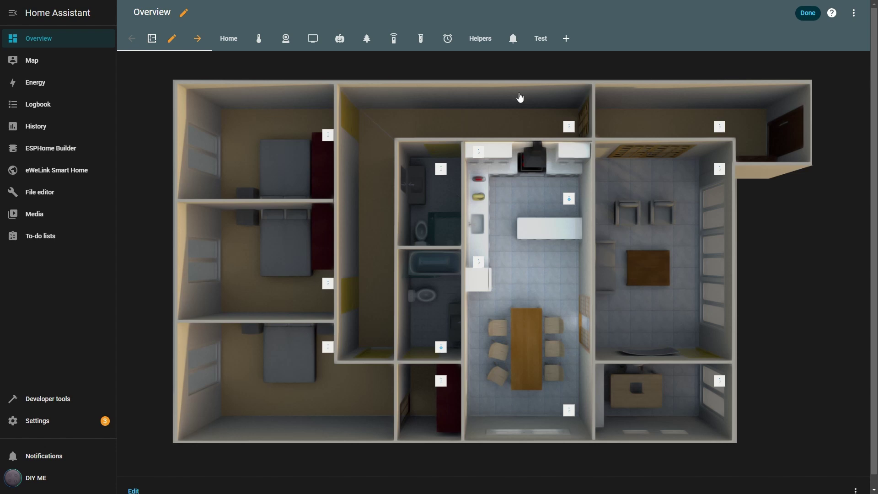
left_click(542, 46)
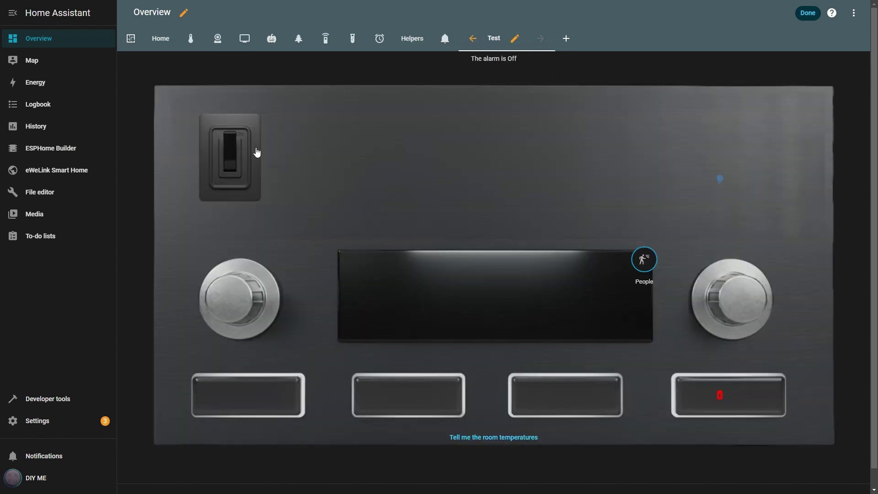
scroll(235, 155, "down", 1)
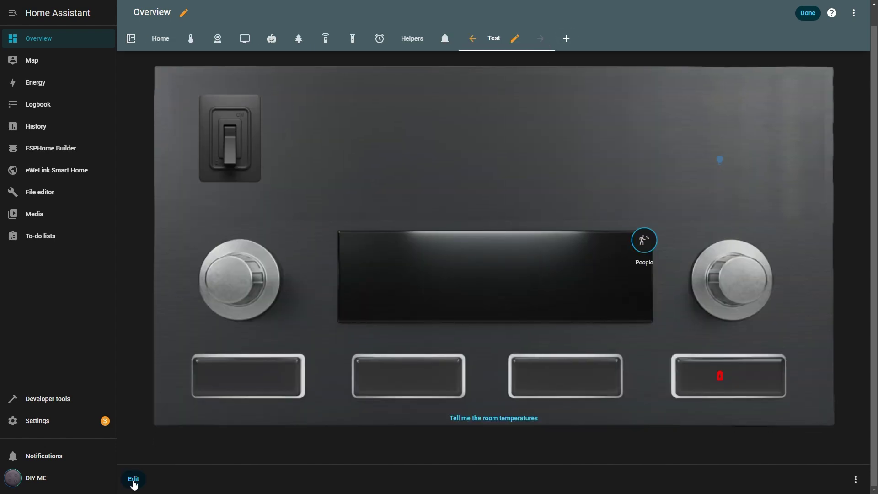
Step: Link the second switch image to the living room light, save, and test it
left_click(134, 479)
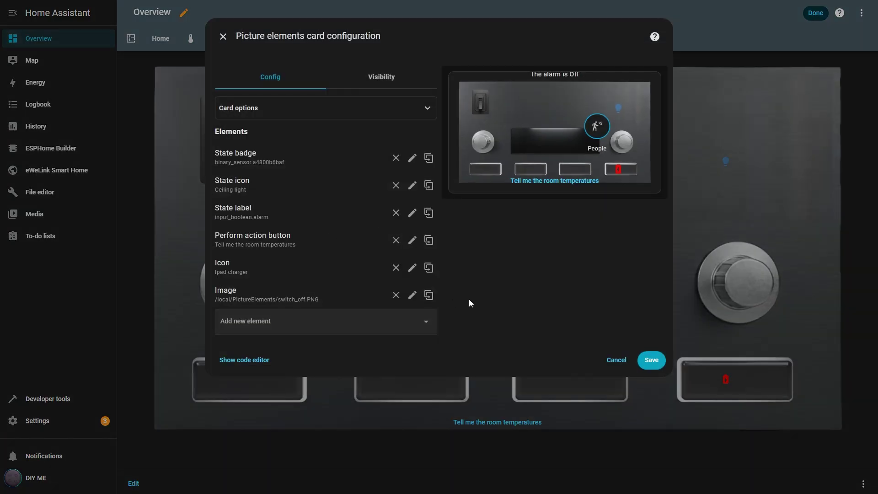
left_click(428, 295)
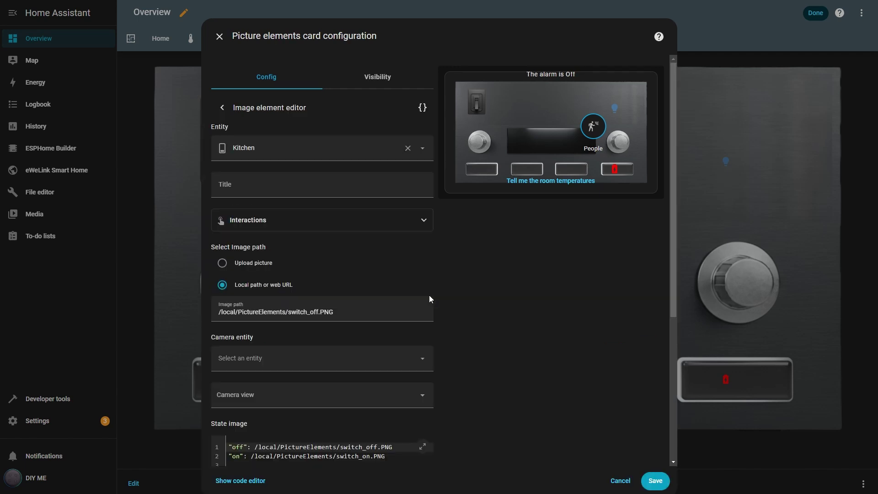
left_click(337, 147)
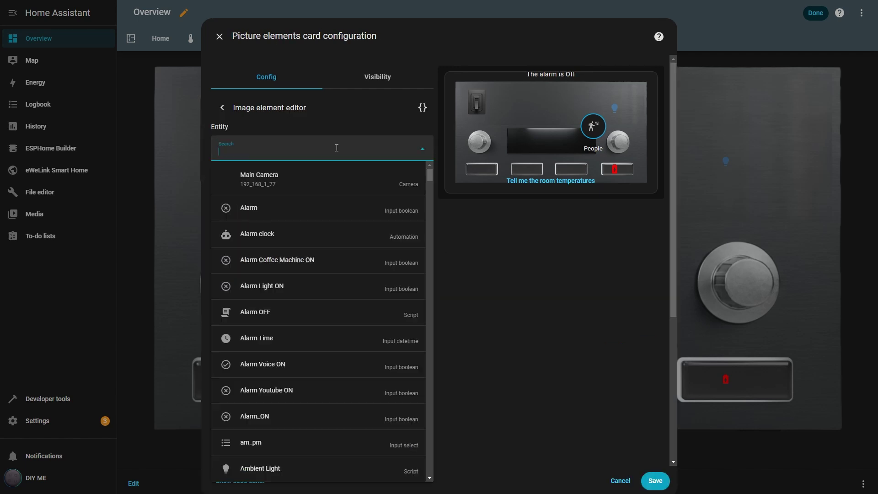
type("living room")
left_click(273, 472)
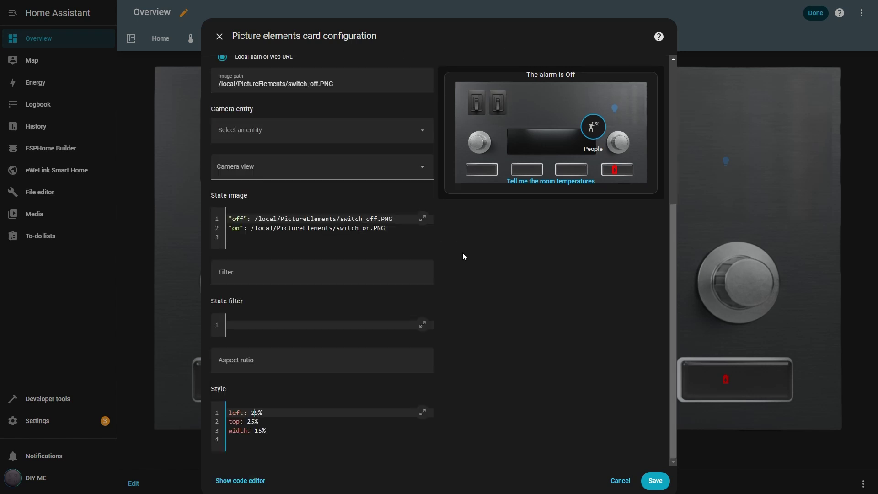
scroll(462, 252, "up", 3)
scroll(462, 253, "down", 3)
left_click(655, 481)
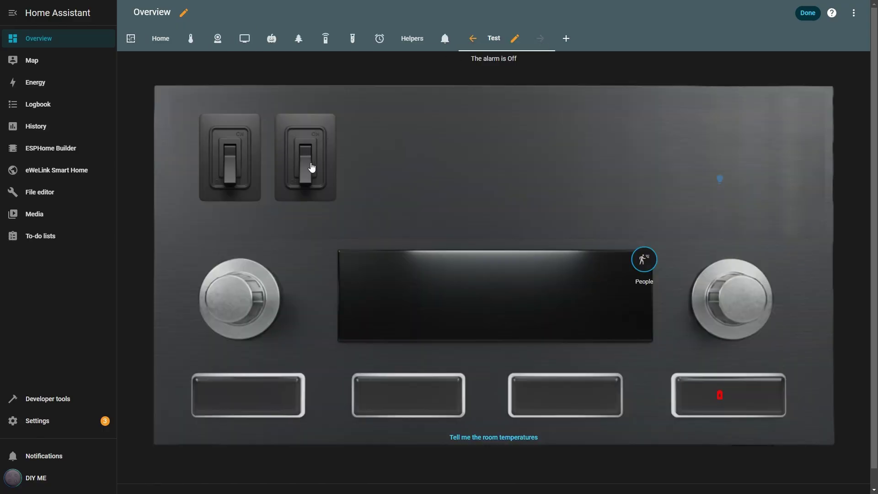
left_click(311, 167)
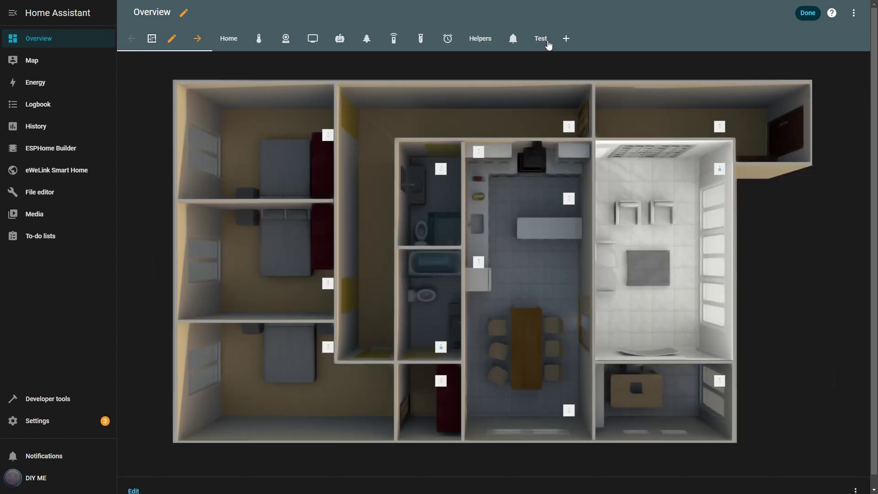
left_click(545, 40)
Step: Duplicate the switch image, link the copy to the dining room light, and save
left_click(134, 483)
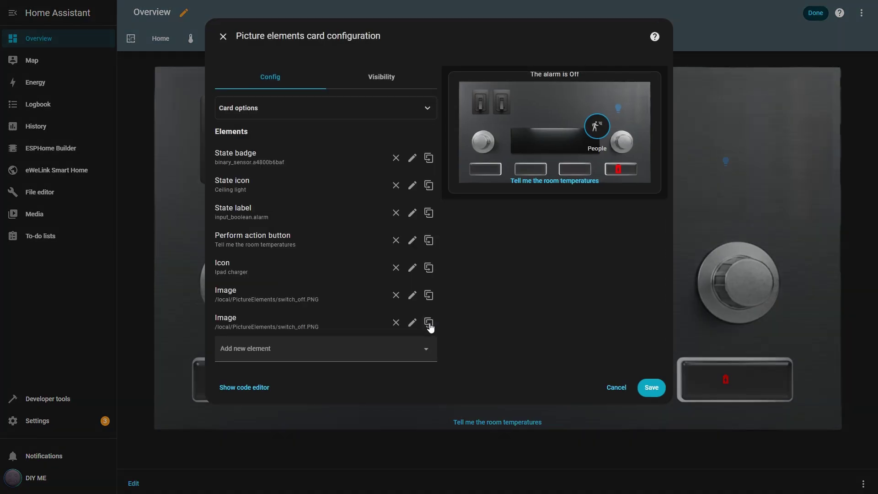
left_click(412, 320)
left_click(409, 147)
type("dini")
left_click(340, 177)
scroll(465, 267, "down", 5)
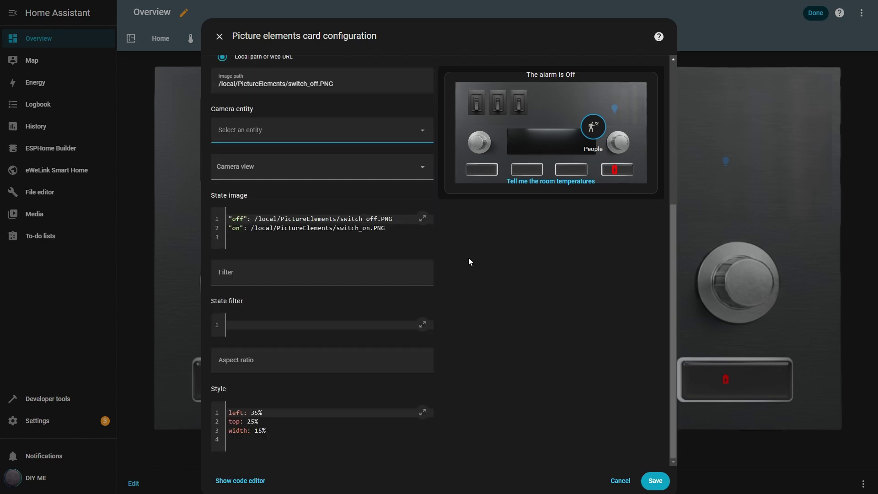
left_click(655, 481)
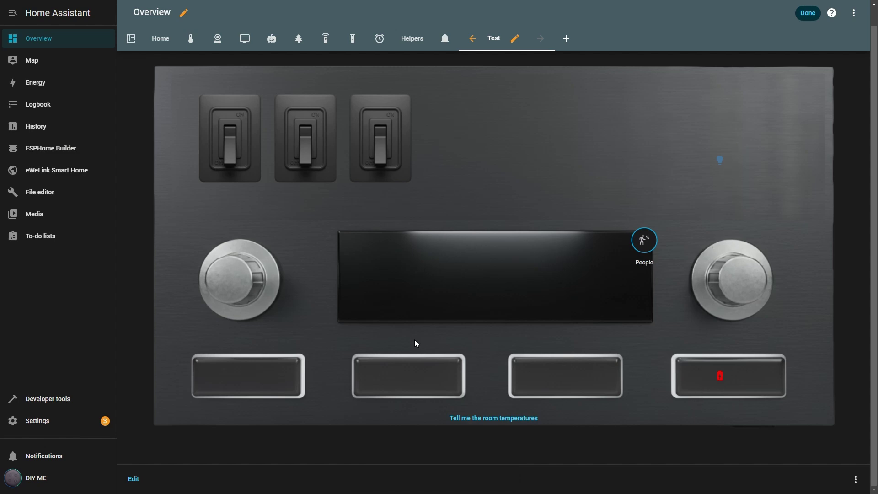
Step: Move the Ipad charger icon to left 35%, top 60% and save the card
left_click(134, 479)
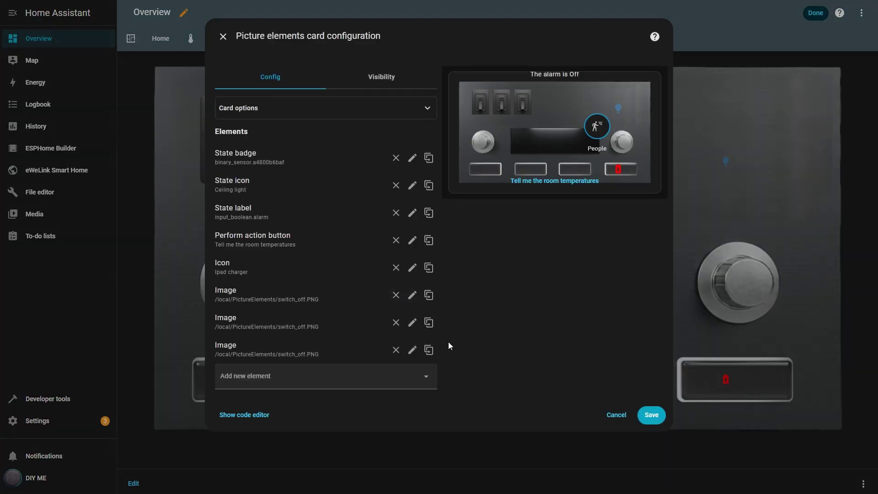
left_click(411, 268)
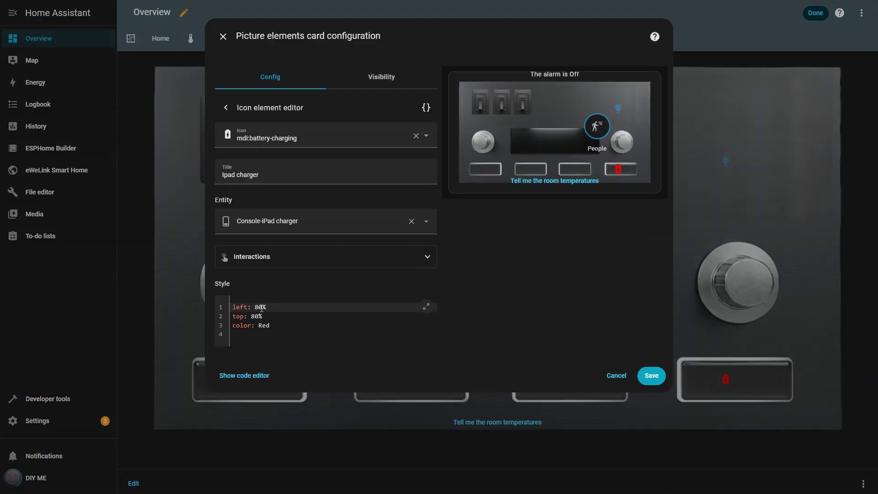
left_click(261, 307)
key("BackSpace")
type("4")
key("BackSpace")
type("3")
key("Delete")
type("5")
left_click(258, 317)
key("BackSpace")
type("6")
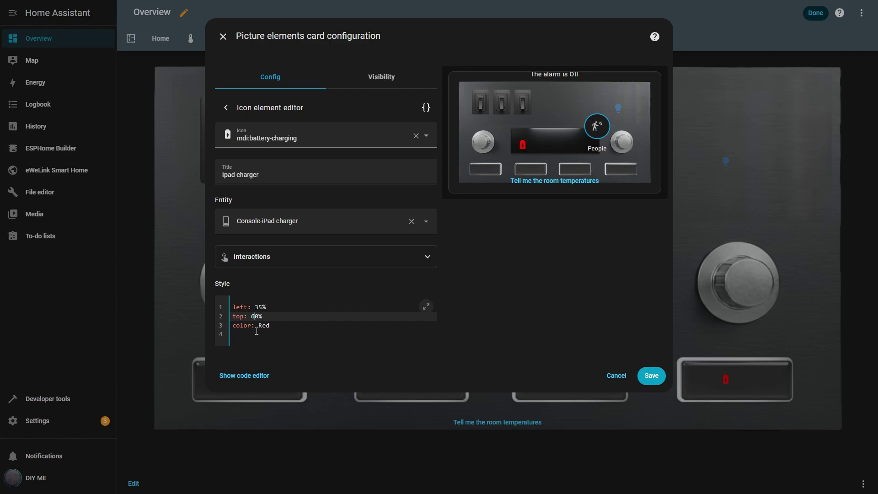
left_click(651, 375)
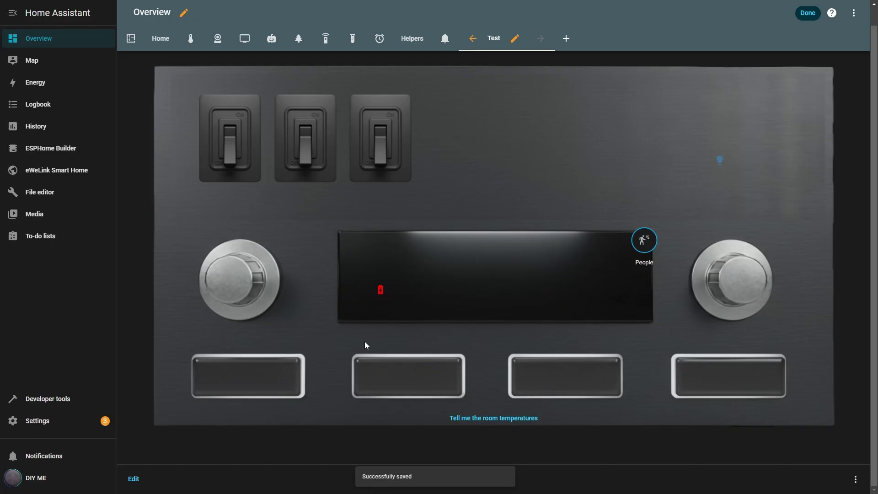
Step: Add a blue Alarm Time state label at left 50%, top 60% and save
left_click(134, 479)
left_click(425, 379)
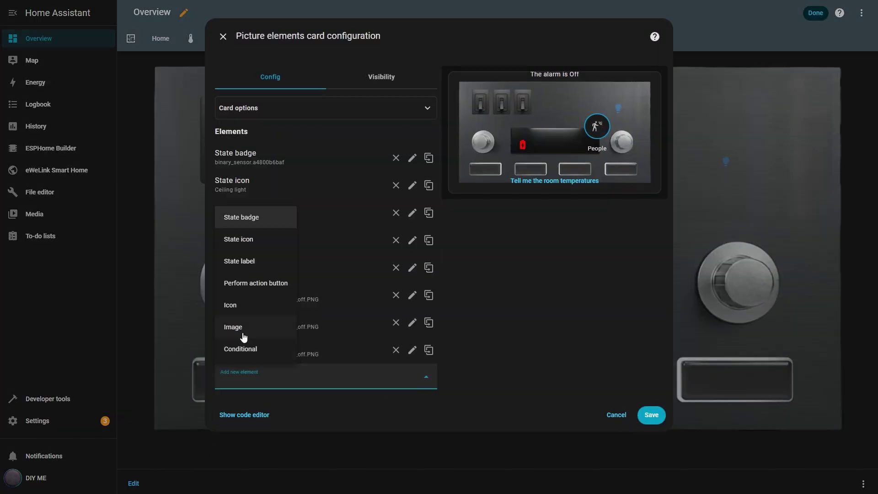
left_click(245, 261)
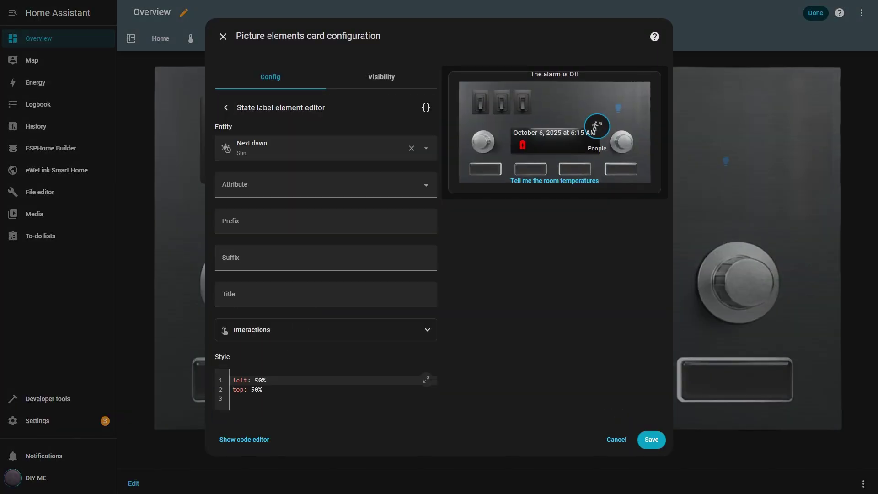
left_click(412, 148)
left_click(231, 152)
type("Alarm Time")
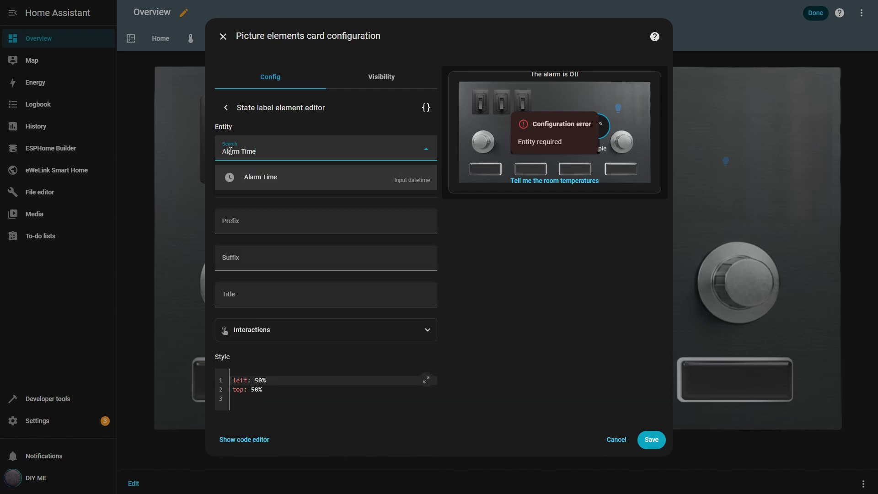
left_click(271, 180)
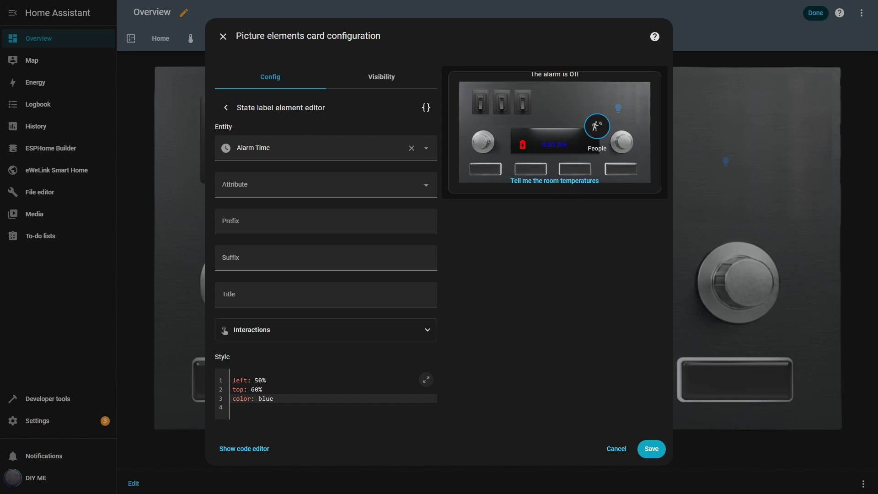
left_click(649, 448)
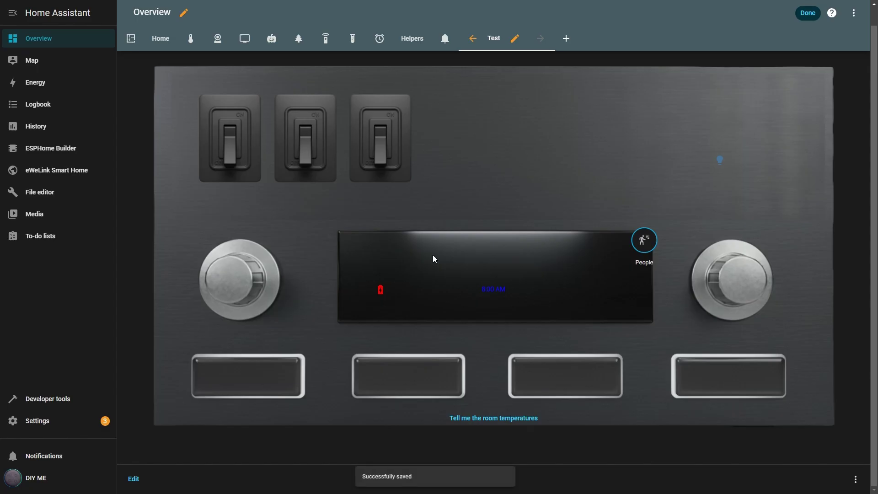
Step: Lower the alarm by two hours to 06:00 AM, then return to the Test panel
left_click(380, 39)
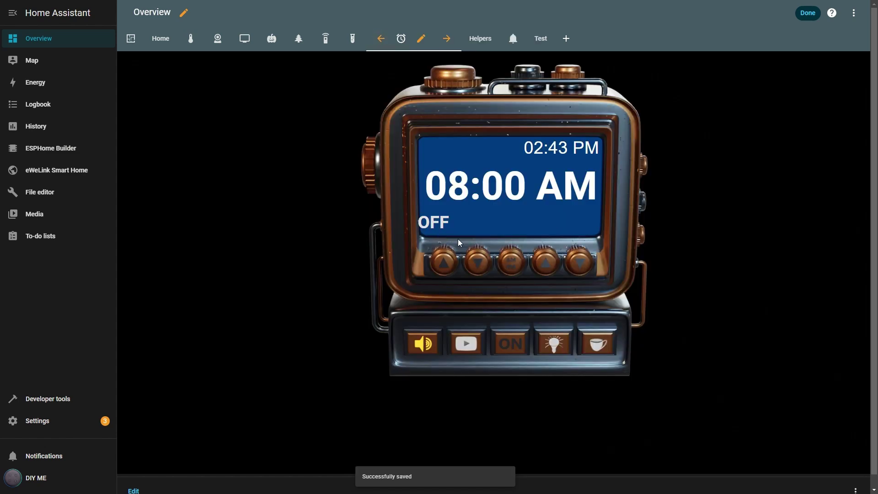
left_click(481, 262)
left_click(482, 262)
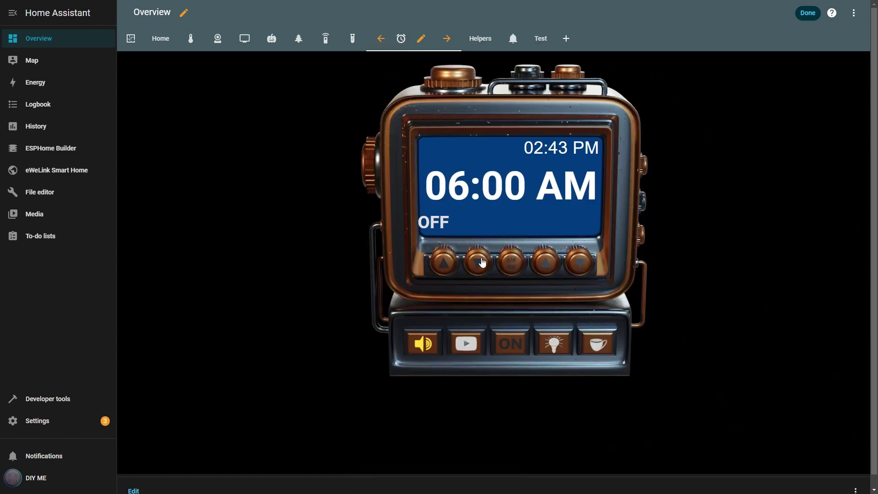
left_click(541, 40)
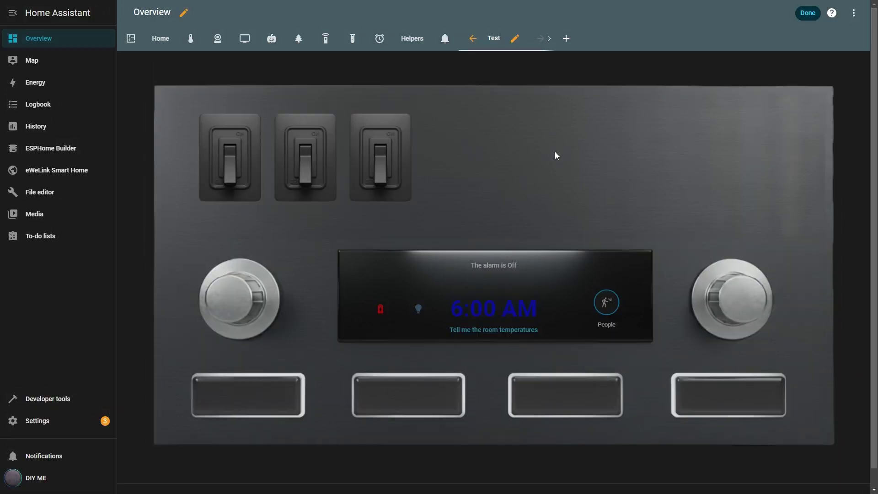
Step: Add a new Panel (single card) view titled Plan and save it
left_click(569, 41)
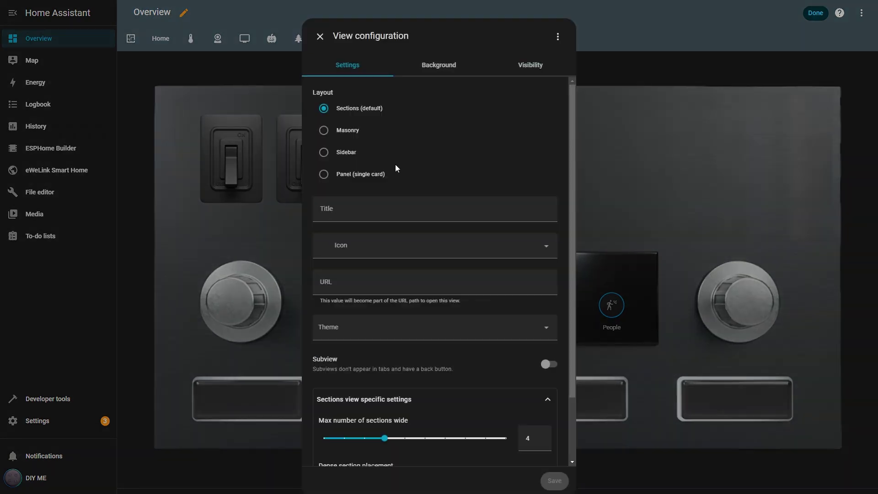
left_click(325, 178)
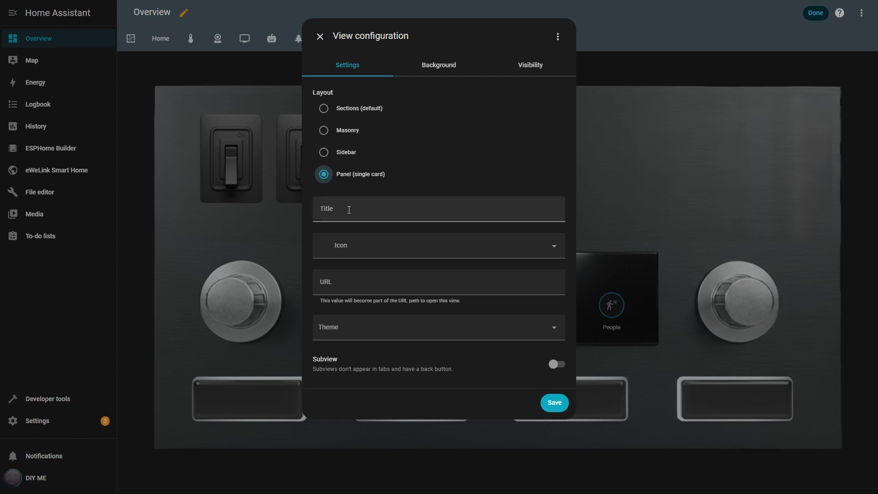
left_click(349, 209)
type("Plan")
left_click(549, 409)
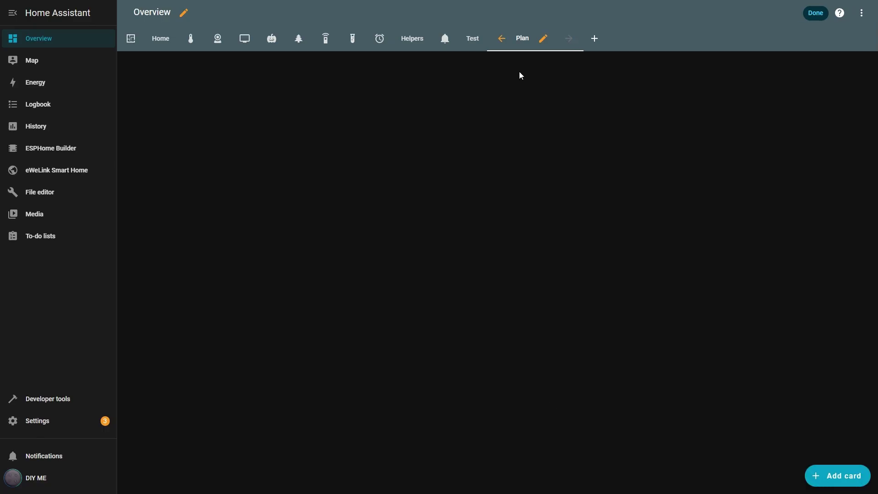
Step: Add a Picture elements card, delete its State badge, and set image /local/FloorPlan_with_Walls_T.png
left_click(831, 478)
scroll(444, 320, "down", 10)
left_click(444, 309)
left_click(395, 158)
left_click(507, 275)
left_click(425, 110)
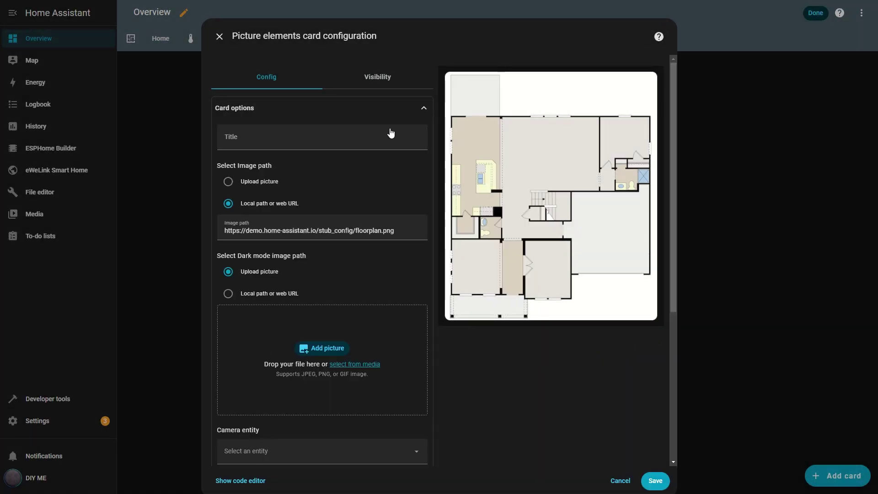
left_click_drag(412, 225, 187, 229)
type("/local/FloorPlan_with_Walls_T.png")
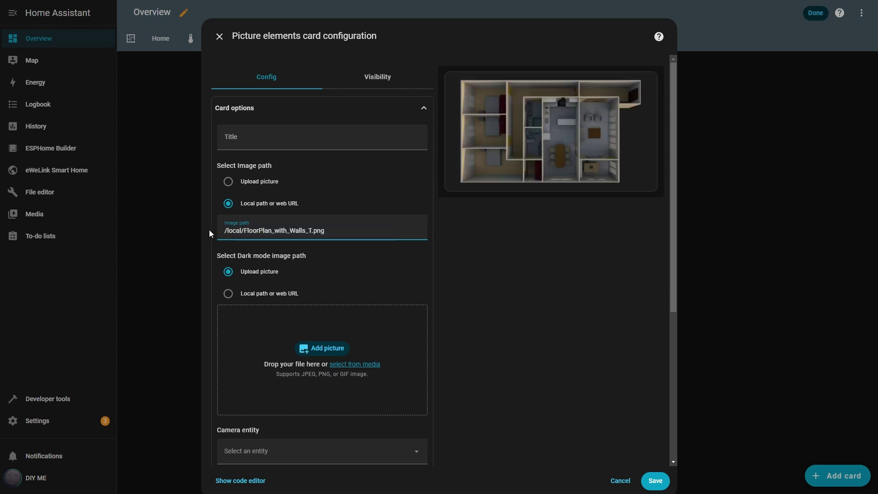
Step: Add an image element to the floor plan bound to the Living room entity
scroll(325, 251, "down", 5)
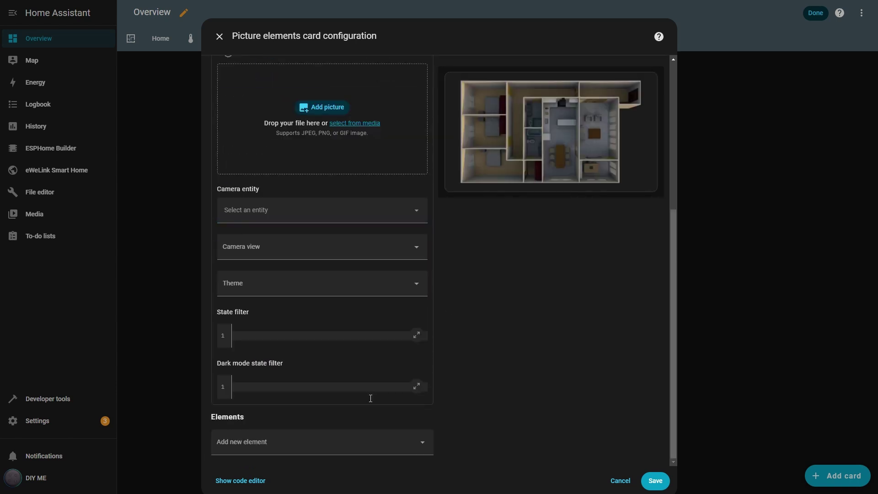
left_click(328, 439)
left_click(235, 397)
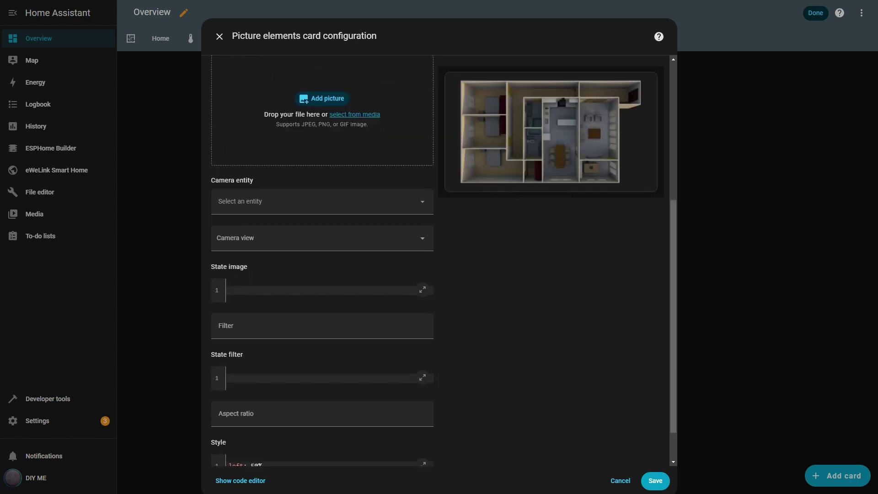
scroll(305, 249, "up", 5)
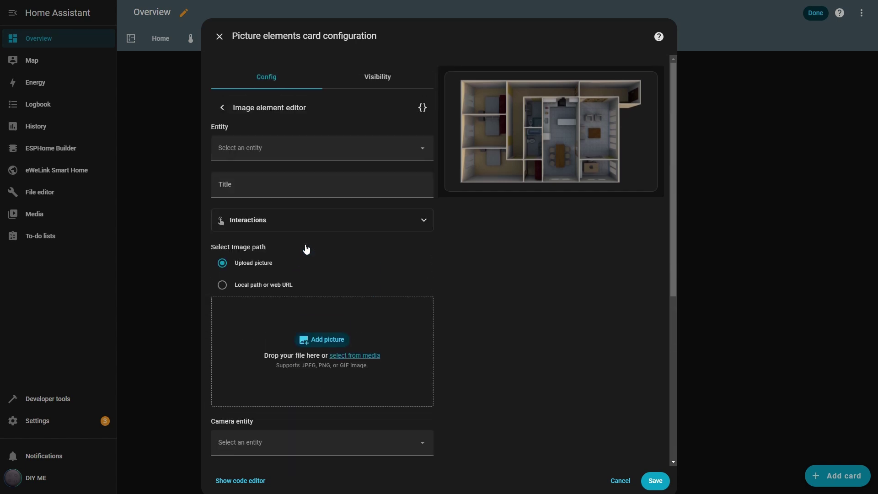
left_click(422, 149)
type("living")
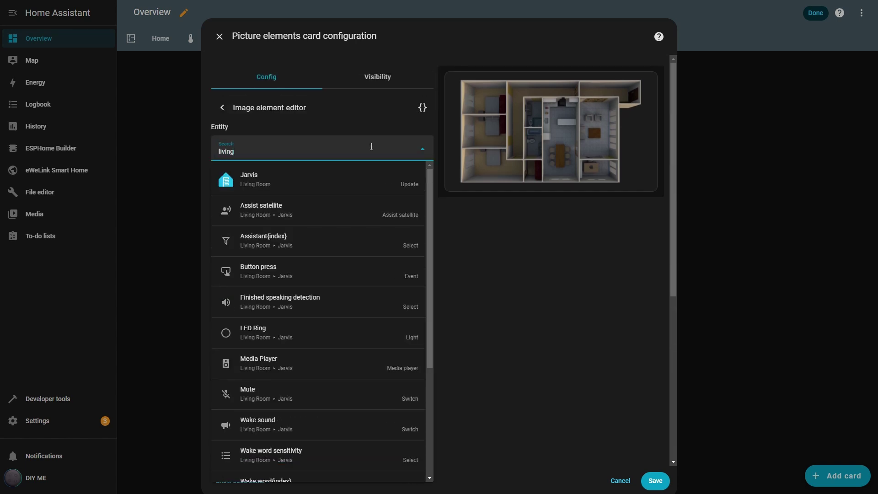
type(" room")
left_click(281, 463)
Step: Set both tap and hold actions of the overlay to Nothing
scroll(424, 216, "down", 1)
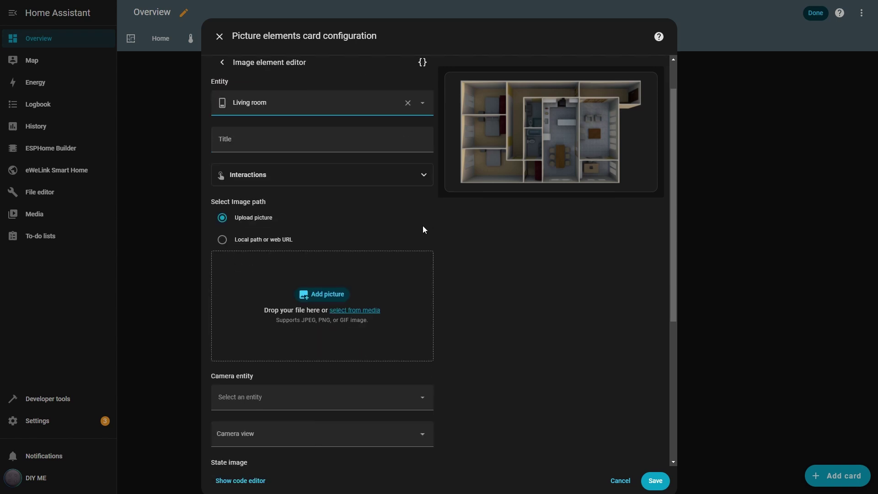
left_click(424, 175)
left_click(413, 206)
left_click(238, 384)
left_click(415, 245)
left_click(311, 398)
Step: Use local image /local/PictureElements/FloorPlan_Living.png with state filter "off": opacity(0)
scroll(454, 276, "down", 8)
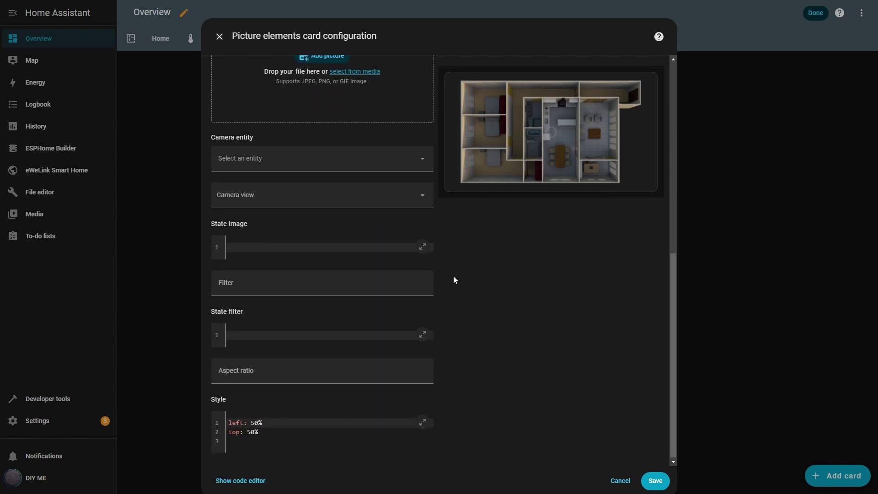
scroll(453, 279, "up", 6)
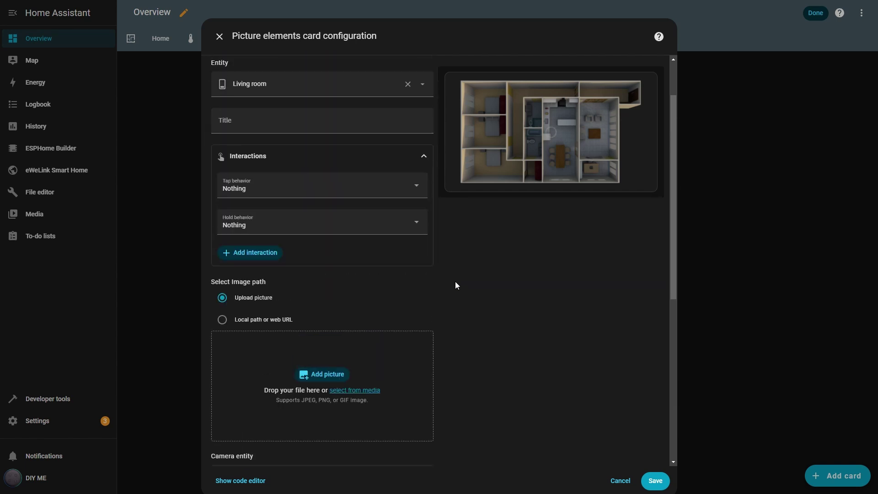
left_click(232, 320)
scroll(401, 296, "down", 2)
left_click(343, 257)
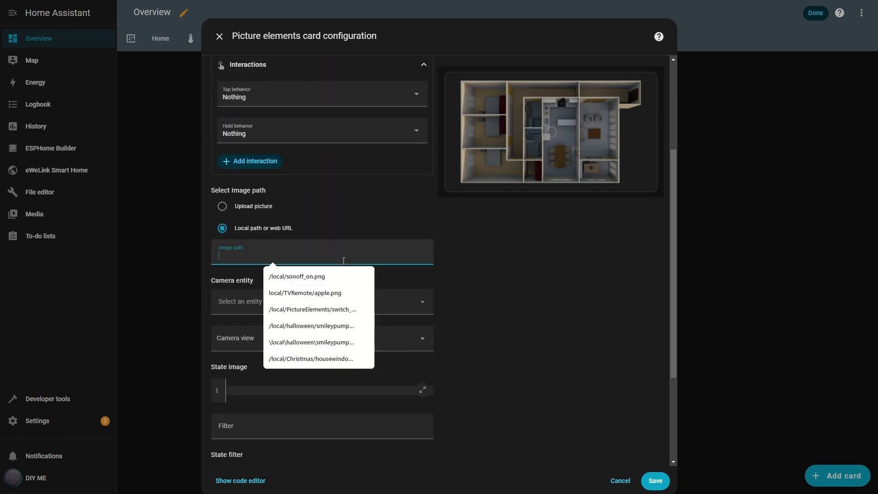
type("/local/PictureElements/FloorPlan_Living.png")
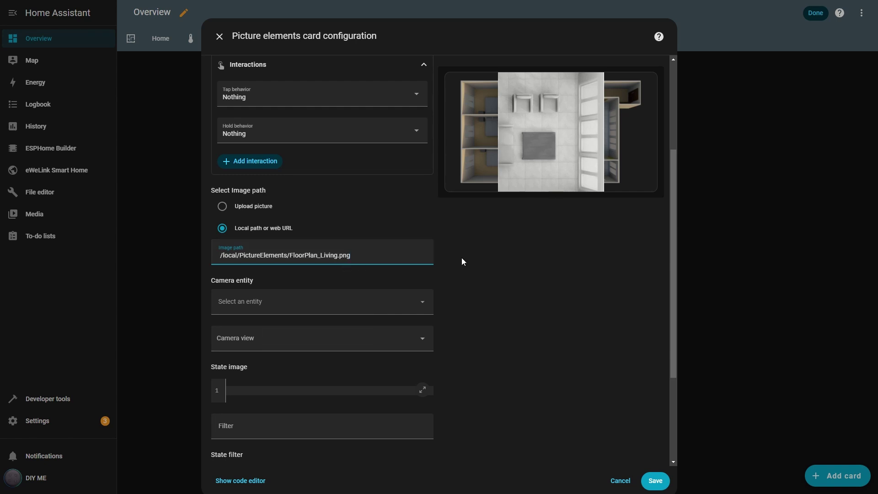
scroll(462, 259, "down", 3)
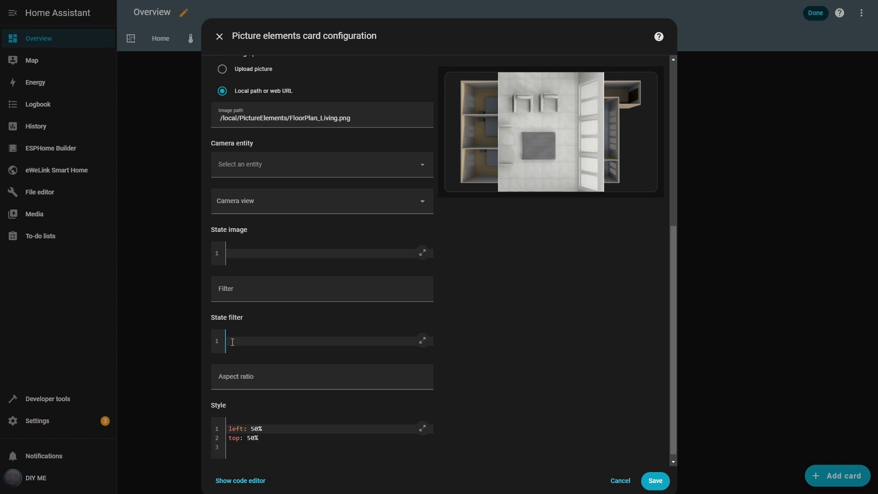
type("\"off\": opacity(0)")
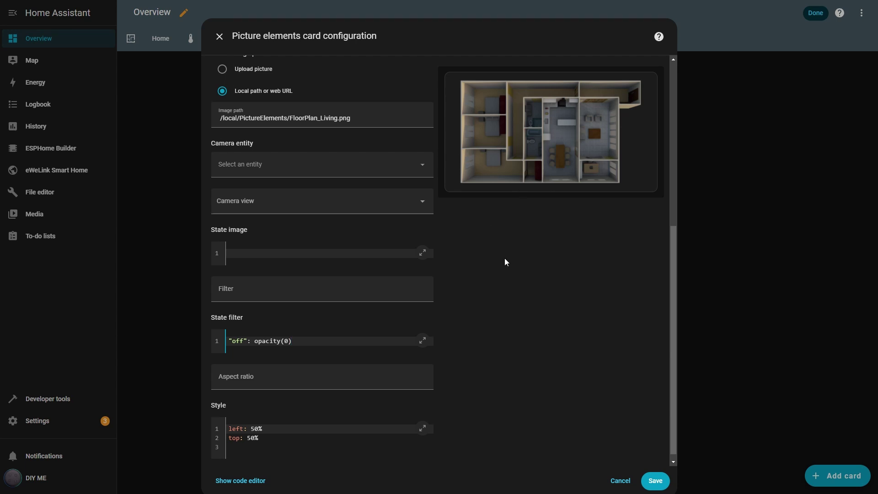
Step: Replace the overlay's style with left 72.7%, top 47%, width 18.3%
scroll(504, 258, "down", 1)
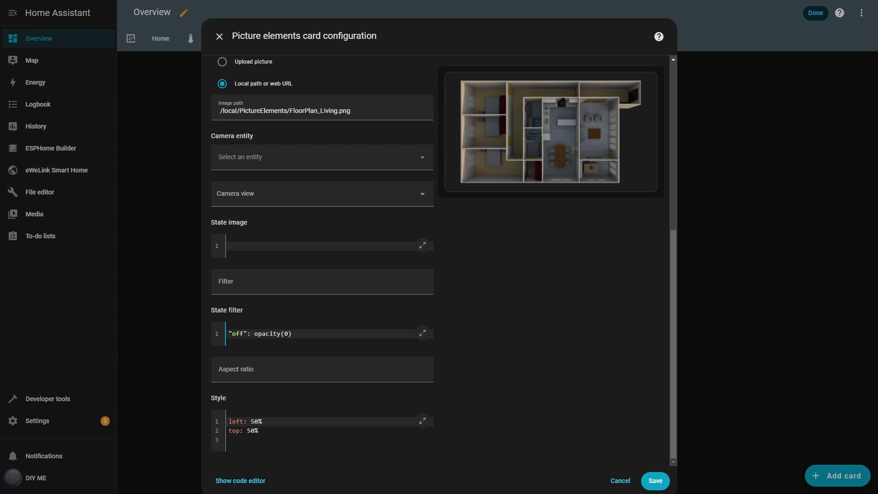
left_click(315, 417)
key("ctrl+a")
type("left: 72.7% top: 47% width: 18.3%")
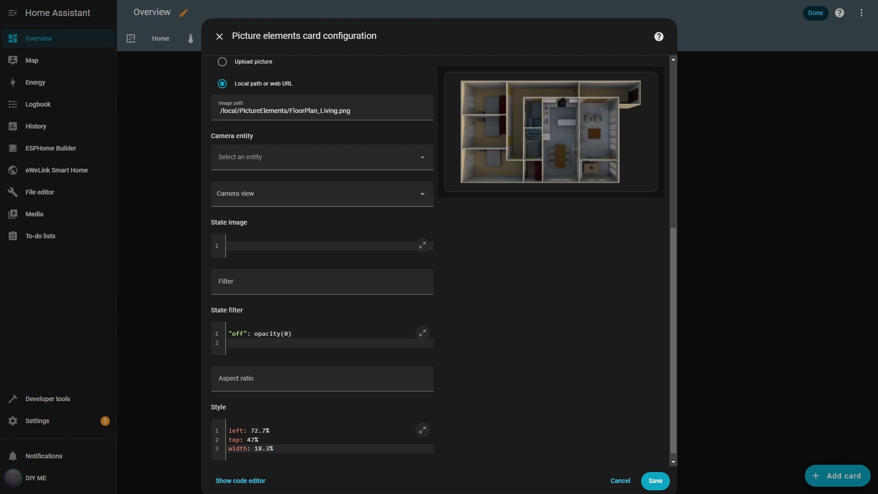
Step: Add state filter "on": brightness(1.2) and return to the Elements list
left_click(225, 348)
type("\"on\": brightness(1.2)")
key("Left")
key("BackSpace")
key("BackSpace")
type(".2")
scroll(383, 326, "down", 1)
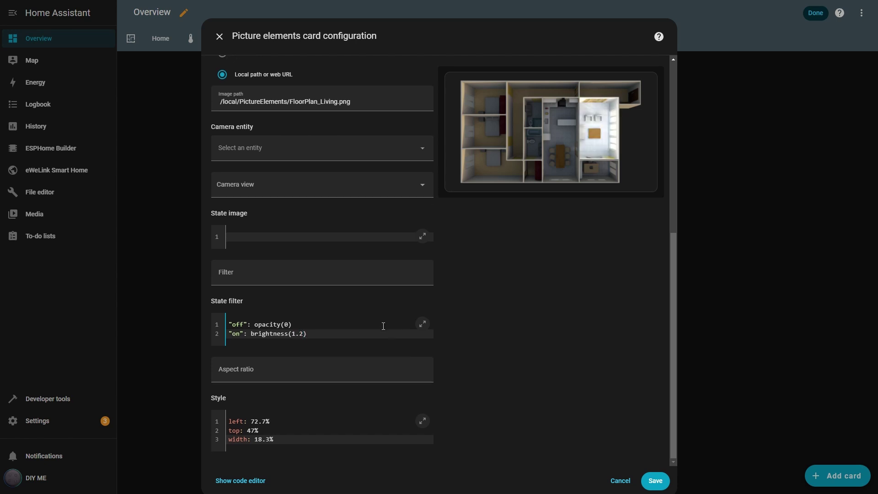
scroll(431, 306, "up", 7)
left_click(222, 109)
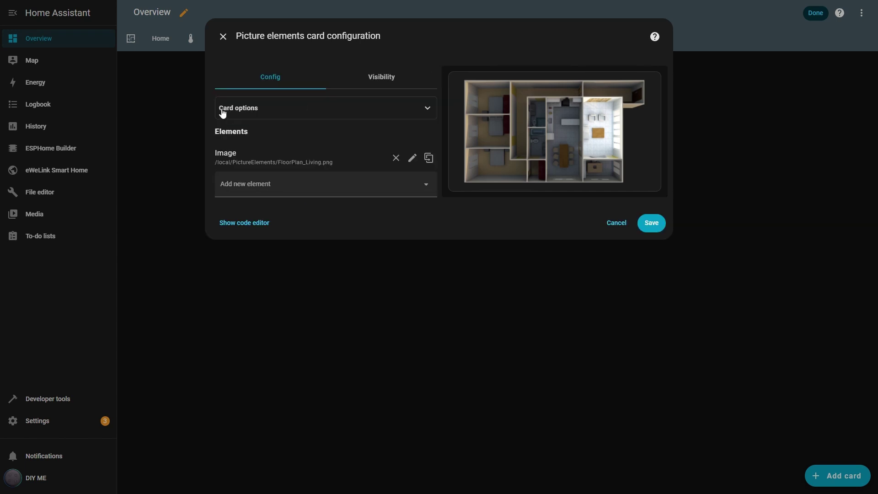
Step: Add a new image element for the switch using /local/sonoff_on.png
left_click(422, 188)
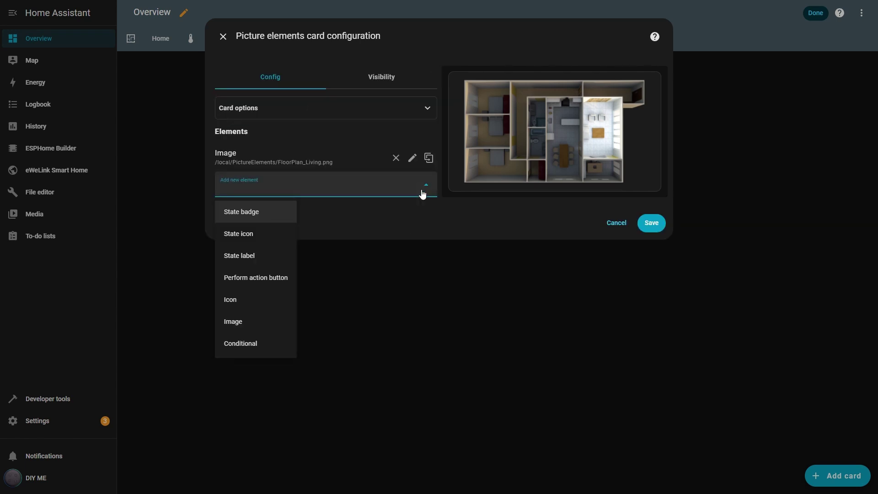
left_click(234, 322)
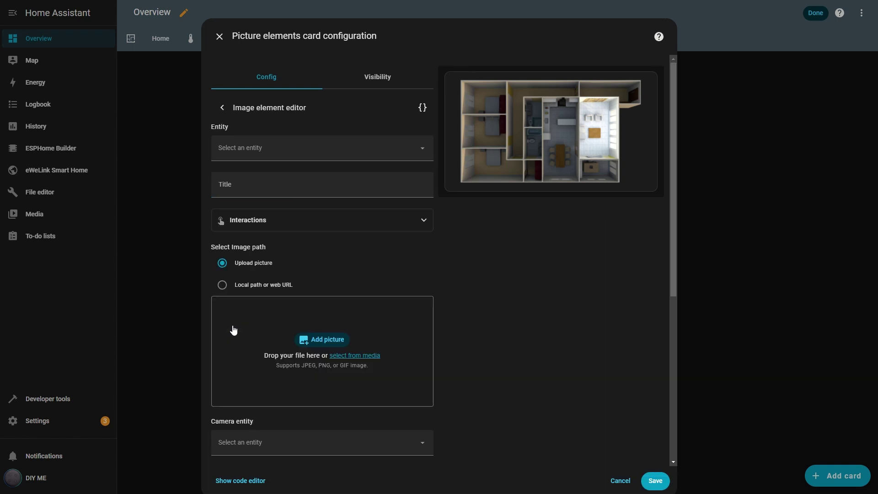
left_click(421, 155)
scroll(421, 156, "down", 5)
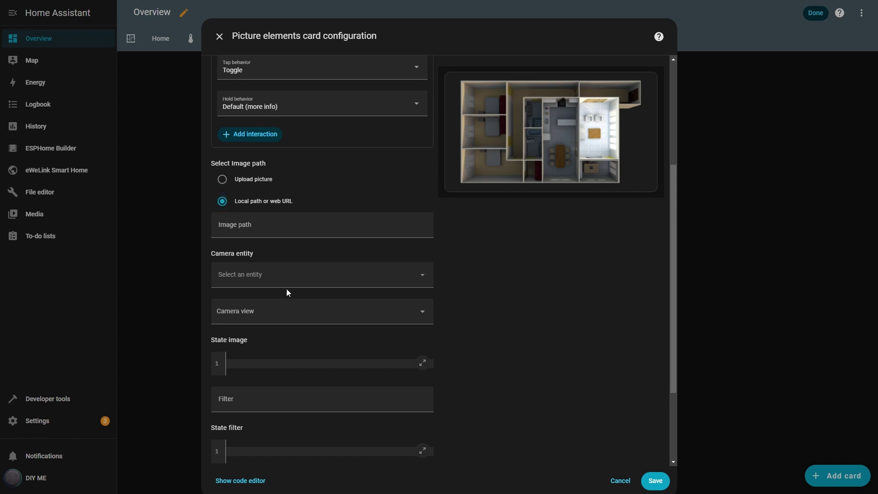
left_click(269, 226)
left_click(256, 245)
Step: Give the switch off-state image /local/sonoff.jpg, position left 88%, top 28%, width 1.5%, and save
scroll(506, 302, "down", 2)
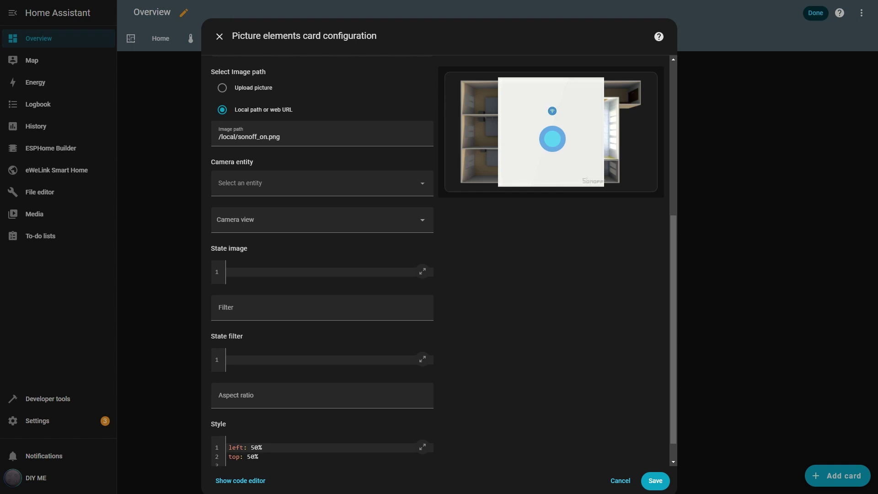
left_click(245, 271)
type("\"off\": /local/sonoff.jpg")
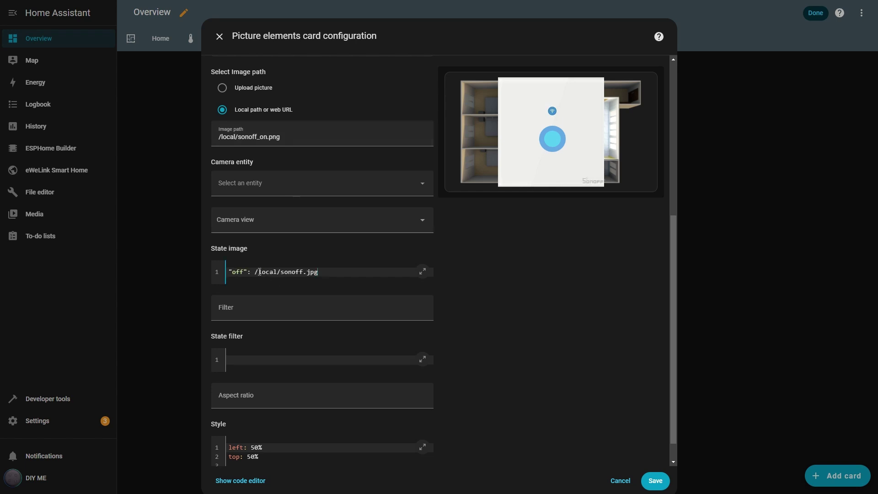
scroll(514, 304, "down", 1)
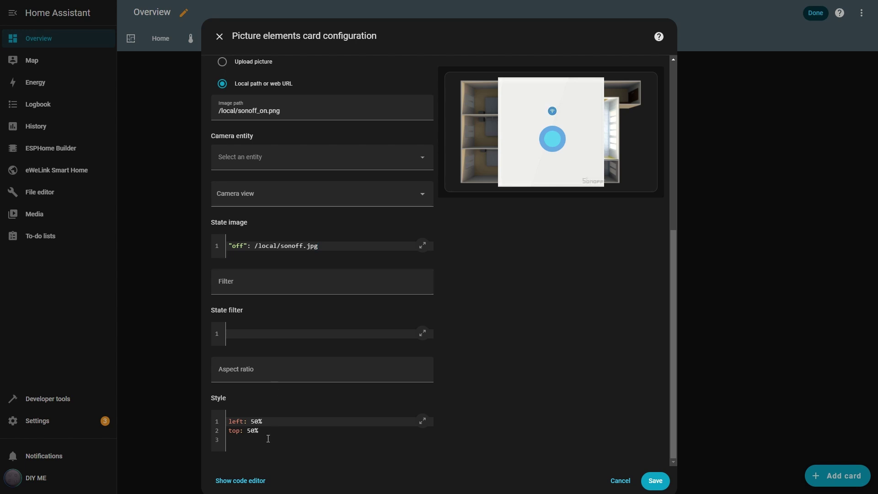
left_click_drag(267, 436, 219, 418)
type("left: 80% top: 28% width: 1.5%")
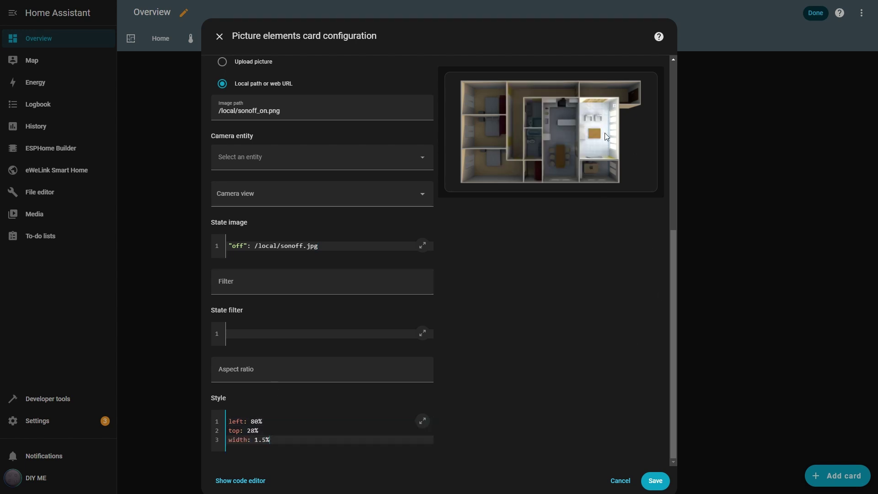
left_click(614, 105)
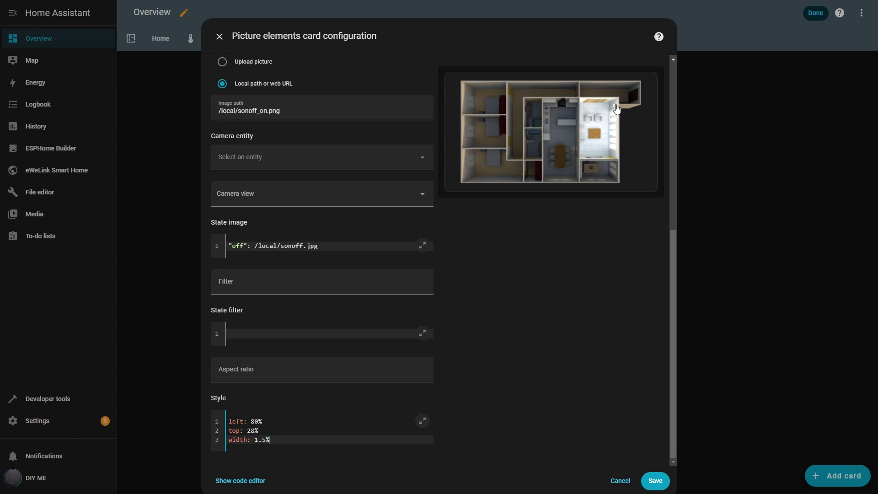
left_click(657, 478)
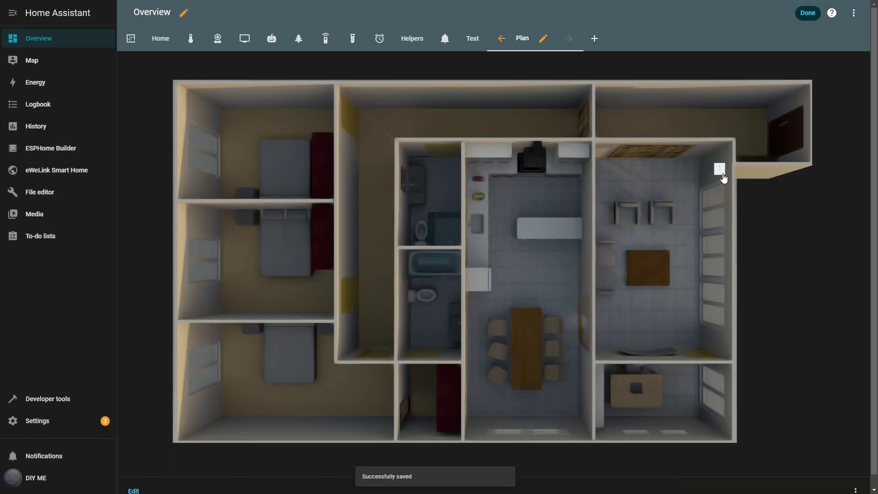
Step: Toggle the living-room light on and then off using the switch on the Plan view
left_click(721, 172)
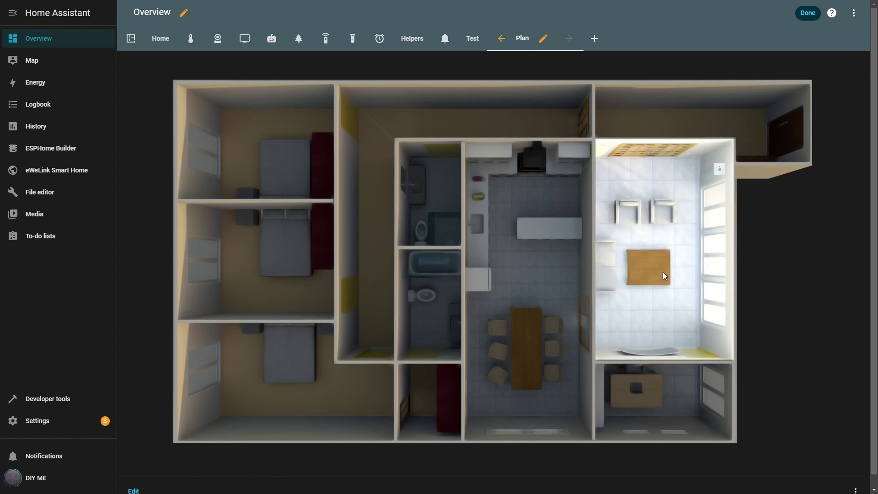
left_click(720, 170)
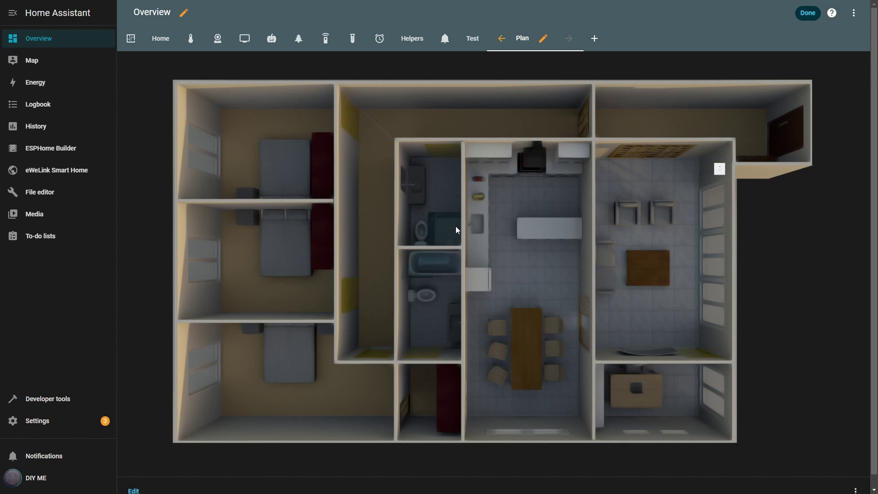